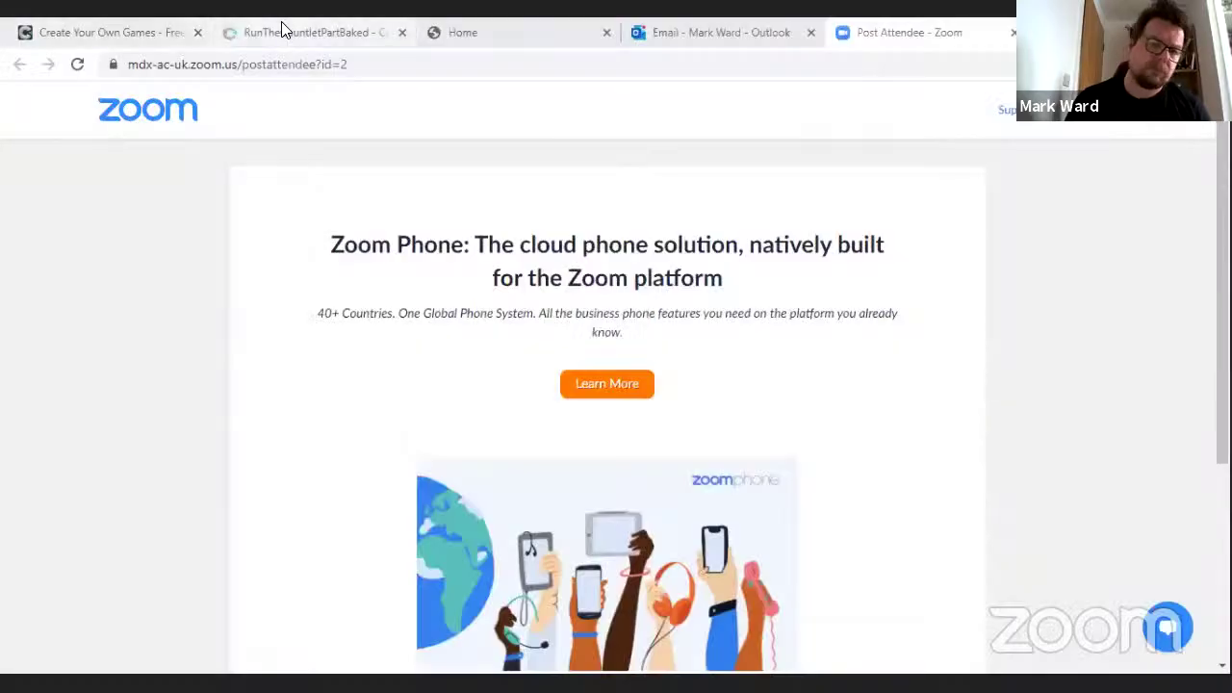
# - Switch to the Digital Schoolhouse website and open its main Resources page
pyautogui.click(282, 29)
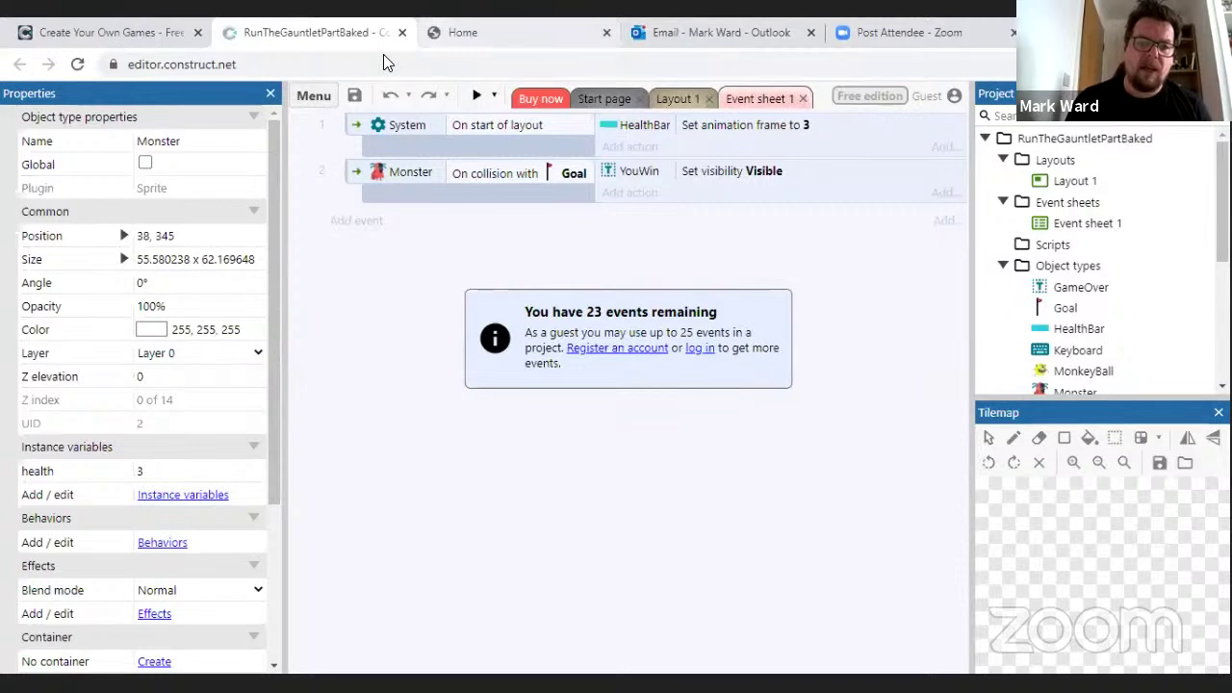
pyautogui.hotkey('ctrl', 'Tab')
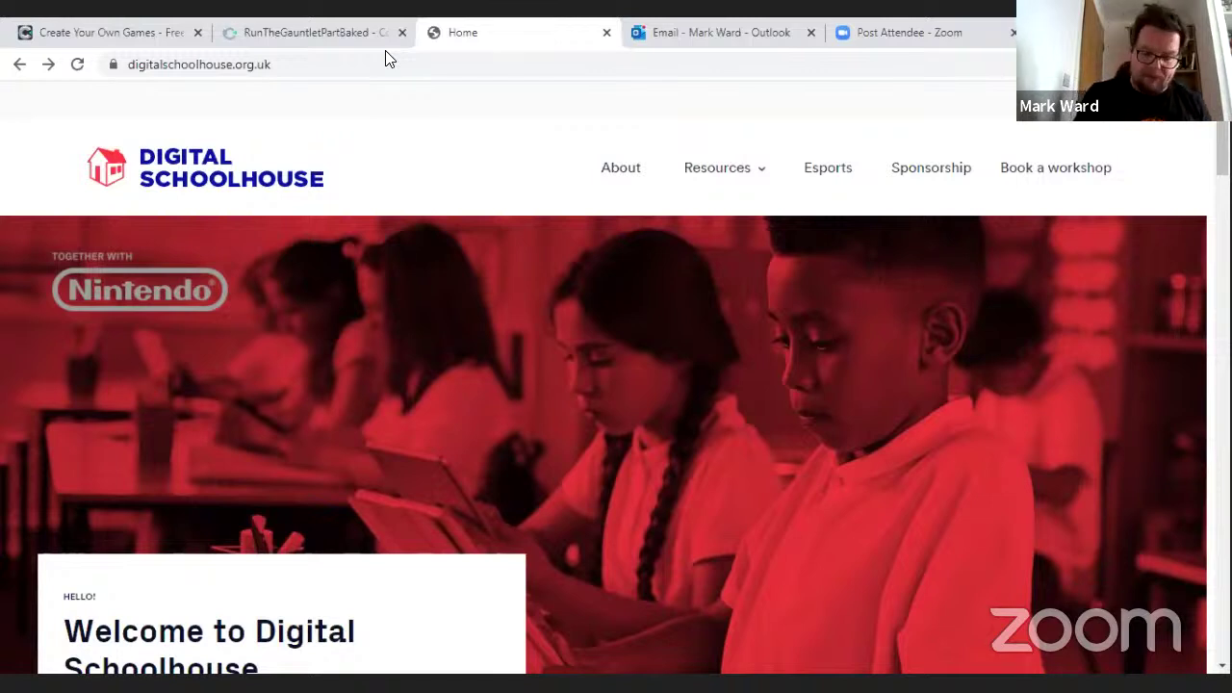
pyautogui.moveTo(669, 165)
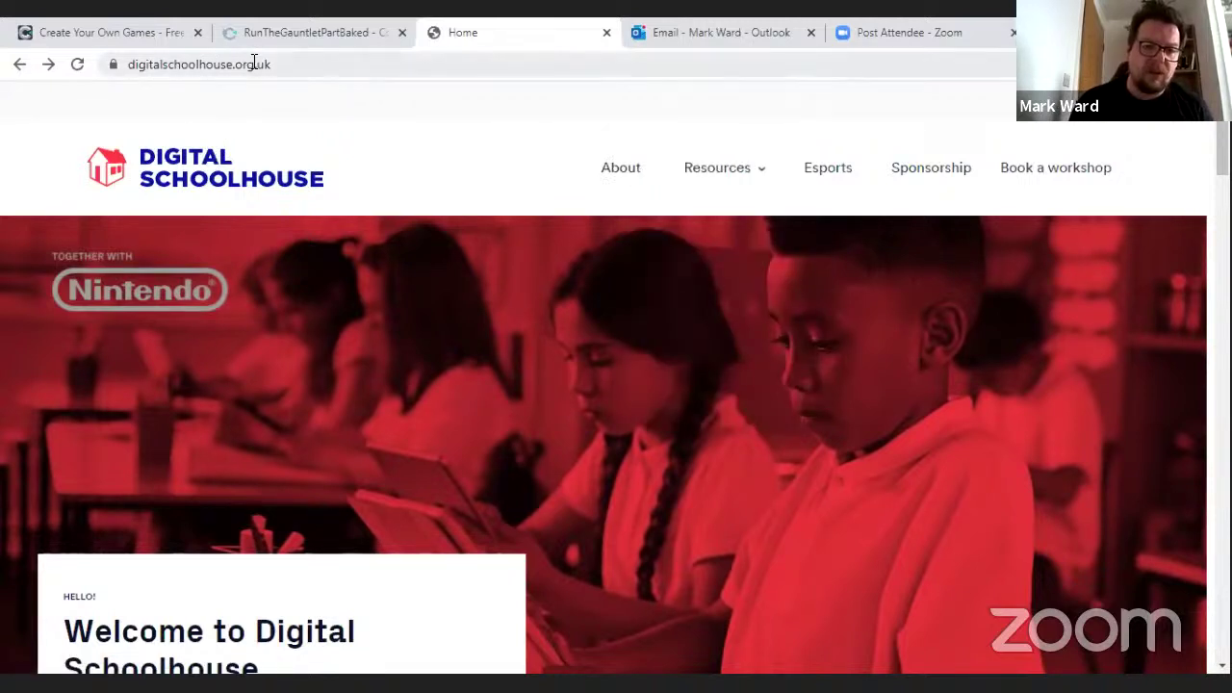
pyautogui.moveTo(734, 185)
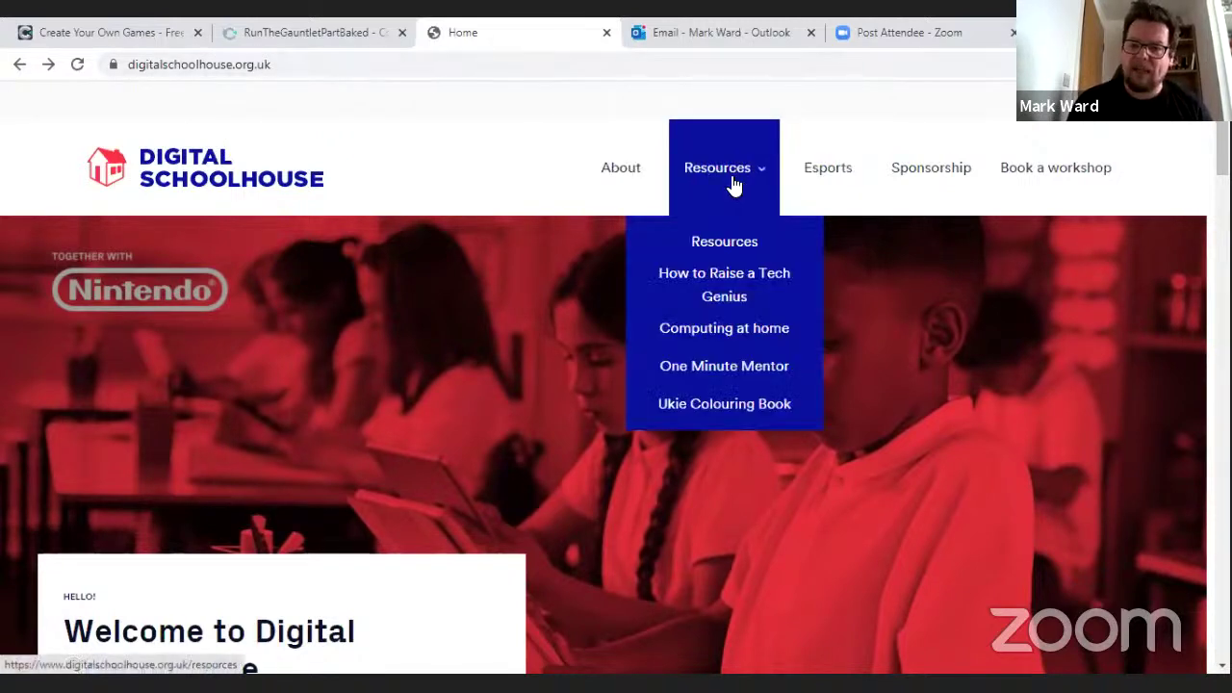
pyautogui.click(730, 245)
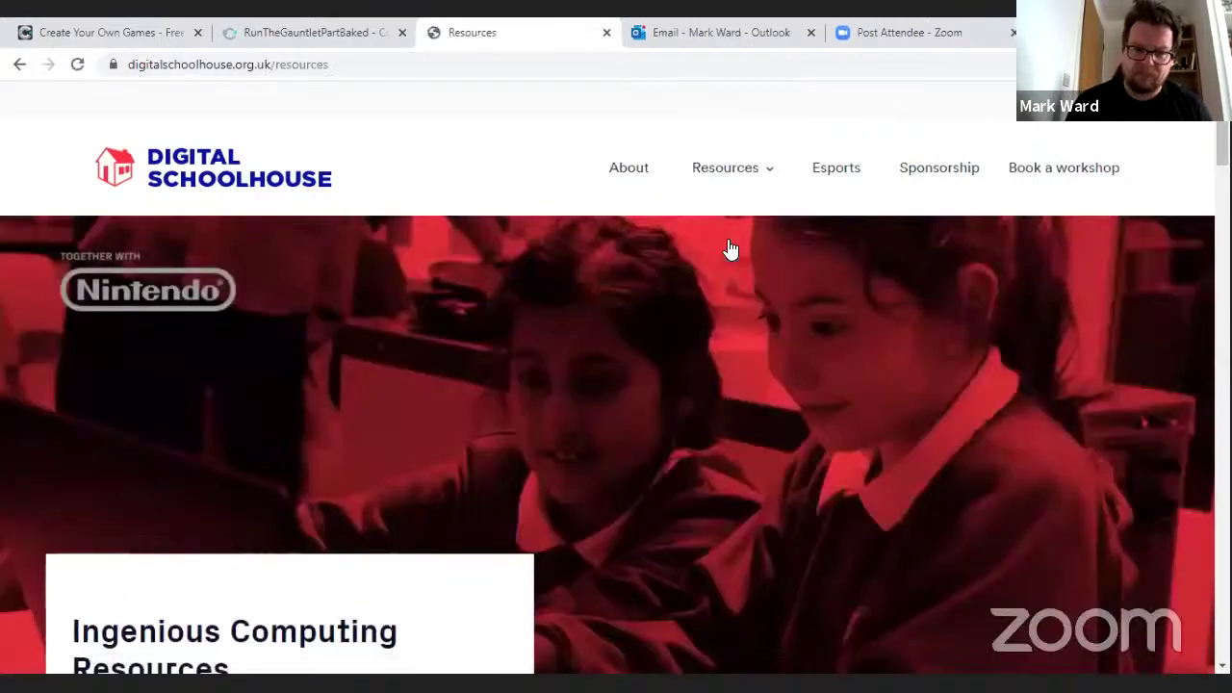
# - Go to the workshop resources and open the downloads for the Algorithms & Programming category
pyautogui.scroll(-3, 731, 250)
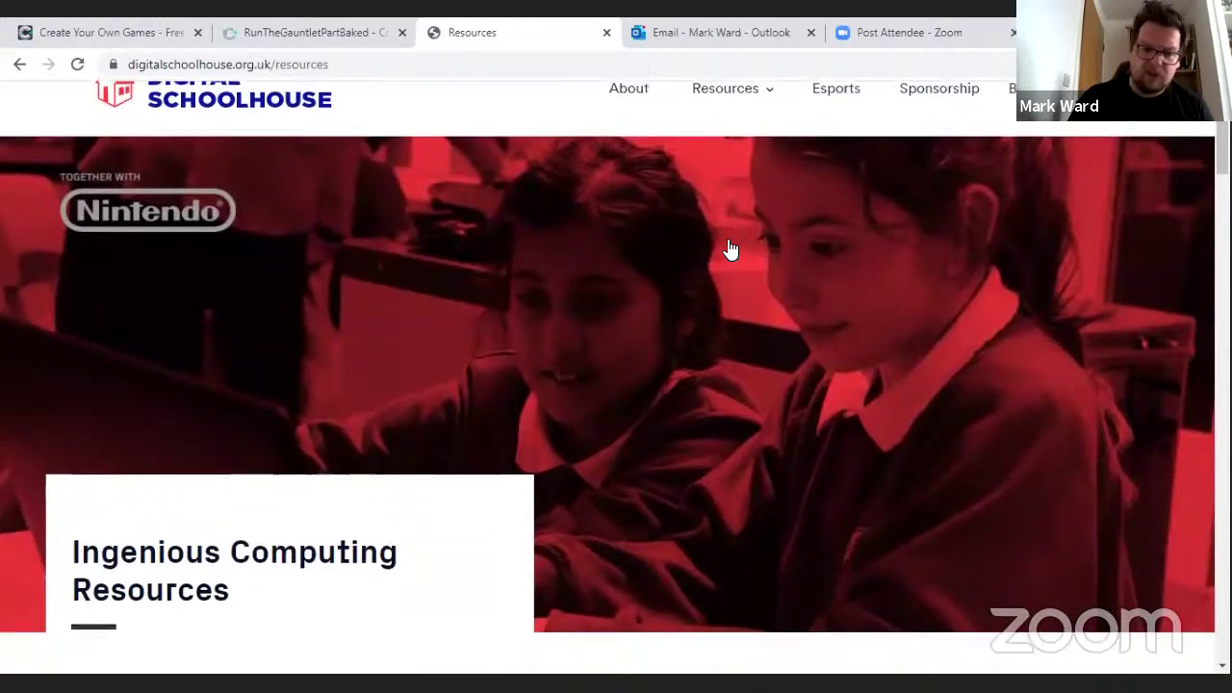
pyautogui.scroll(-5, 731, 250)
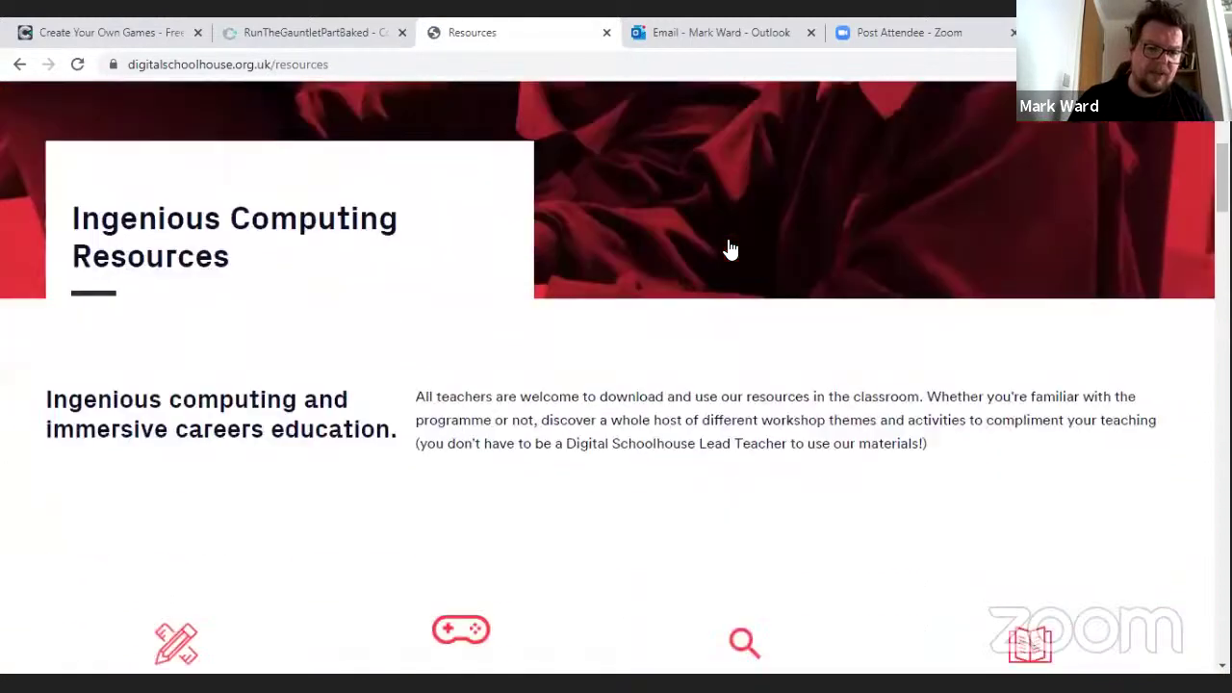
pyautogui.scroll(-1, 731, 249)
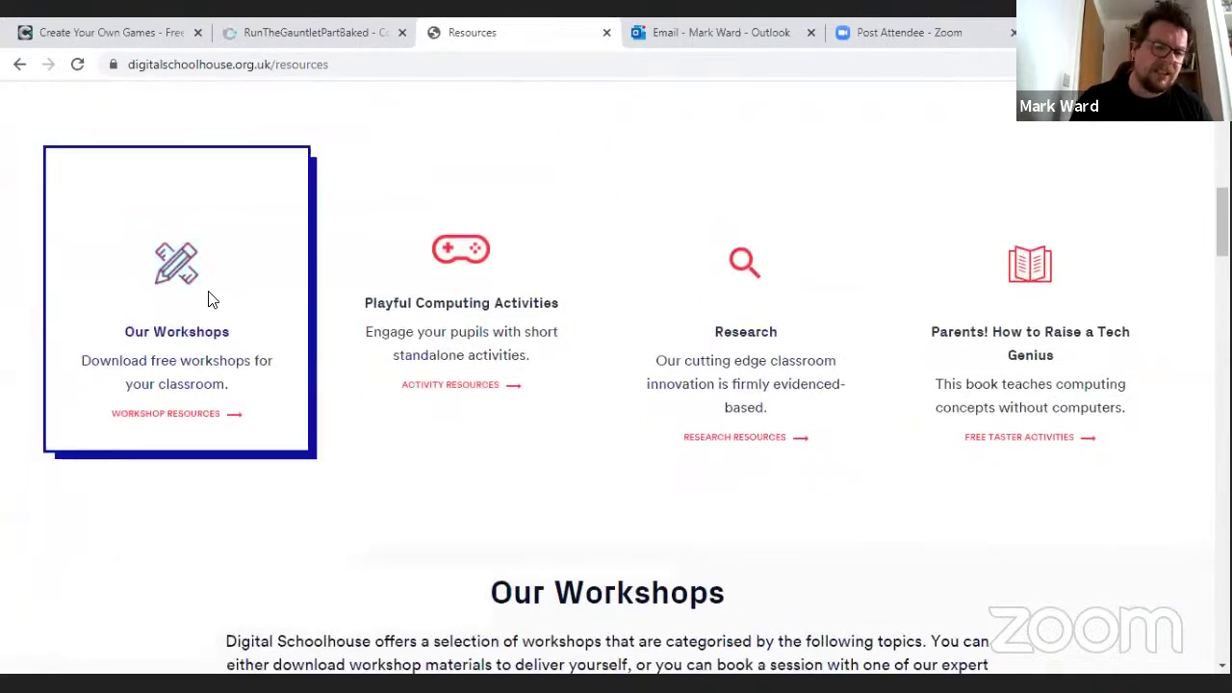
pyautogui.click(163, 413)
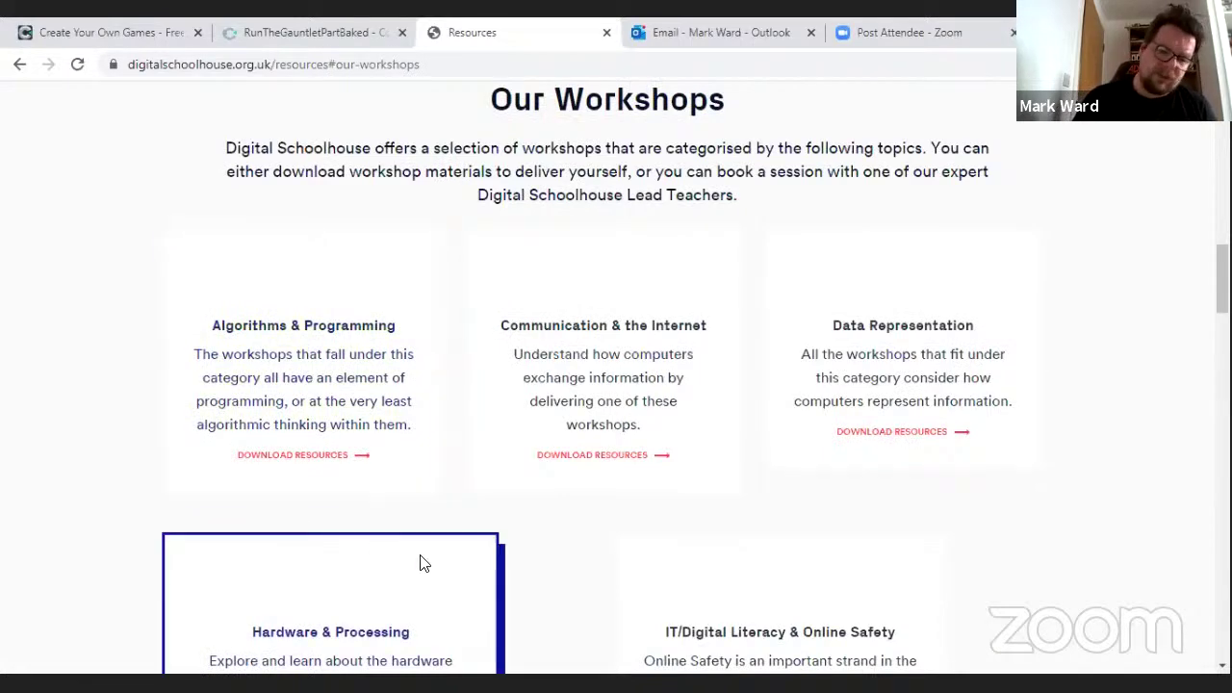
pyautogui.click(294, 459)
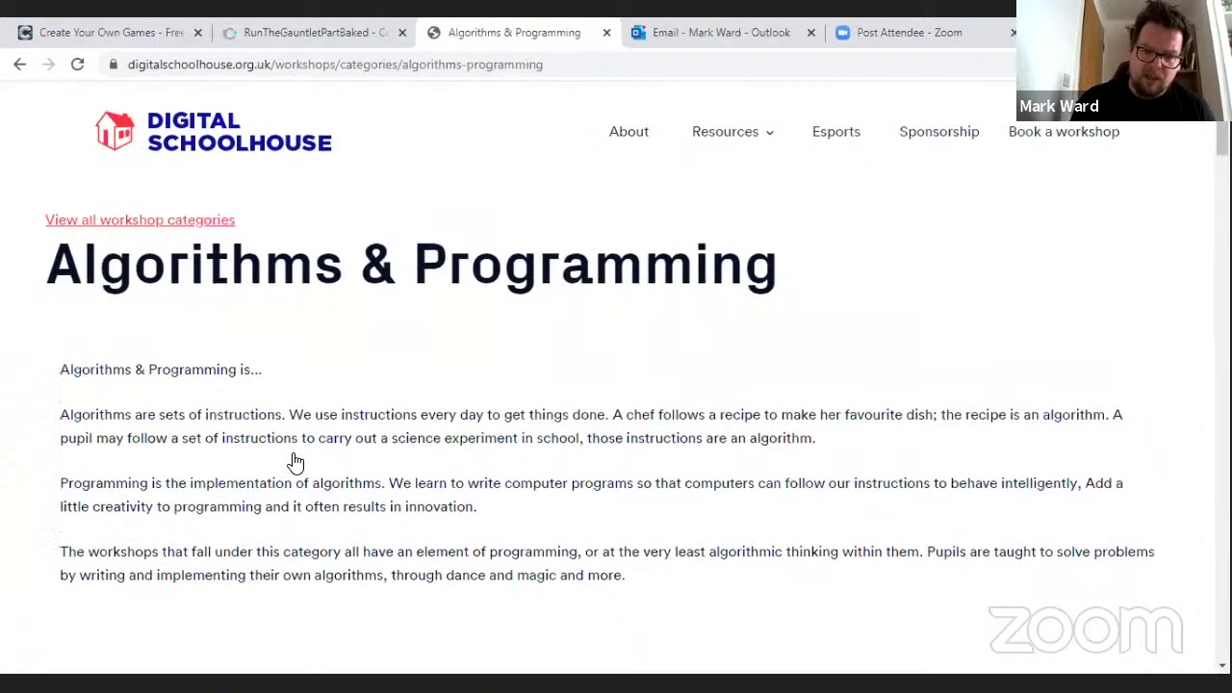
# - Find the Part-Baked Games workshop in the Algorithms & Programming list and open its full page
pyautogui.scroll(-3, 295, 462)
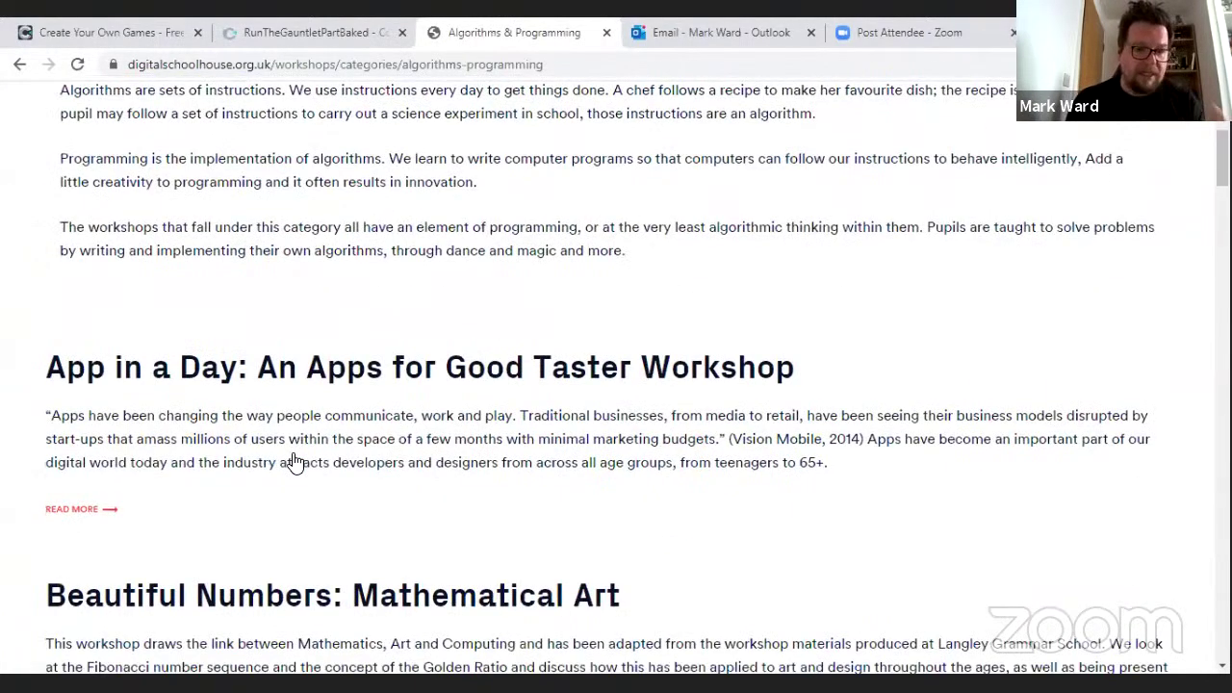
pyautogui.scroll(-4, 296, 462)
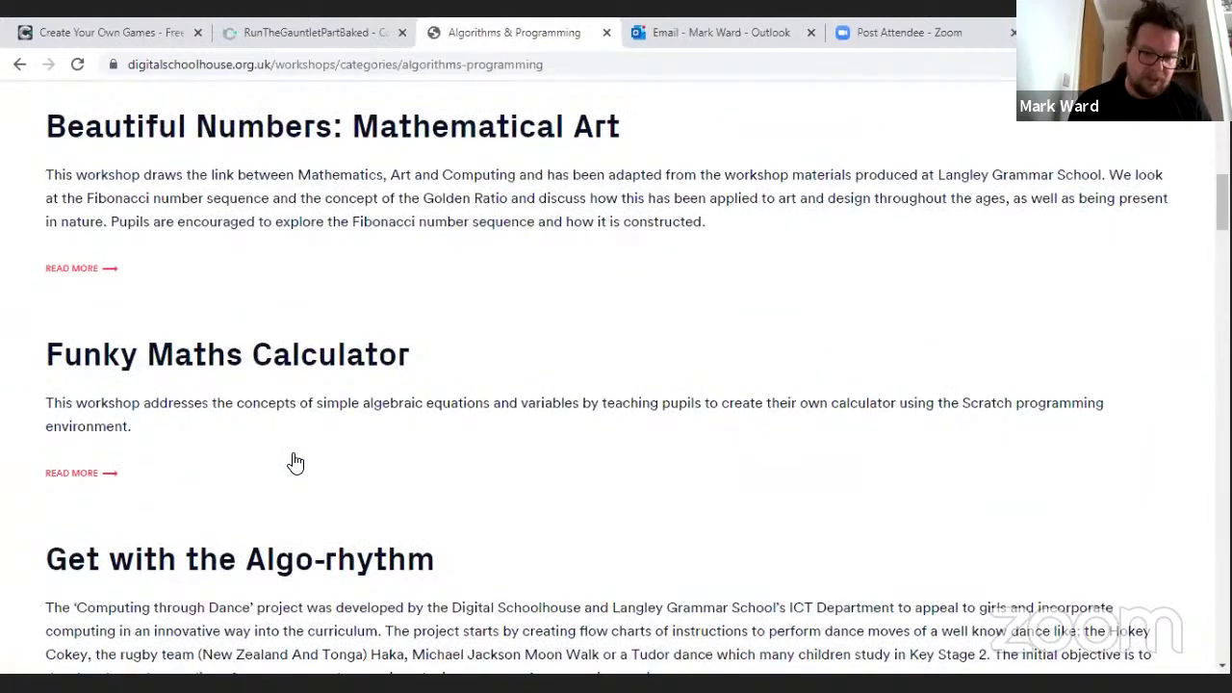
pyautogui.scroll(-5, 296, 462)
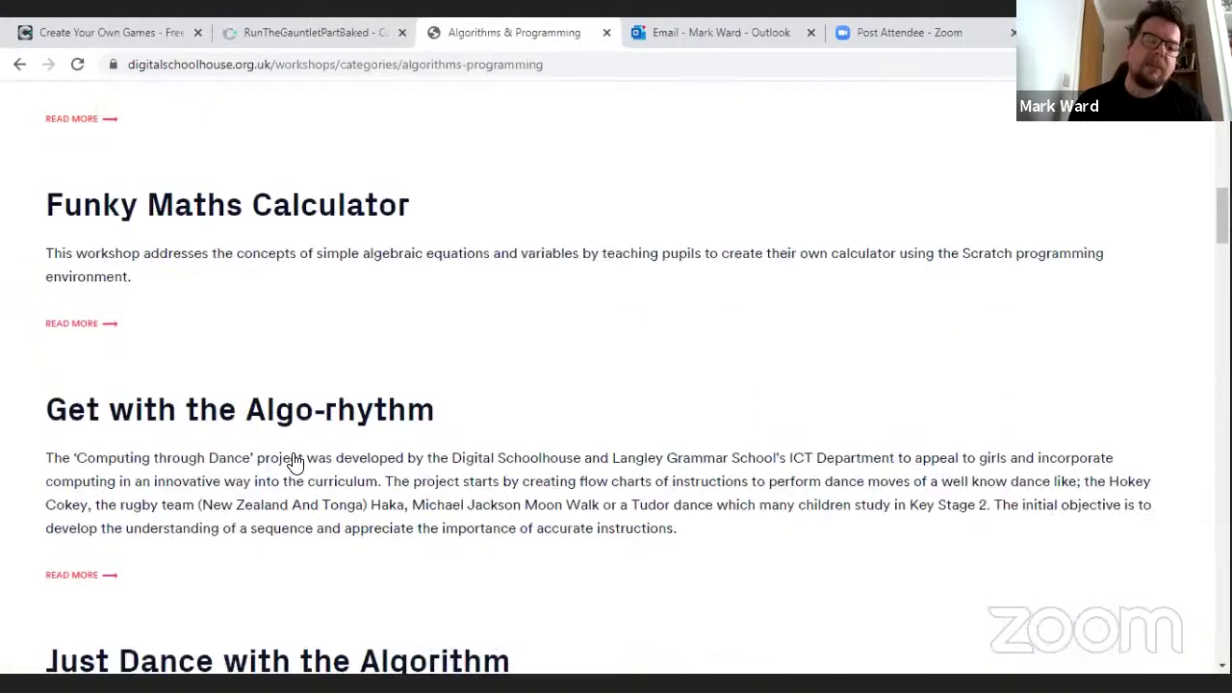
pyautogui.scroll(-9, 296, 462)
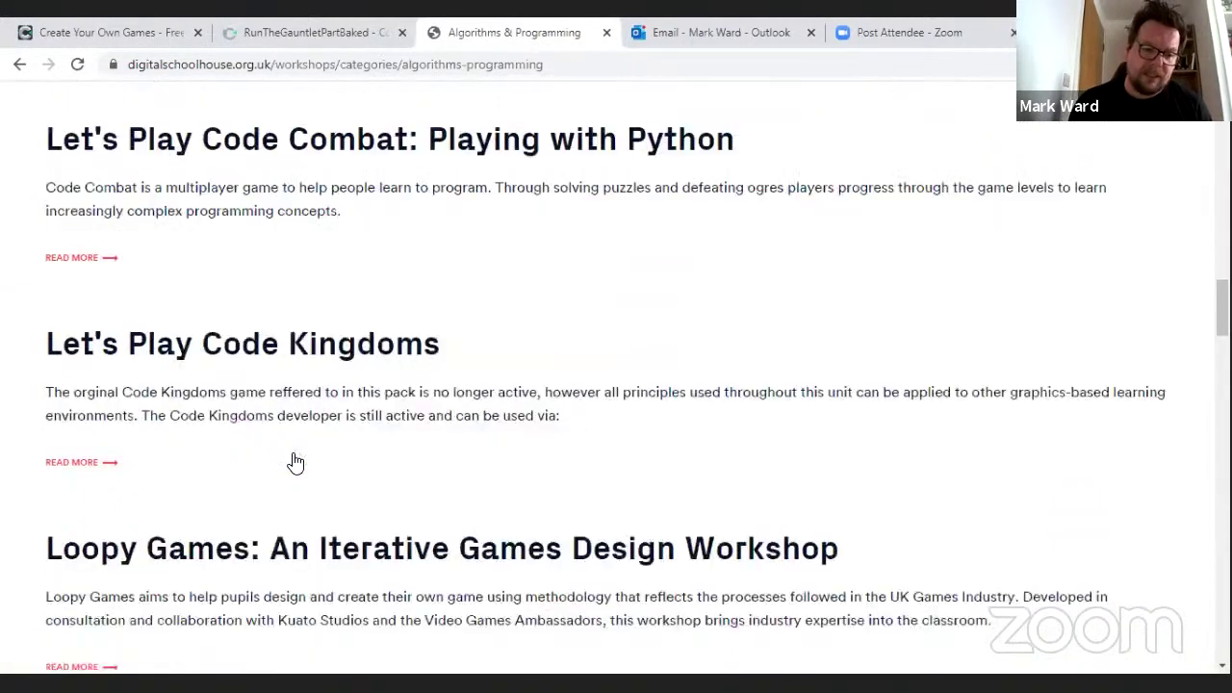
pyautogui.scroll(-5, 296, 462)
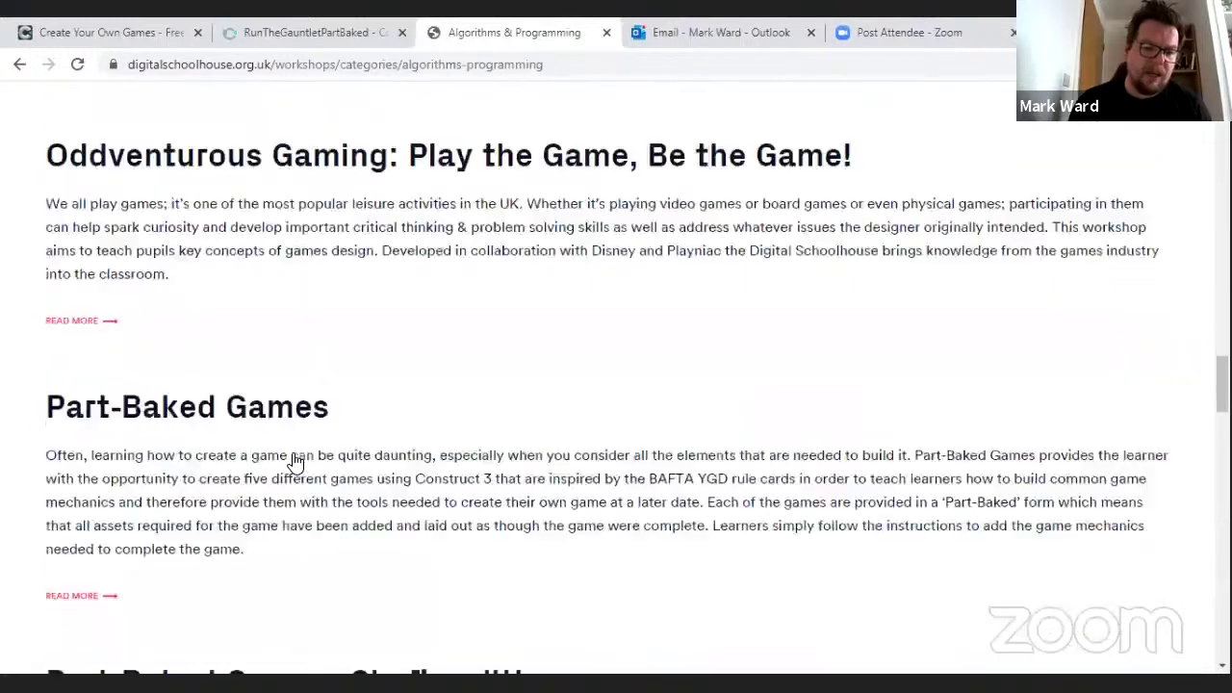
pyautogui.click(82, 390)
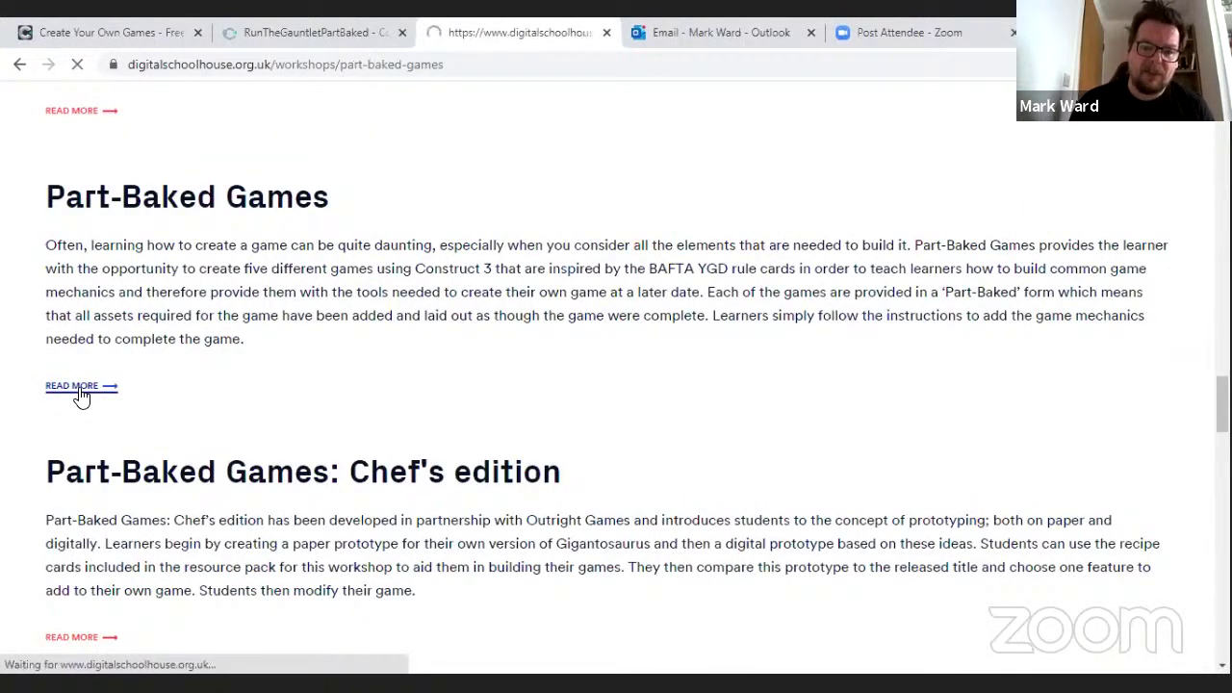
# - Open the shared Google Drive folder holding all public files of the Part-Baked Games workshop
pyautogui.scroll(-4, 81, 397)
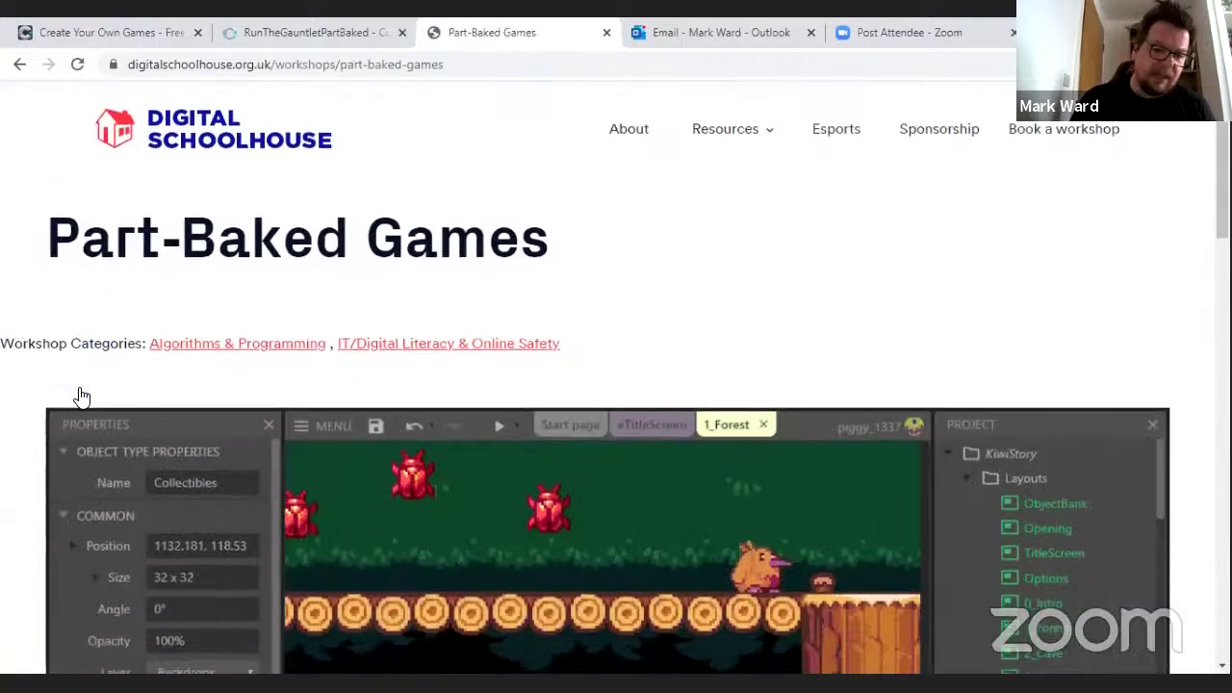
pyautogui.scroll(-10, 82, 397)
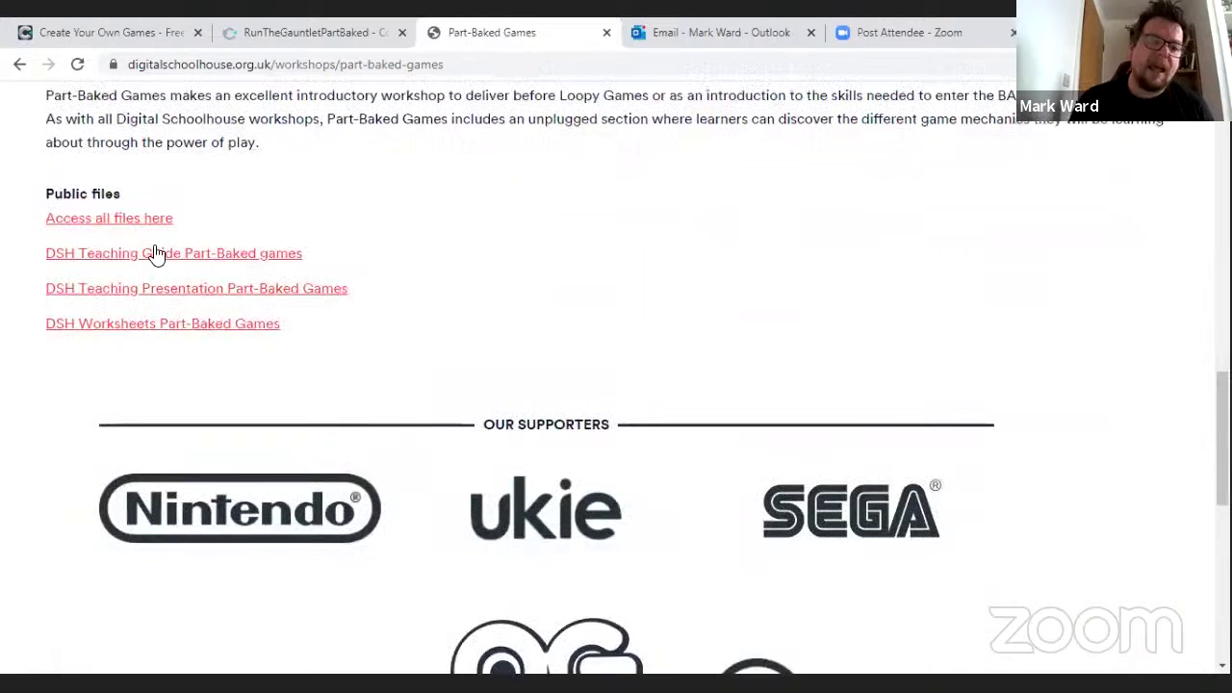
pyautogui.click(141, 221)
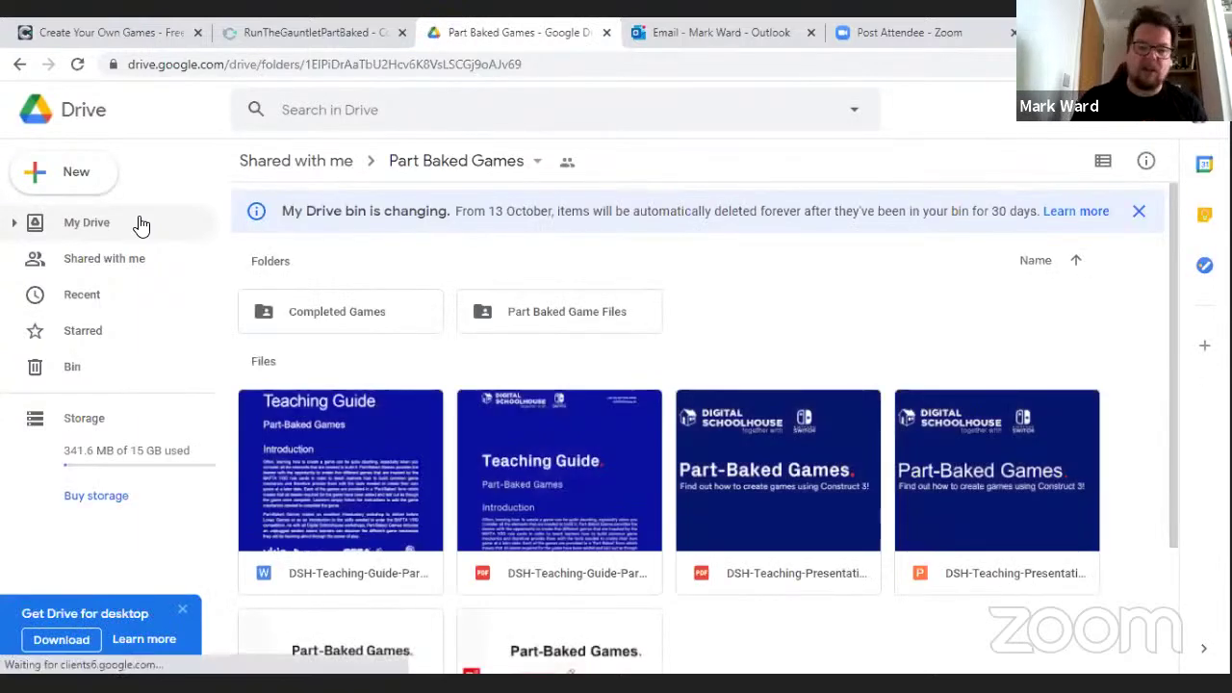
# - Open the Part Baked Game Files folder and download the RunTheGauntletPartBaked project file
pyautogui.click(548, 316)
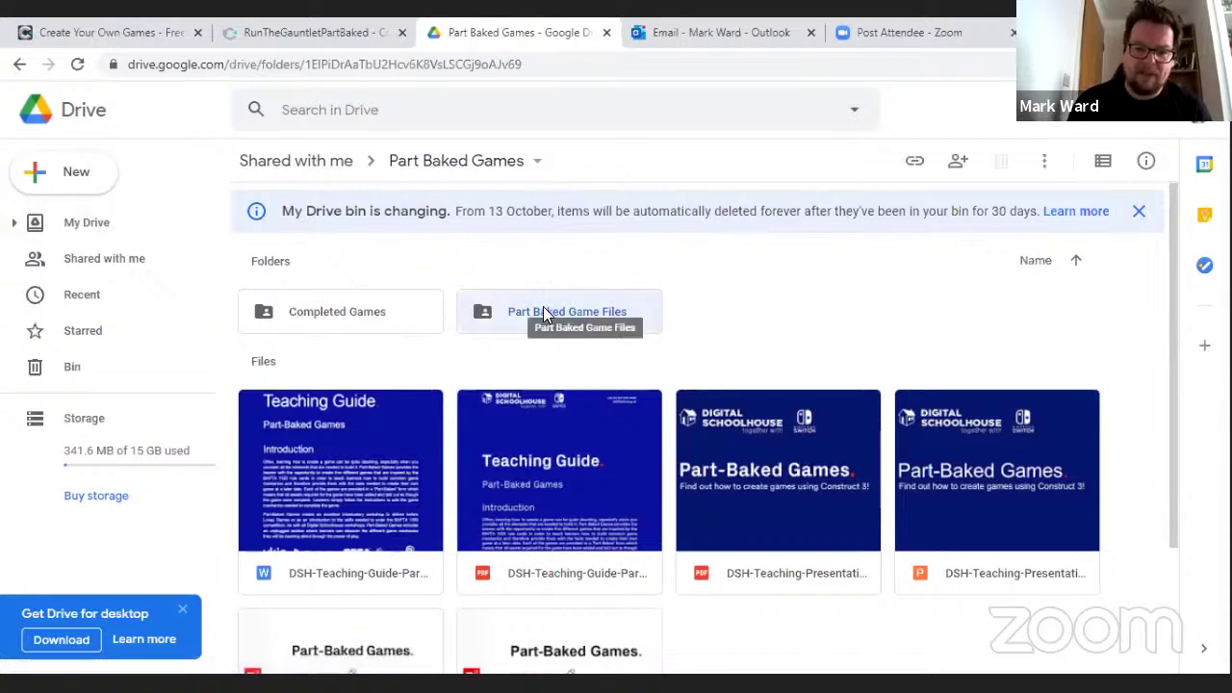
pyautogui.doubleClick(545, 310)
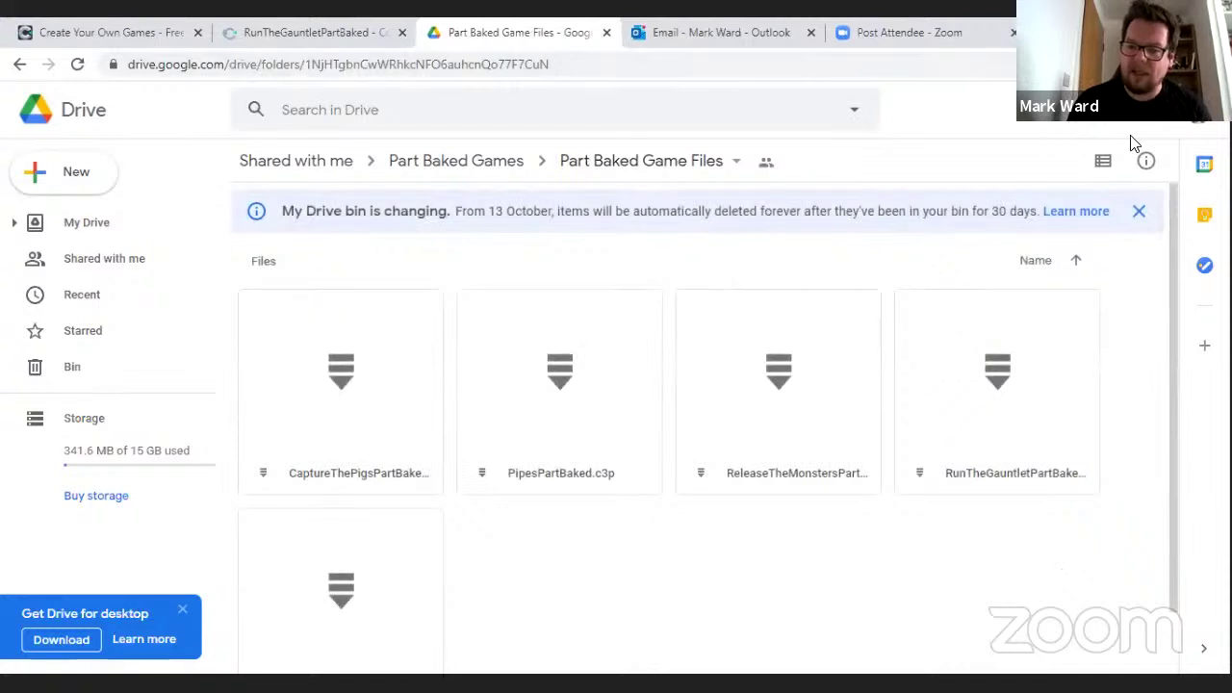
pyautogui.rightClick(1038, 444)
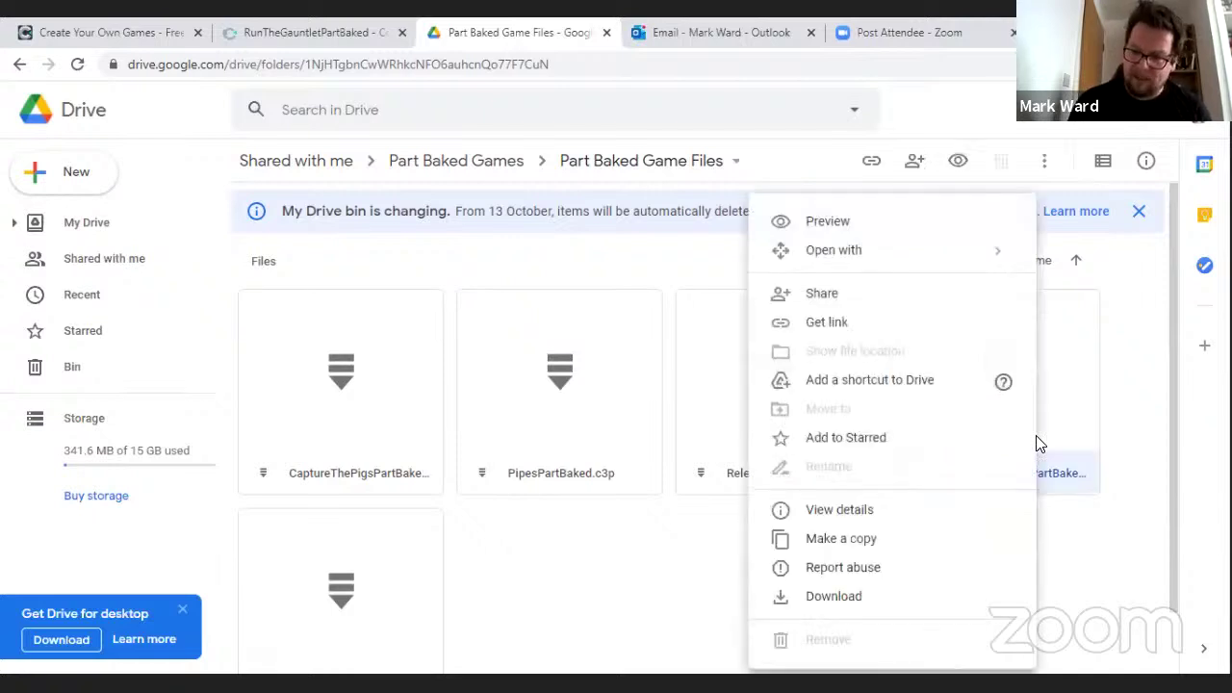
pyautogui.click(837, 599)
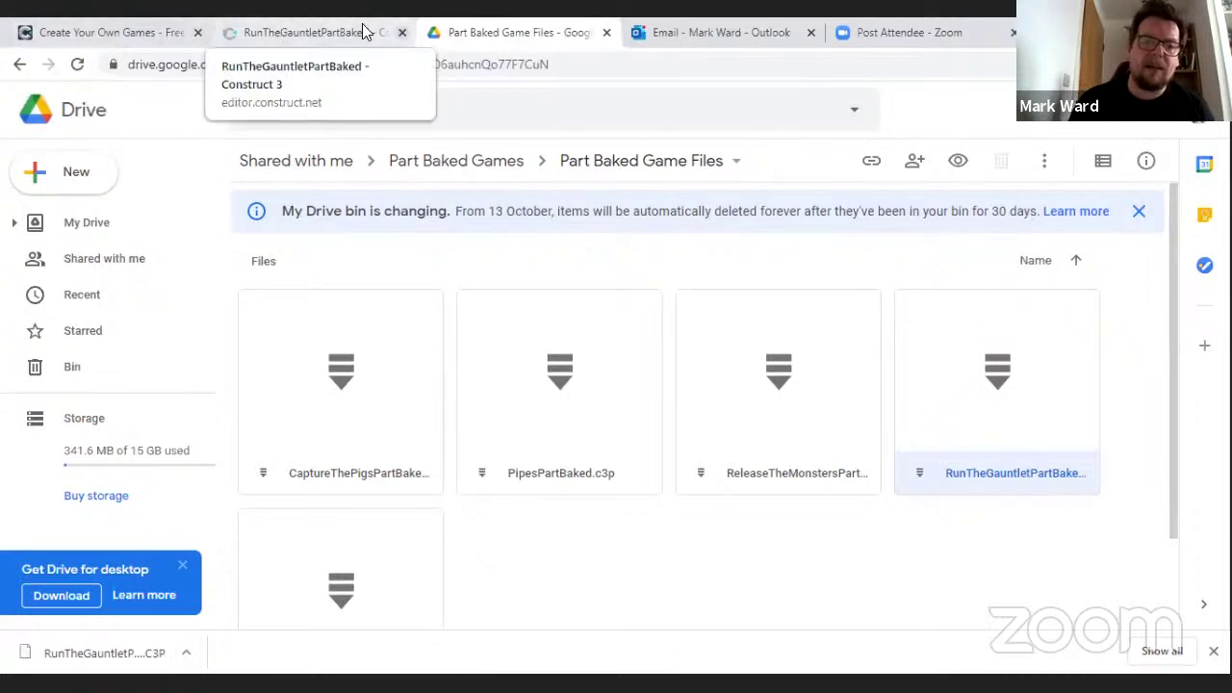
# - Close the browser tab with the already open project and launch a fresh Construct 3 editor from the Construct website
pyautogui.click(403, 32)
pyautogui.click(143, 33)
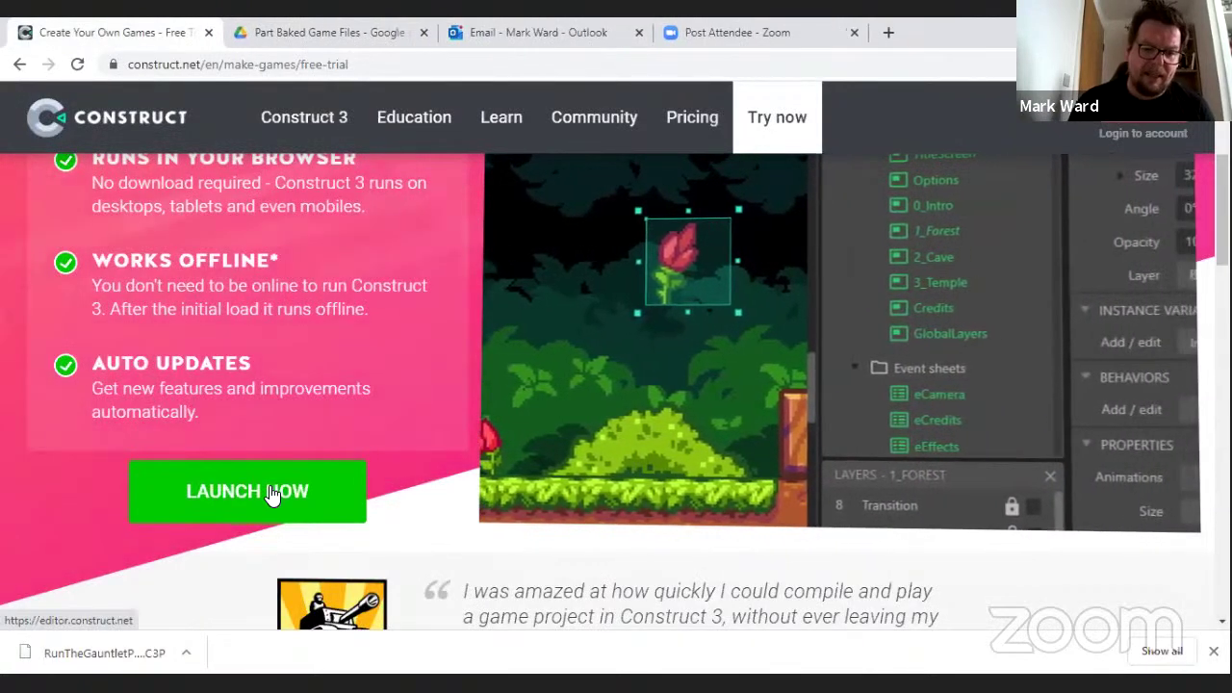
pyautogui.click(272, 492)
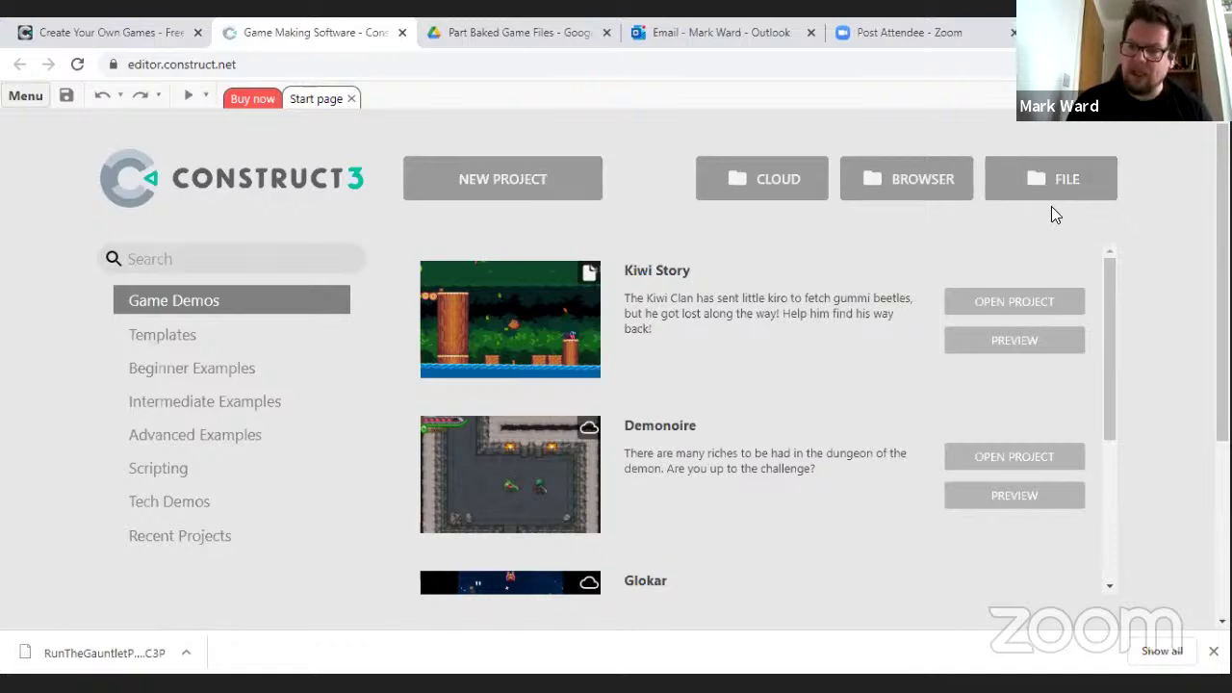
# - Open the project file RunTheGauntletPartBaked.C3P from the Part Baked Games Workshop folder in Construct 3
pyautogui.click(1056, 173)
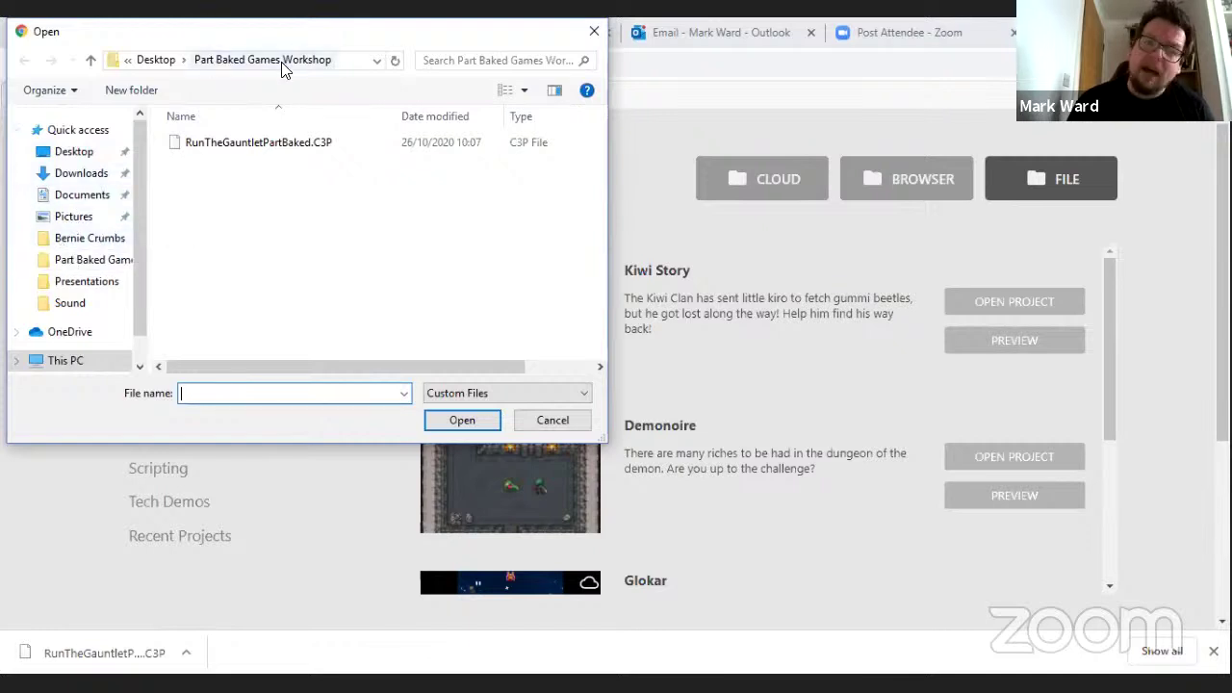
pyautogui.click(272, 144)
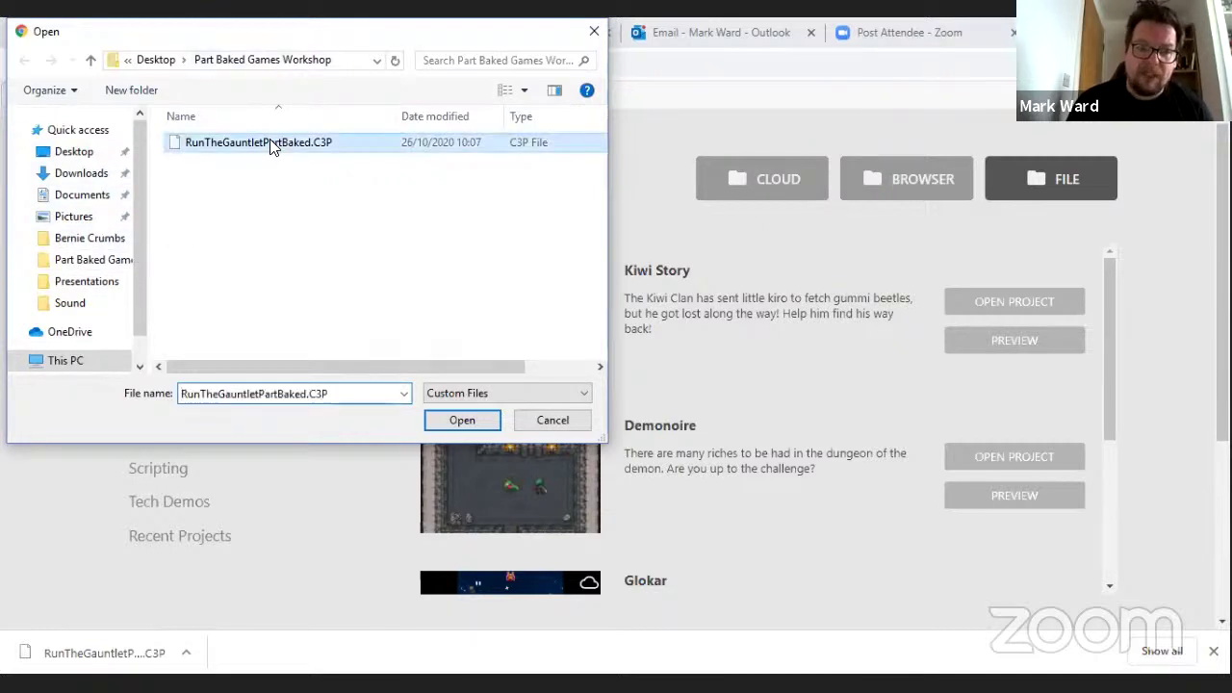
pyautogui.click(433, 421)
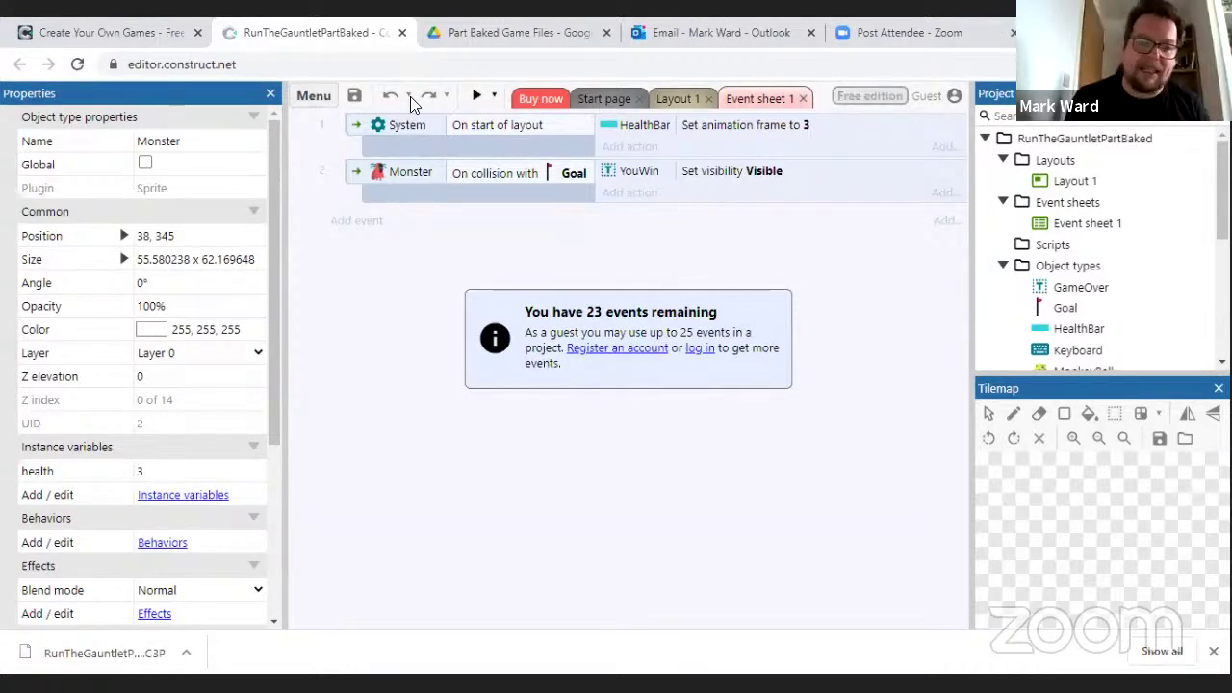
# - Switch to the Google Drive tab and go back through its history to the Digital Schoolhouse home page
pyautogui.click(491, 33)
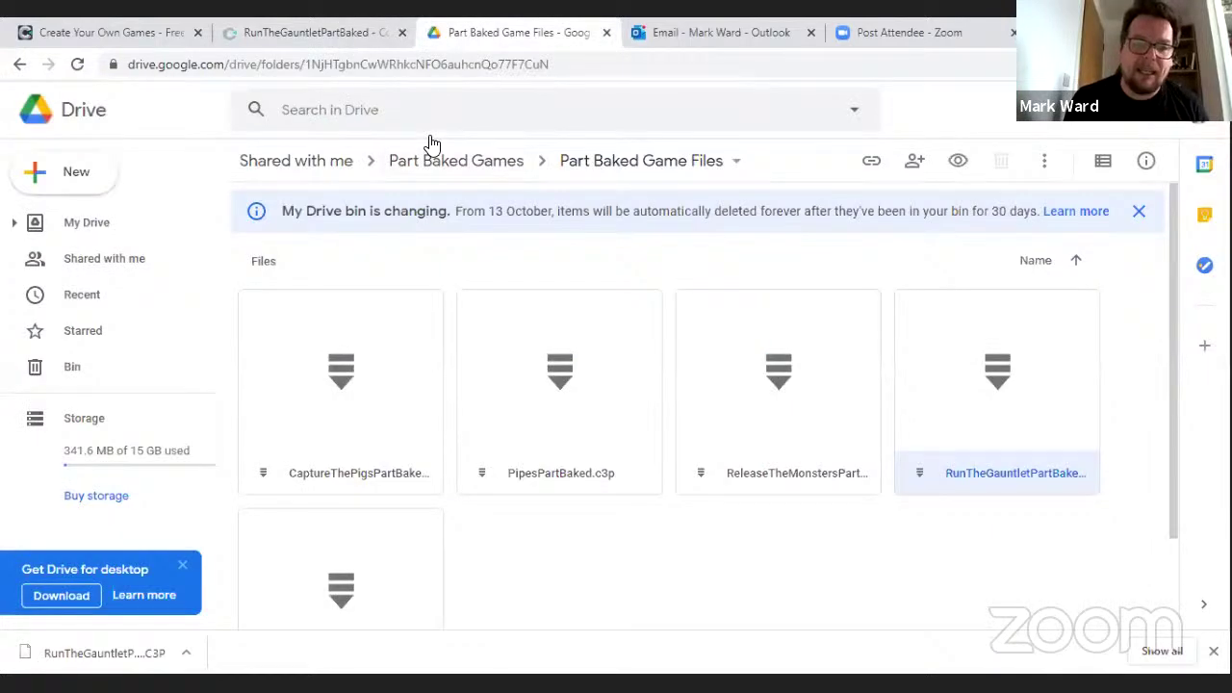
pyautogui.click(19, 65)
pyautogui.click(19, 64)
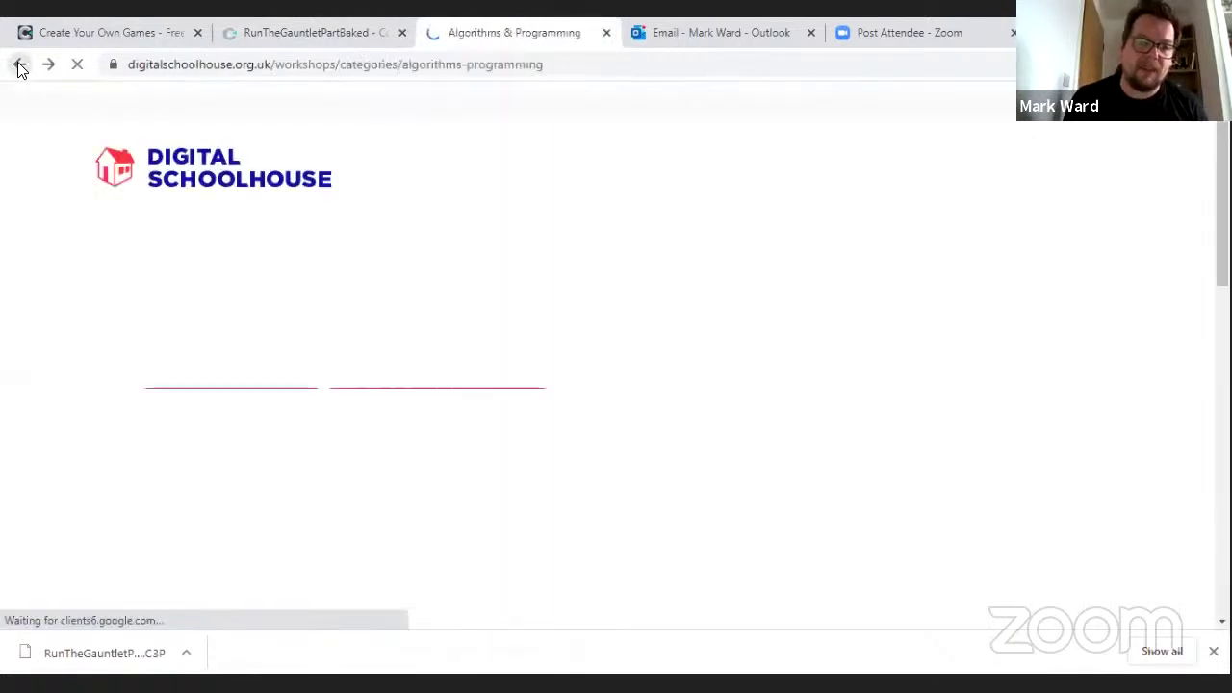
pyautogui.click(19, 65)
pyautogui.click(19, 65)
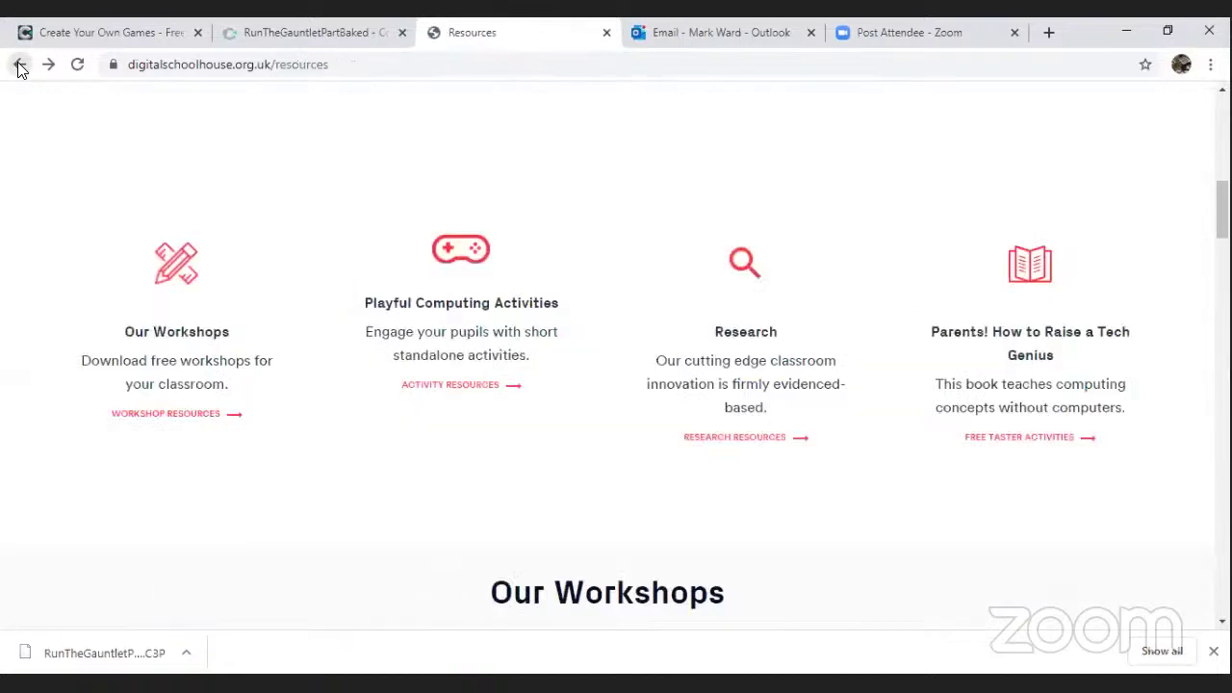
pyautogui.click(19, 65)
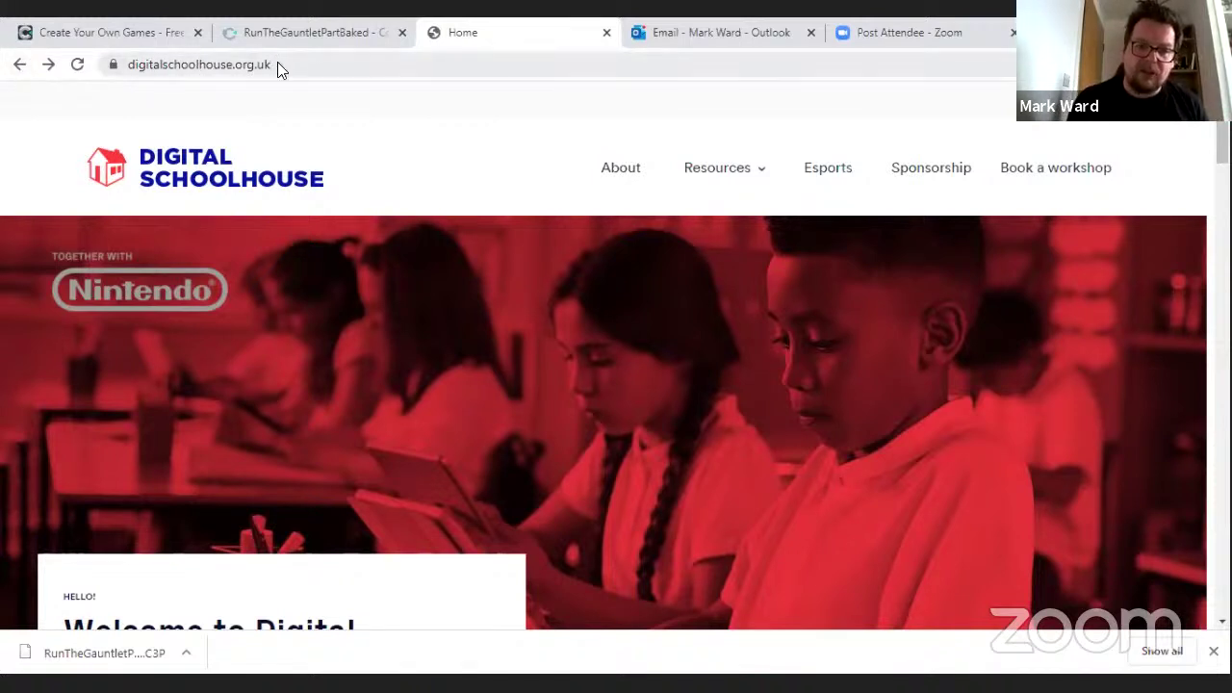
# - Open the Algorithms & Programming category from the workshop resources of the Digital Schoolhouse site
pyautogui.moveTo(718, 173)
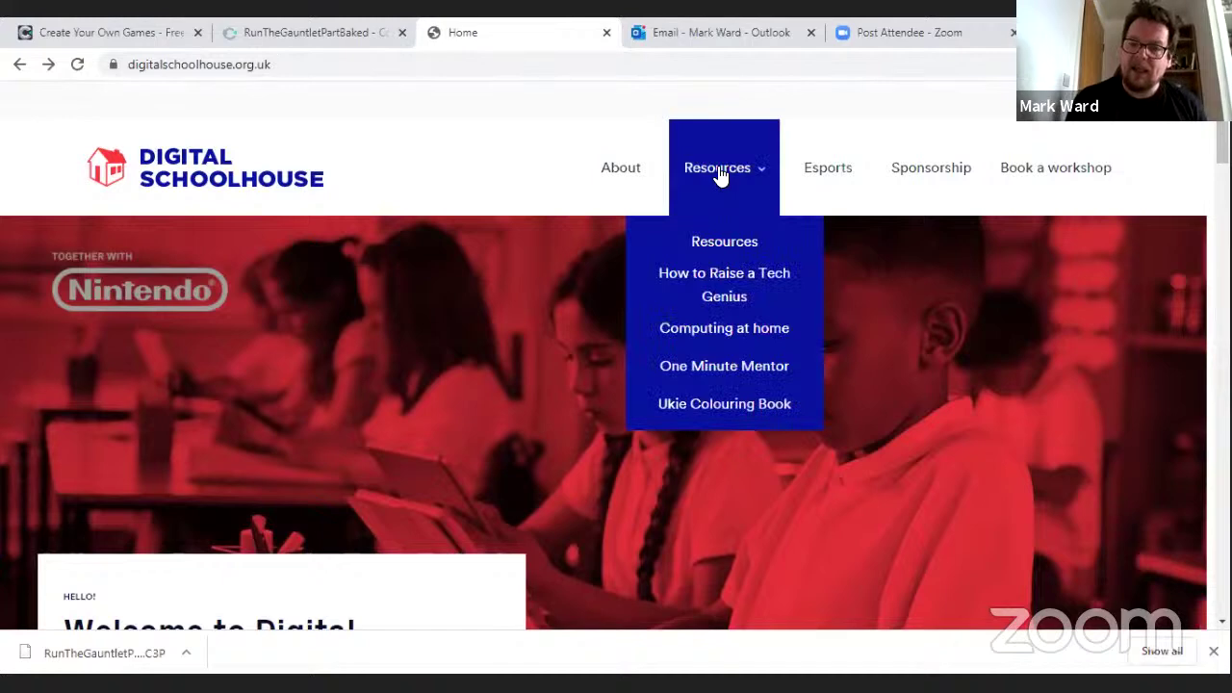
pyautogui.click(706, 246)
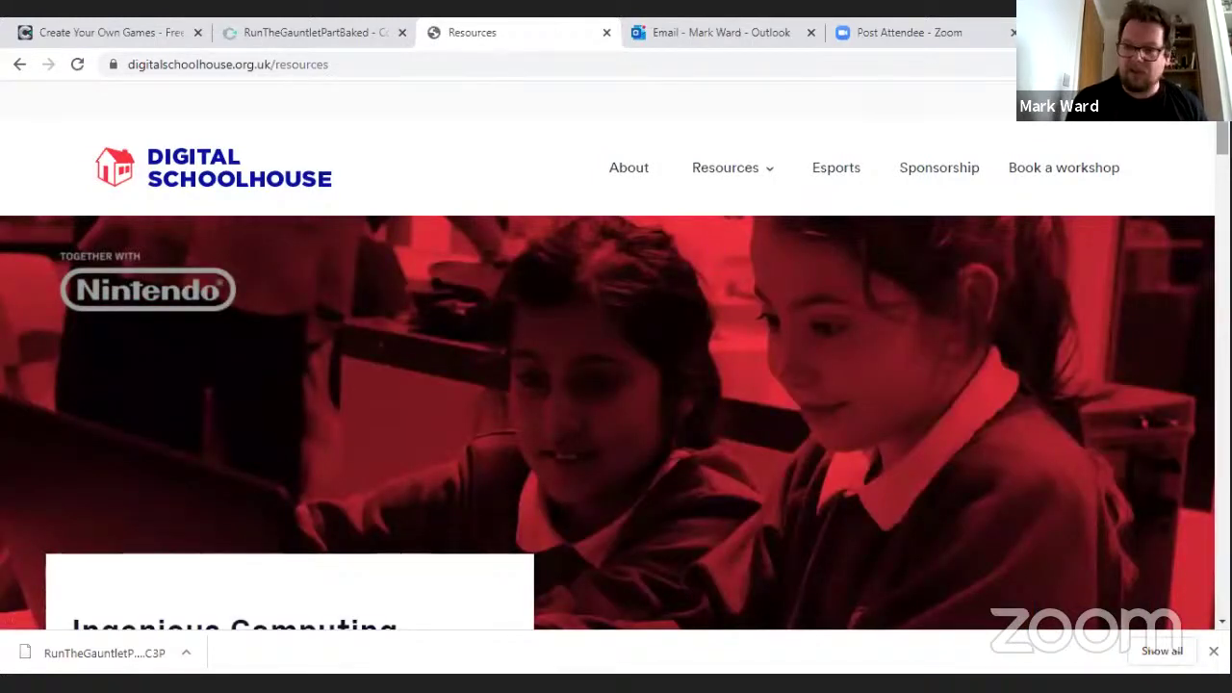
pyautogui.scroll(-8, 608, 380)
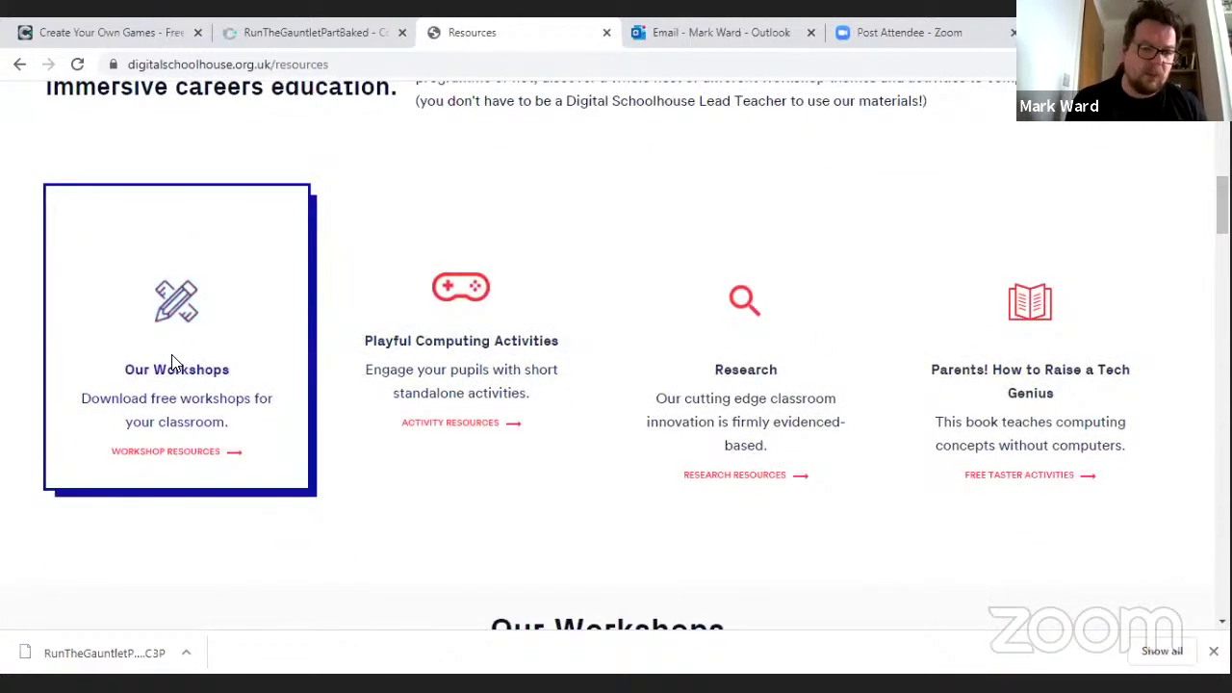
pyautogui.click(176, 454)
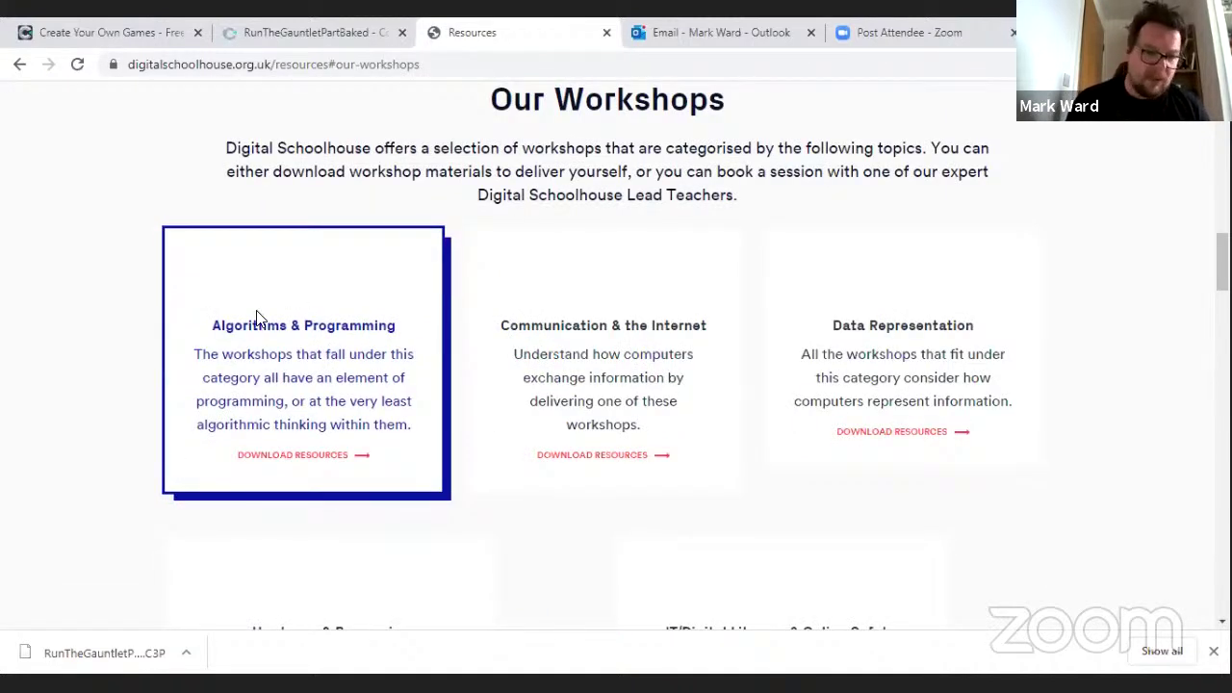
pyautogui.click(282, 465)
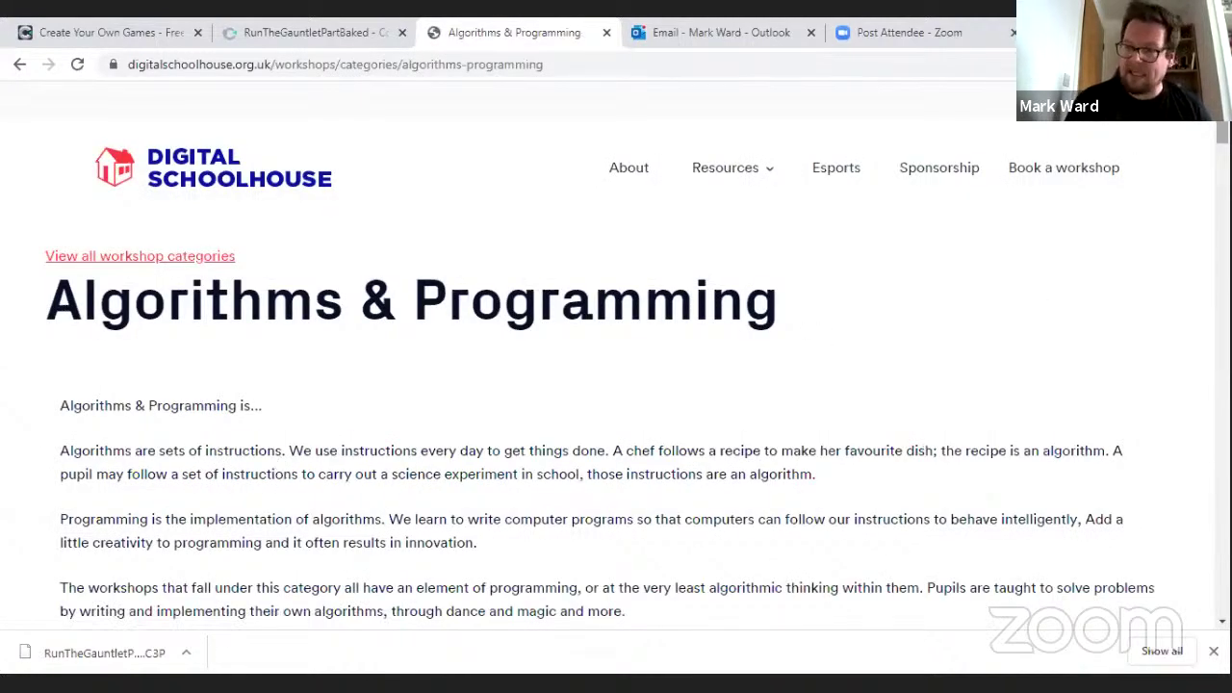
# - Find the Part-Baked Games workshop in the Algorithms & Programming list and open its full page
pyautogui.scroll(-9, 616, 376)
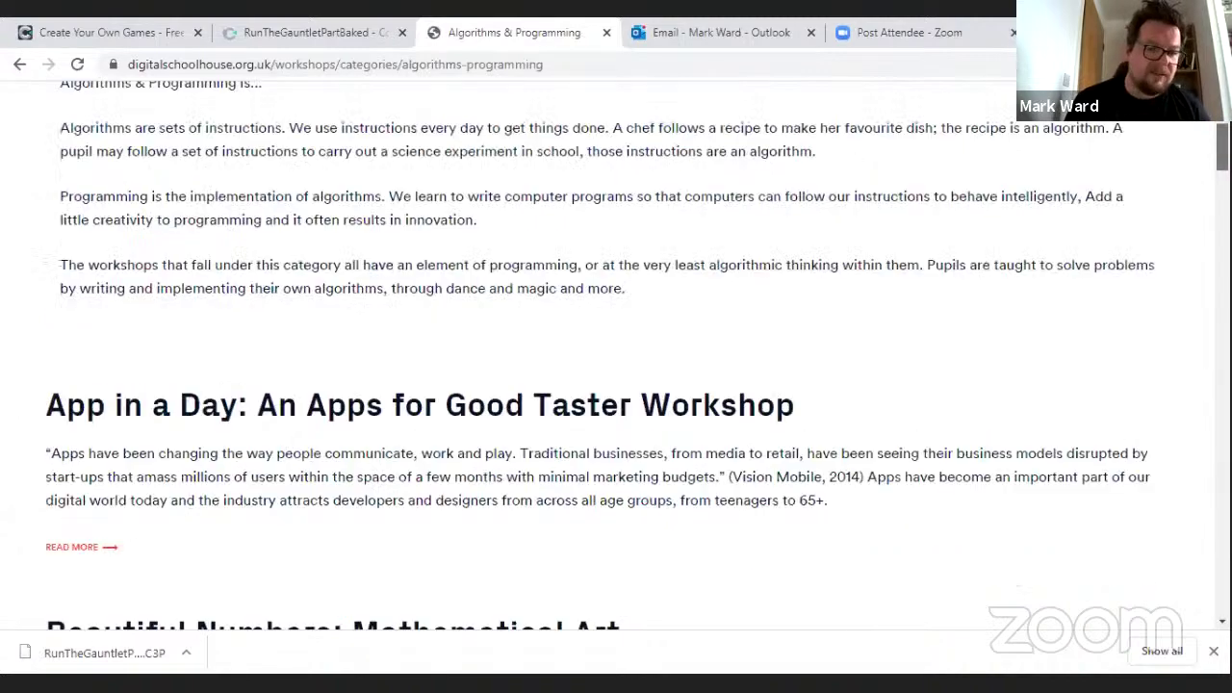
pyautogui.scroll(3, 617, 376)
pyautogui.scroll(-10, 616, 376)
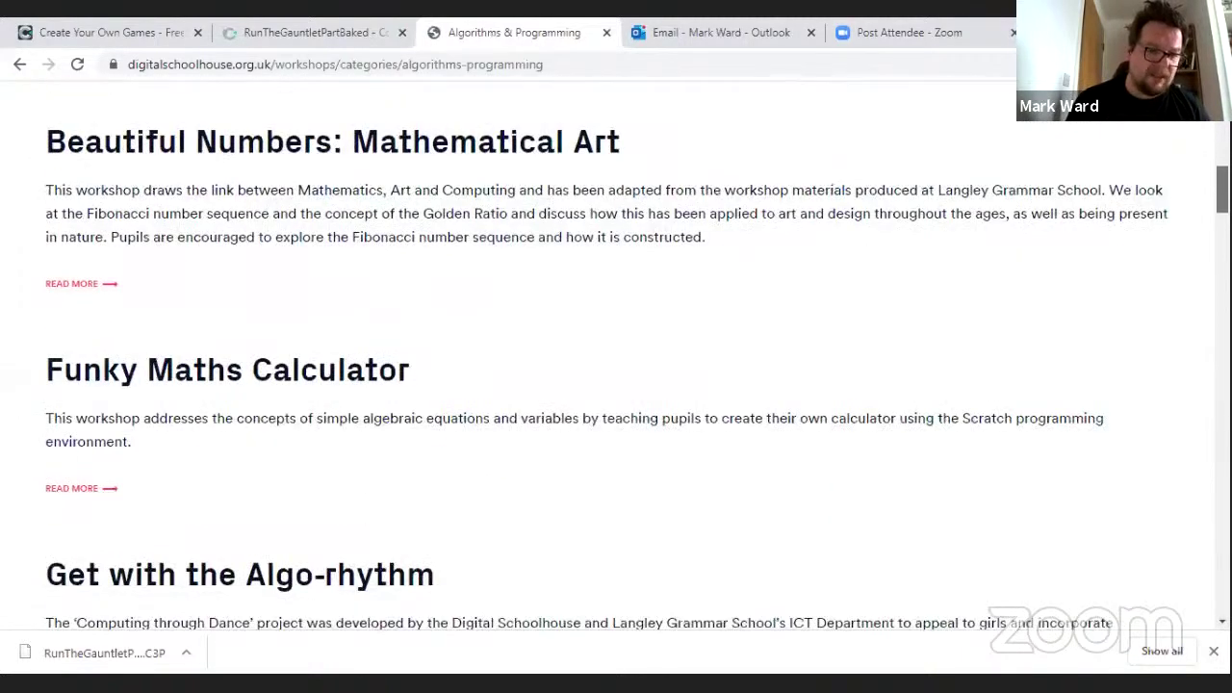
pyautogui.scroll(-10, 616, 356)
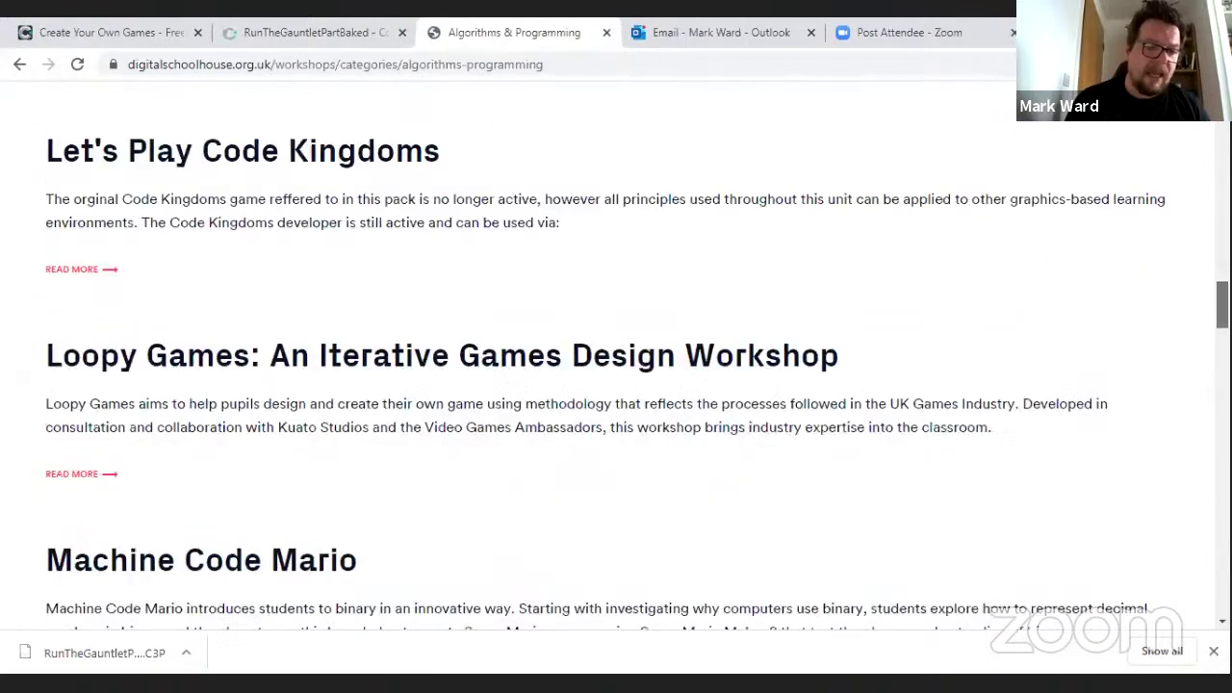
pyautogui.scroll(-2, 424, 327)
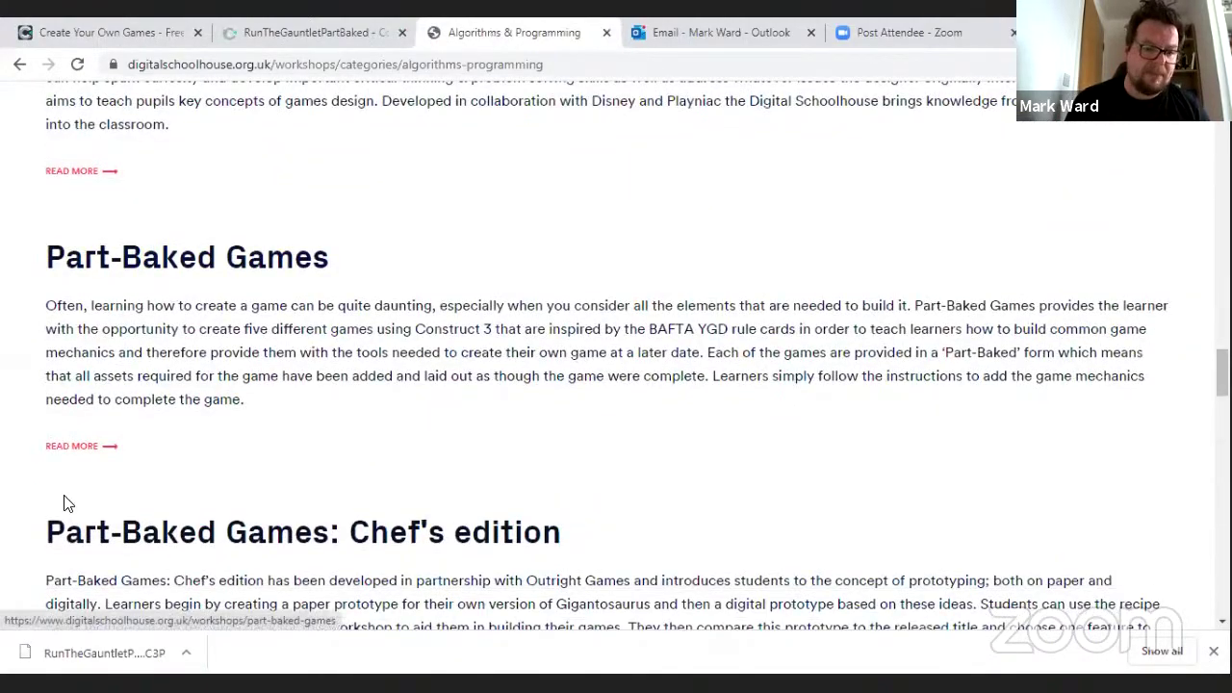
pyautogui.click(85, 450)
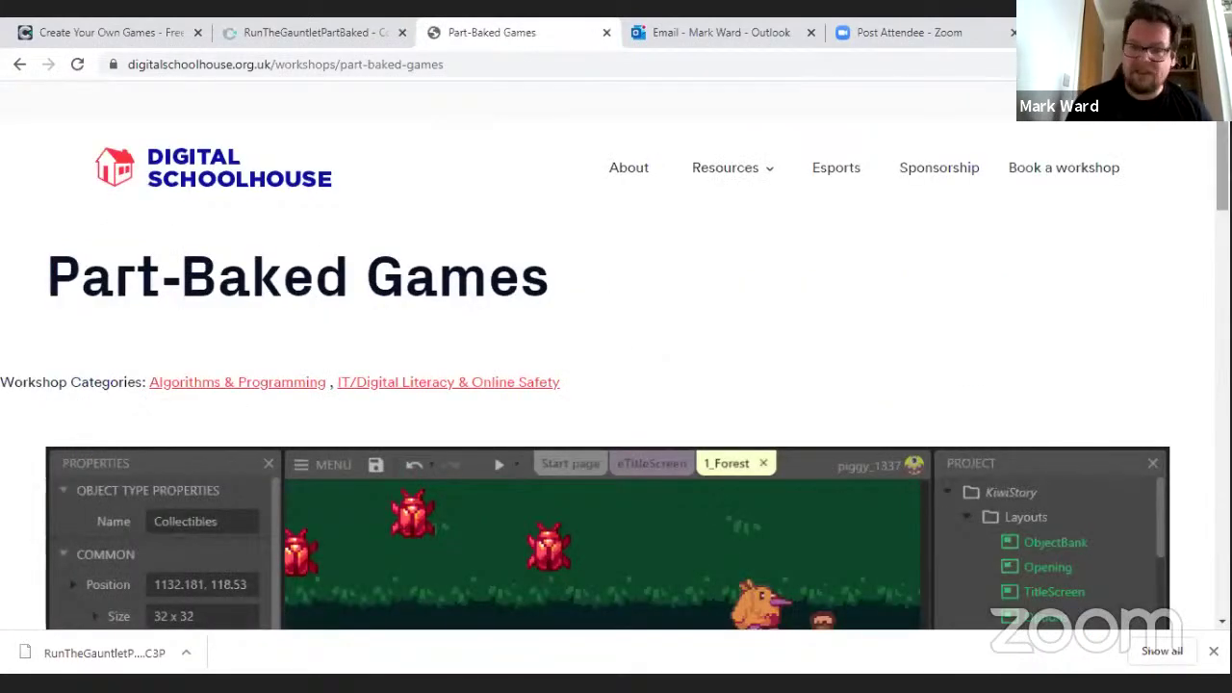
# - Open the Google Drive folder containing all public files of the Part-Baked Games workshop
pyautogui.scroll(-8, 616, 357)
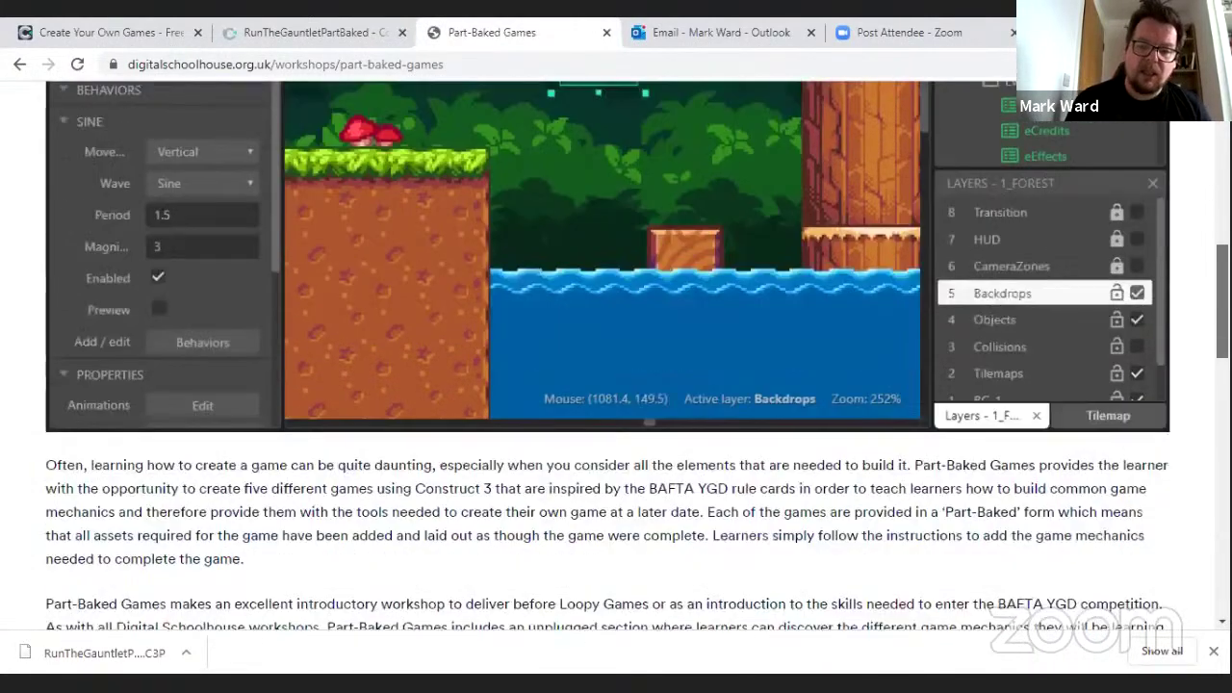
pyautogui.scroll(-2, 616, 356)
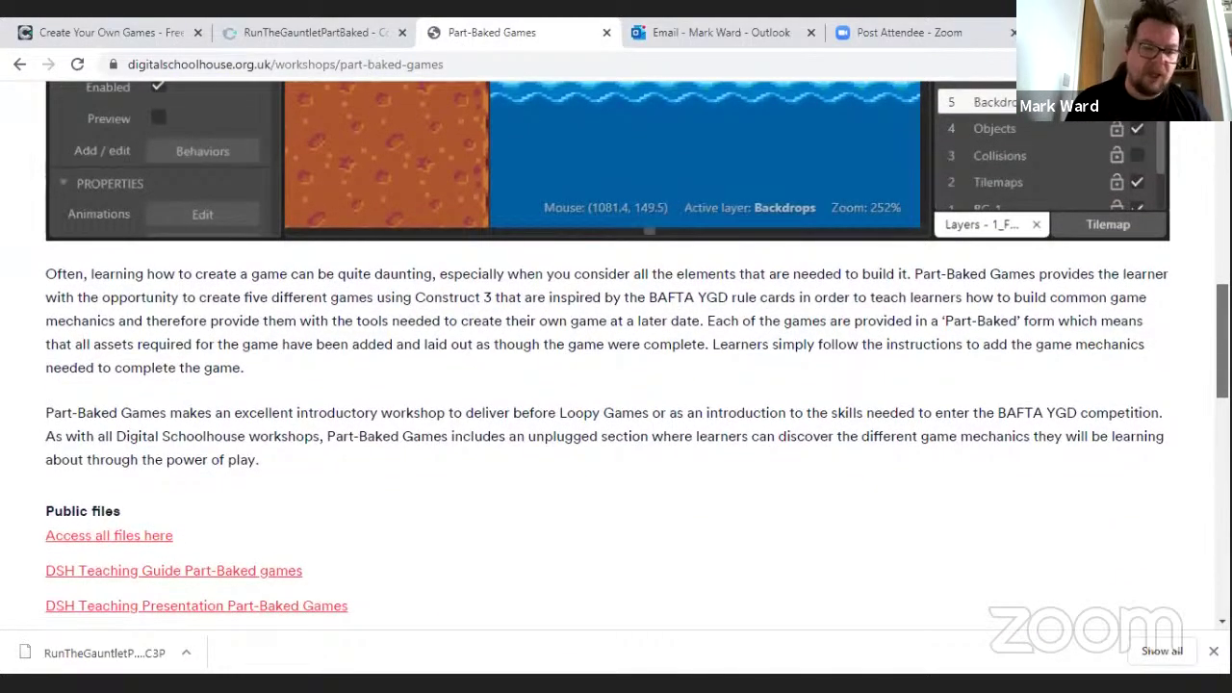
pyautogui.scroll(-1, 616, 356)
pyautogui.scroll(-3, 168, 320)
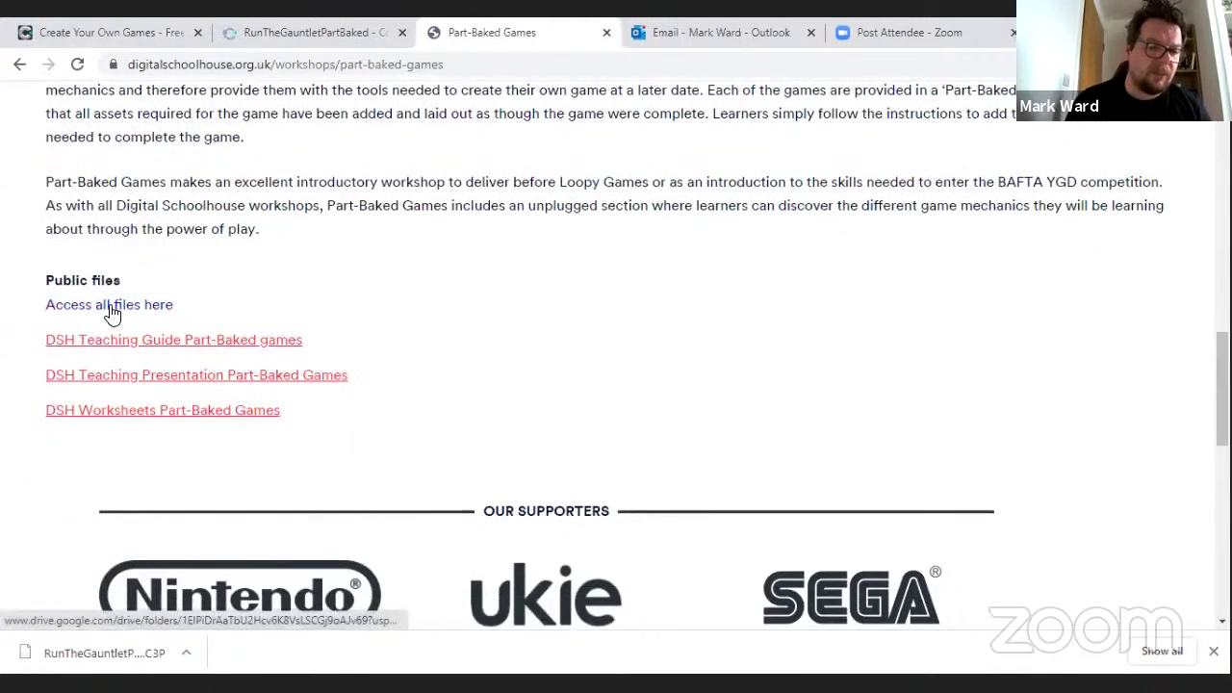
pyautogui.click(111, 308)
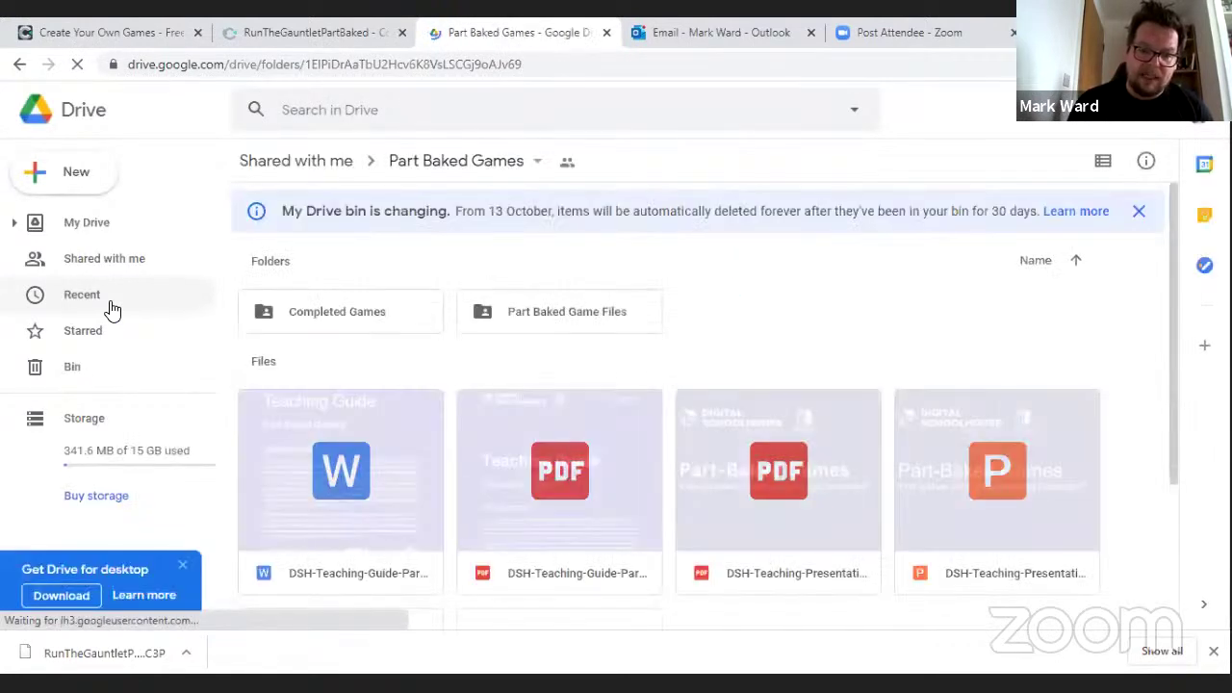
# - Open the Part Baked Game Files folder and download another copy of the RunTheGauntletPartBaked project file
pyautogui.click(568, 321)
pyautogui.doubleClick(569, 317)
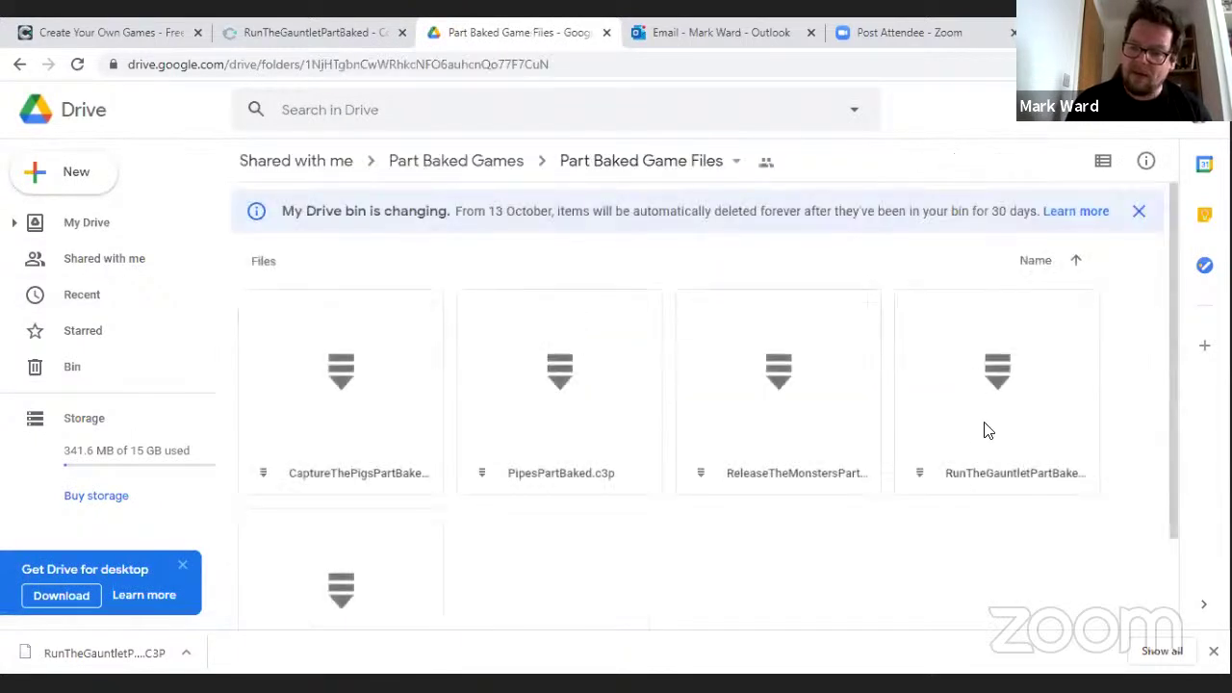
pyautogui.rightClick(991, 412)
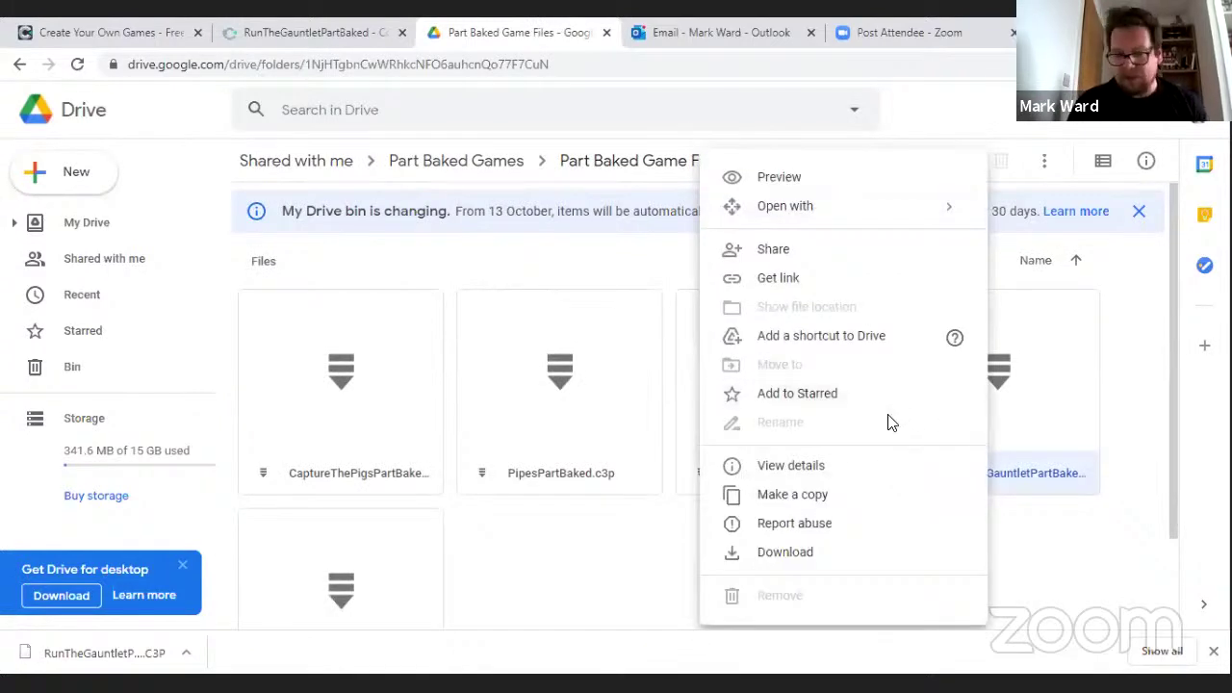
pyautogui.click(785, 554)
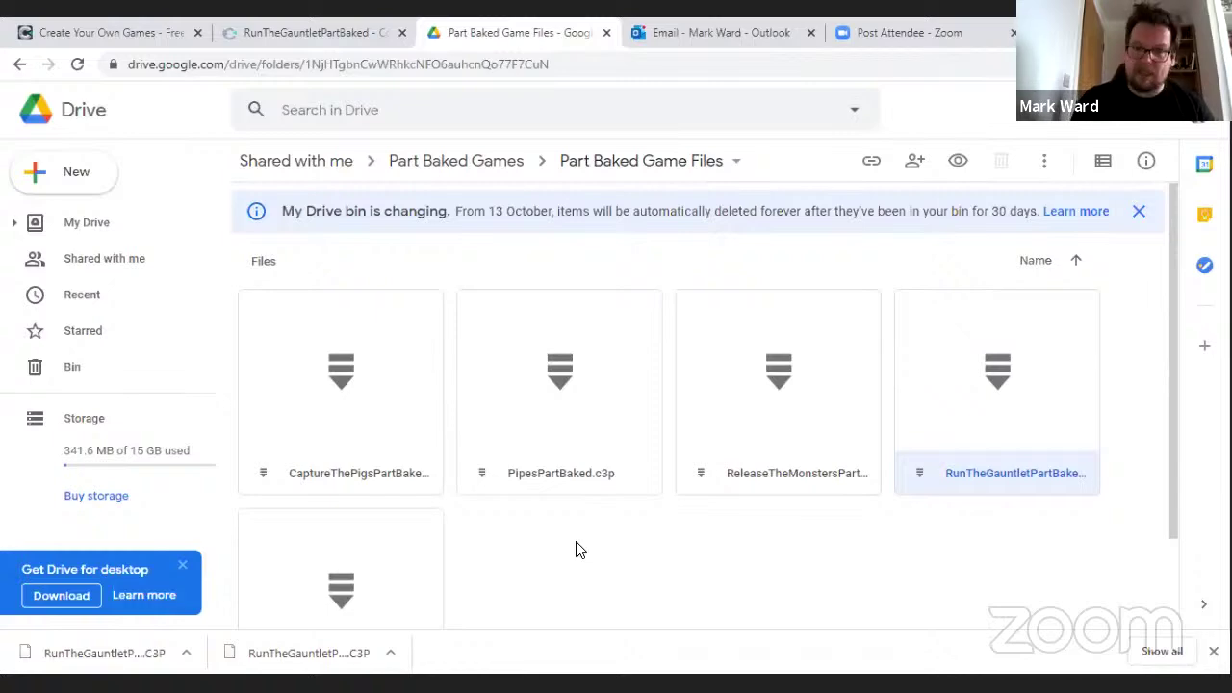
# - Launch another Construct 3 editor and bring up its project file selection, cancelling it and closing that editor tab
pyautogui.click(104, 32)
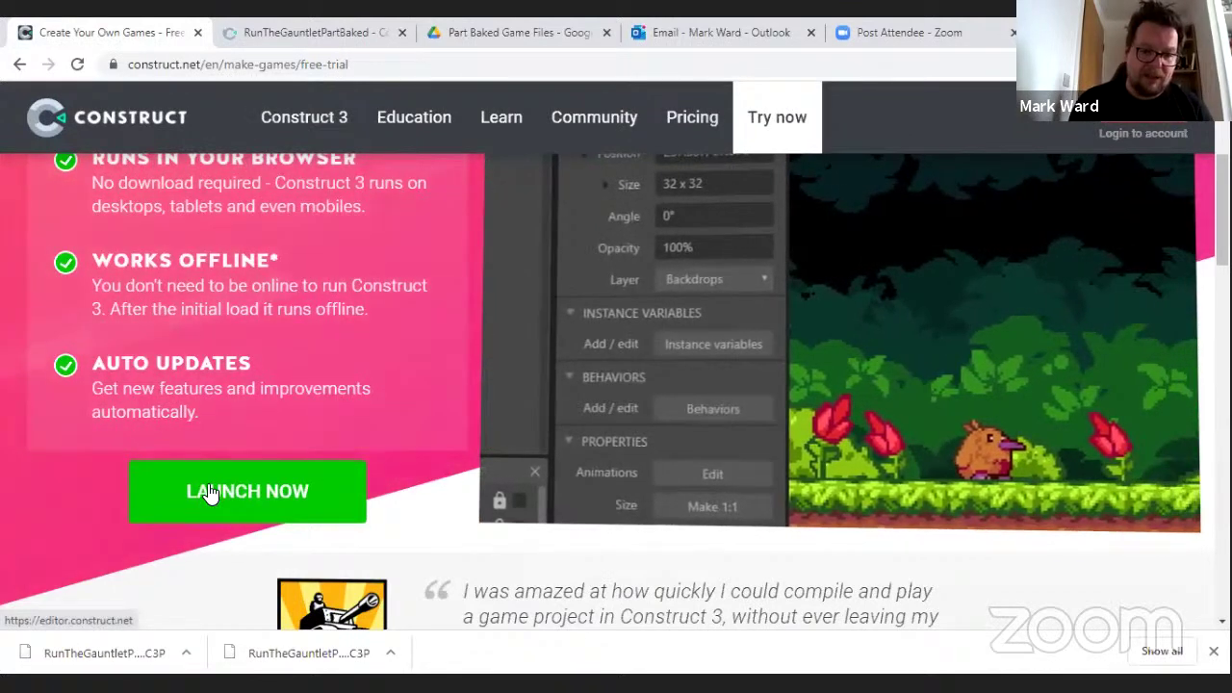
pyautogui.click(208, 493)
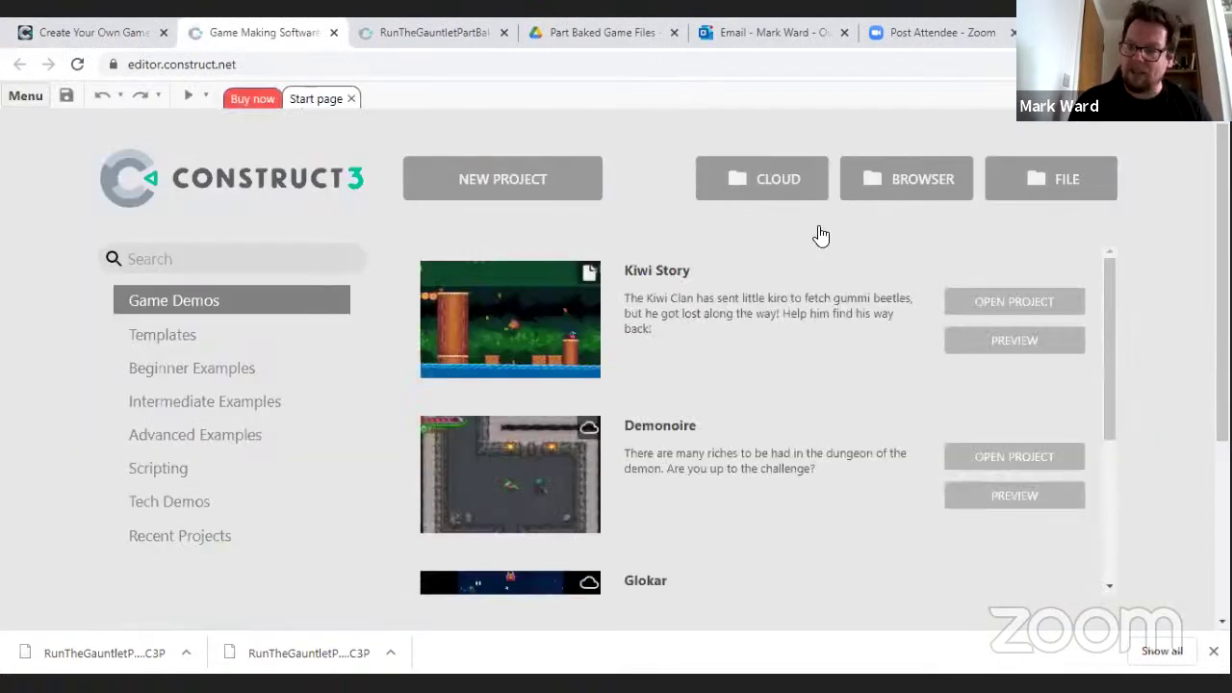
pyautogui.click(1032, 179)
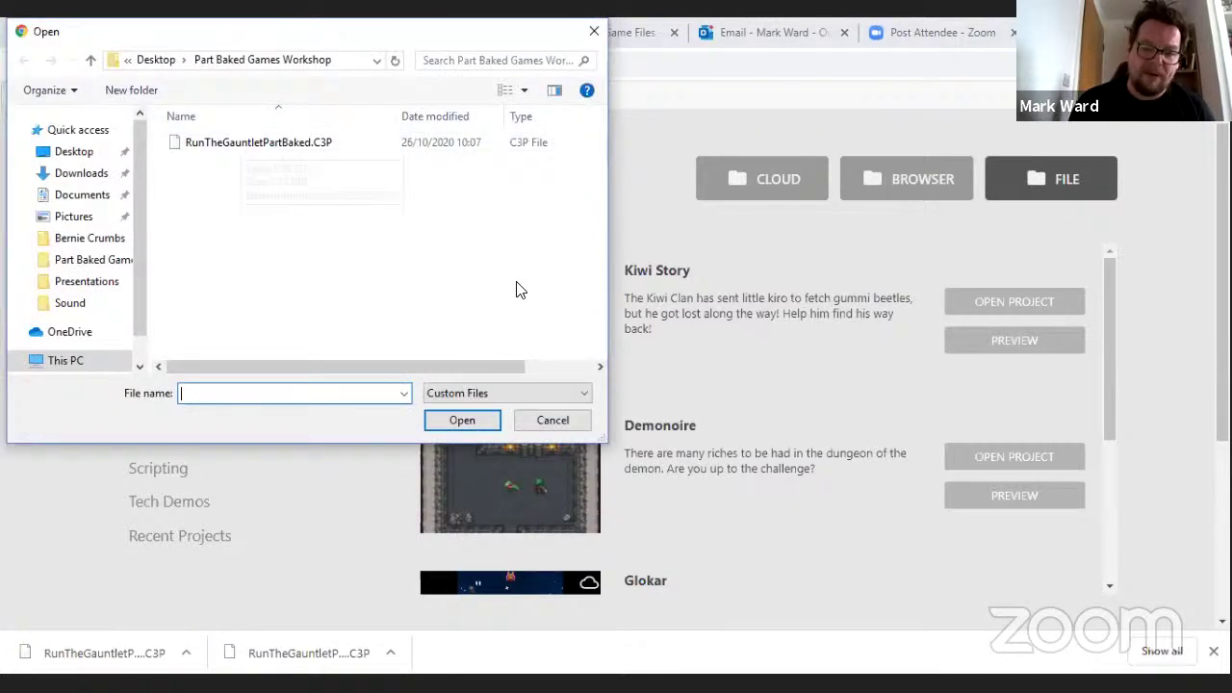
pyautogui.click(552, 425)
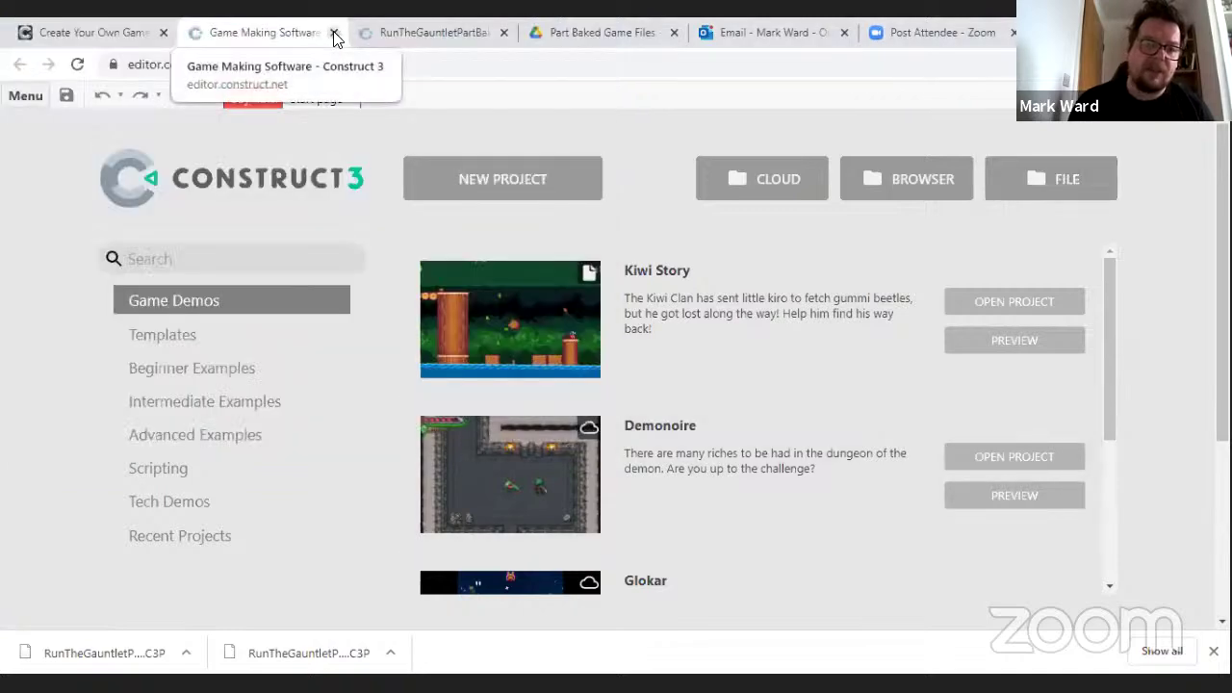
pyautogui.click(333, 32)
# - Return to the RunTheGauntletPartBaked project, show Layout 1 and inspect the Wall, MonkeyBall and Monster objects placed there
pyautogui.click(265, 33)
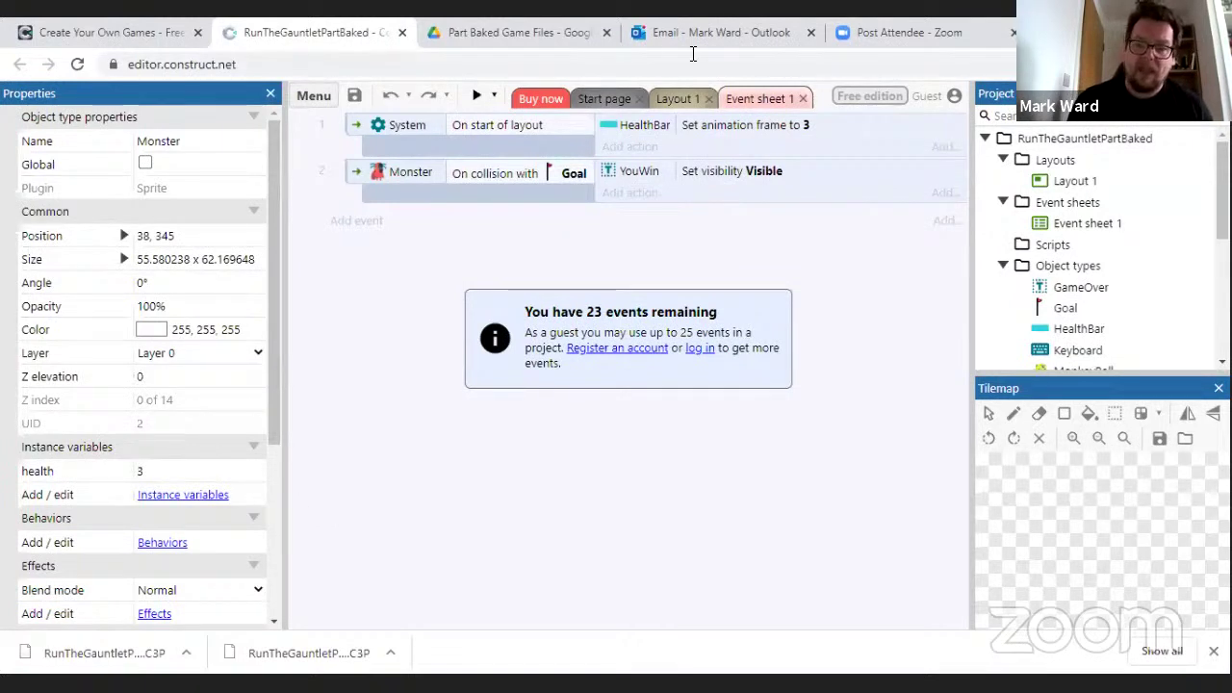
pyautogui.click(671, 101)
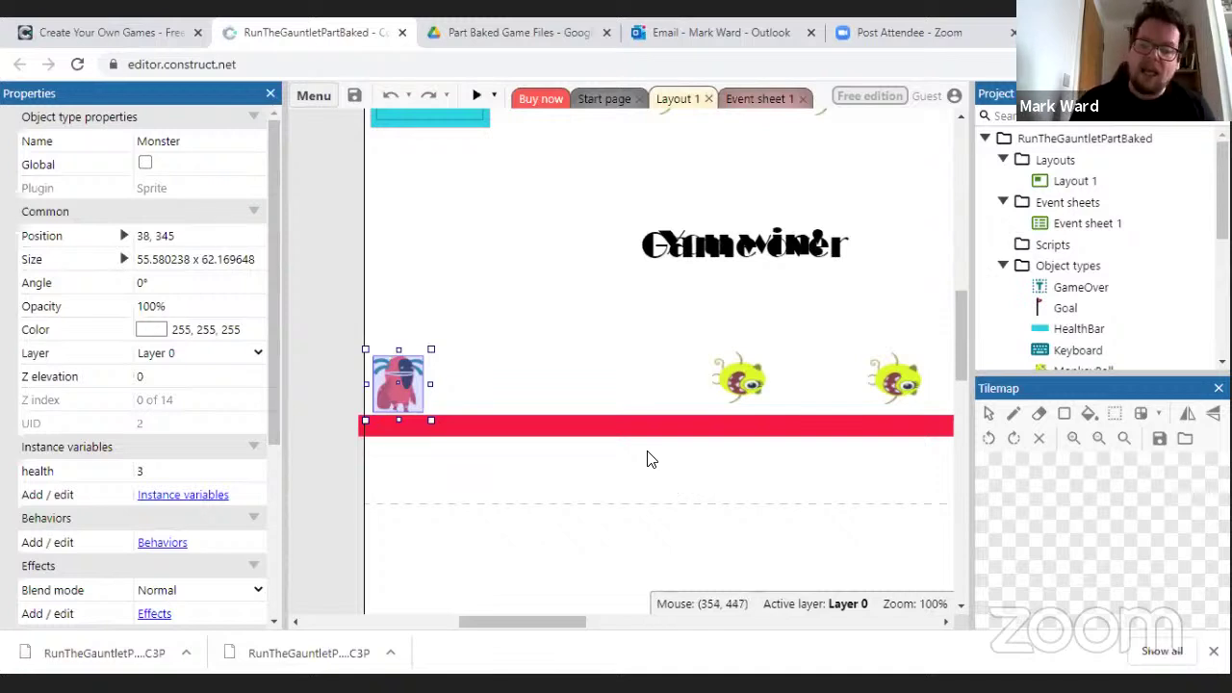
pyautogui.click(592, 431)
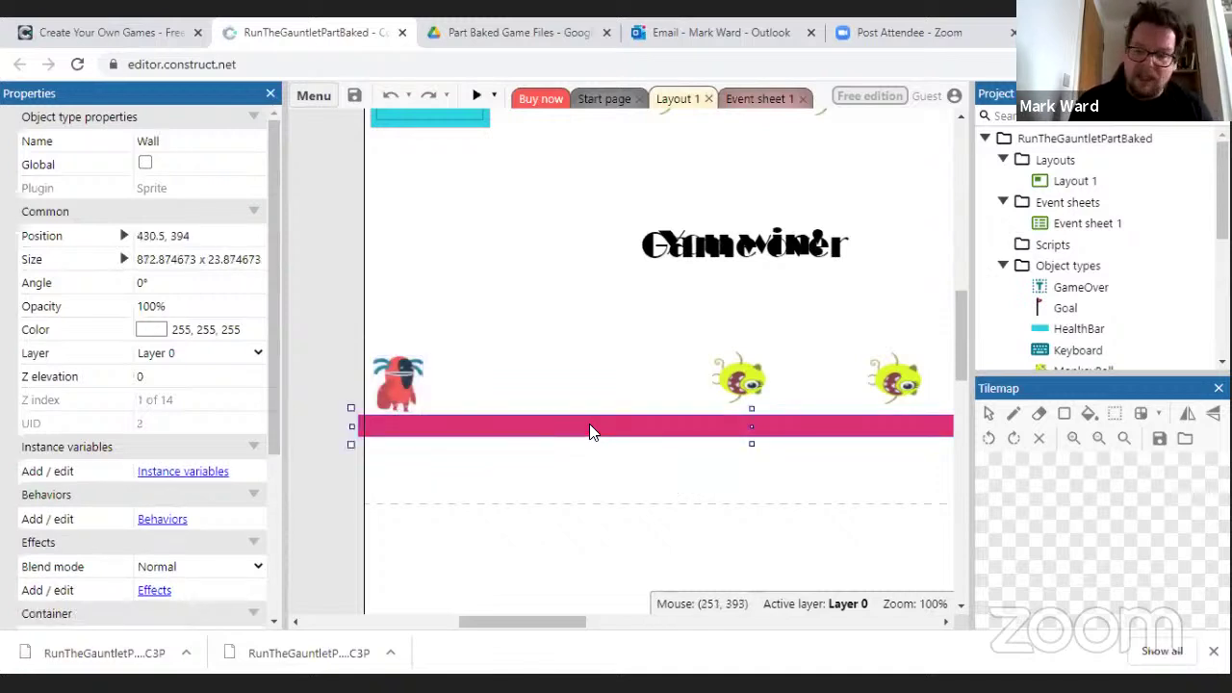
pyautogui.click(738, 378)
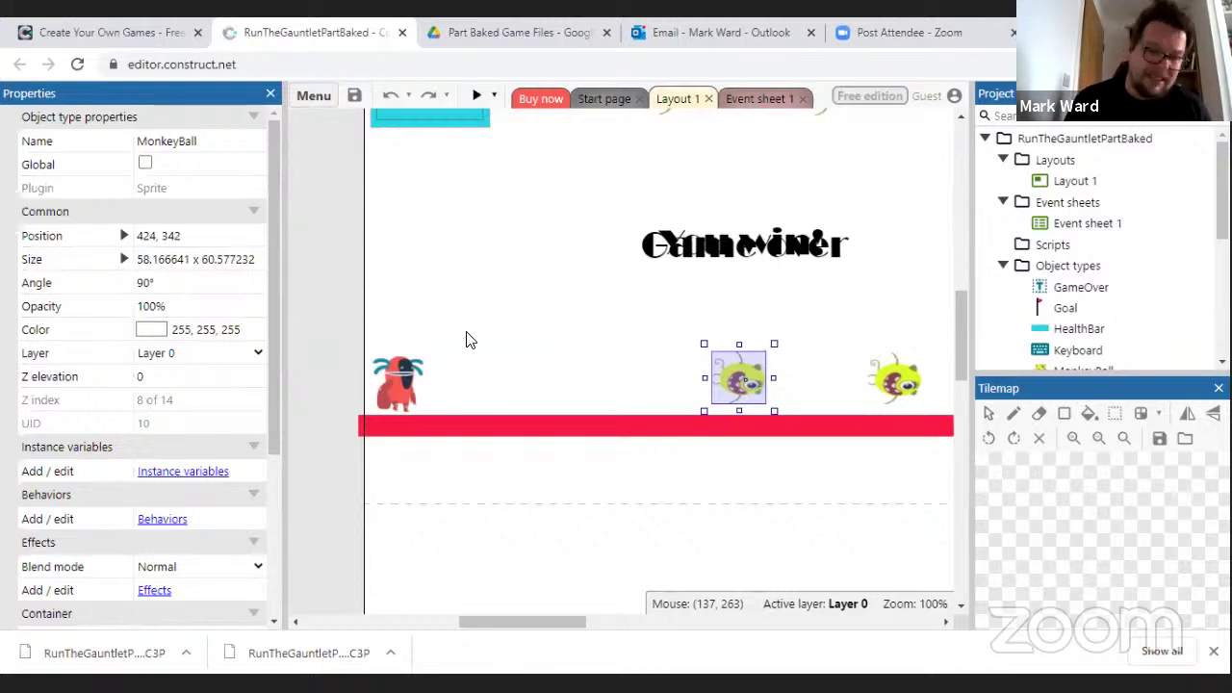
pyautogui.click(405, 379)
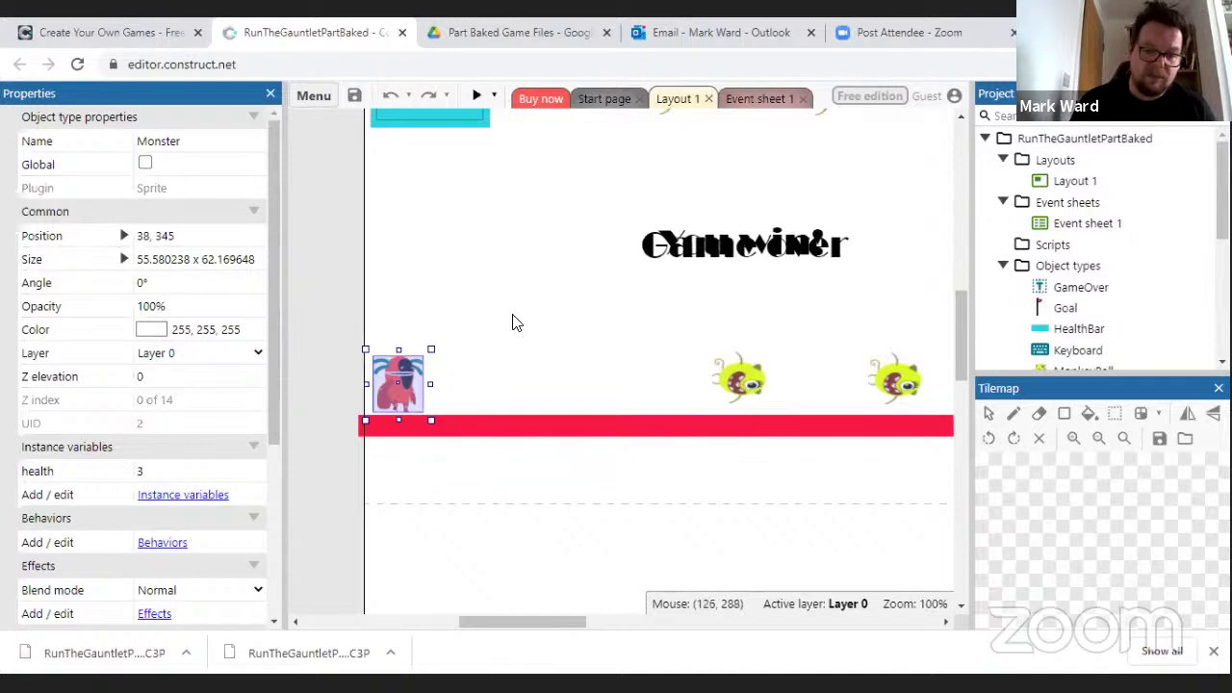
pyautogui.click(752, 390)
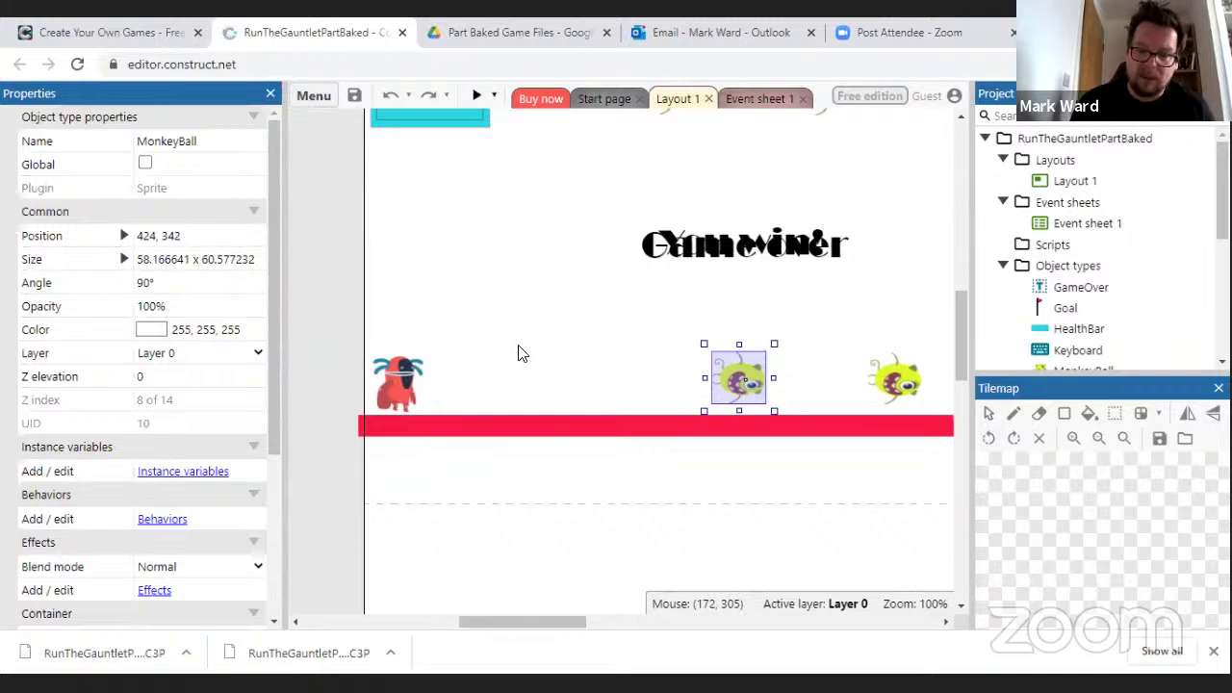
# - Select the Monster and MonkeyBall object types in the project tree to examine their properties and instances in the layout
pyautogui.scroll(1, 1108, 241)
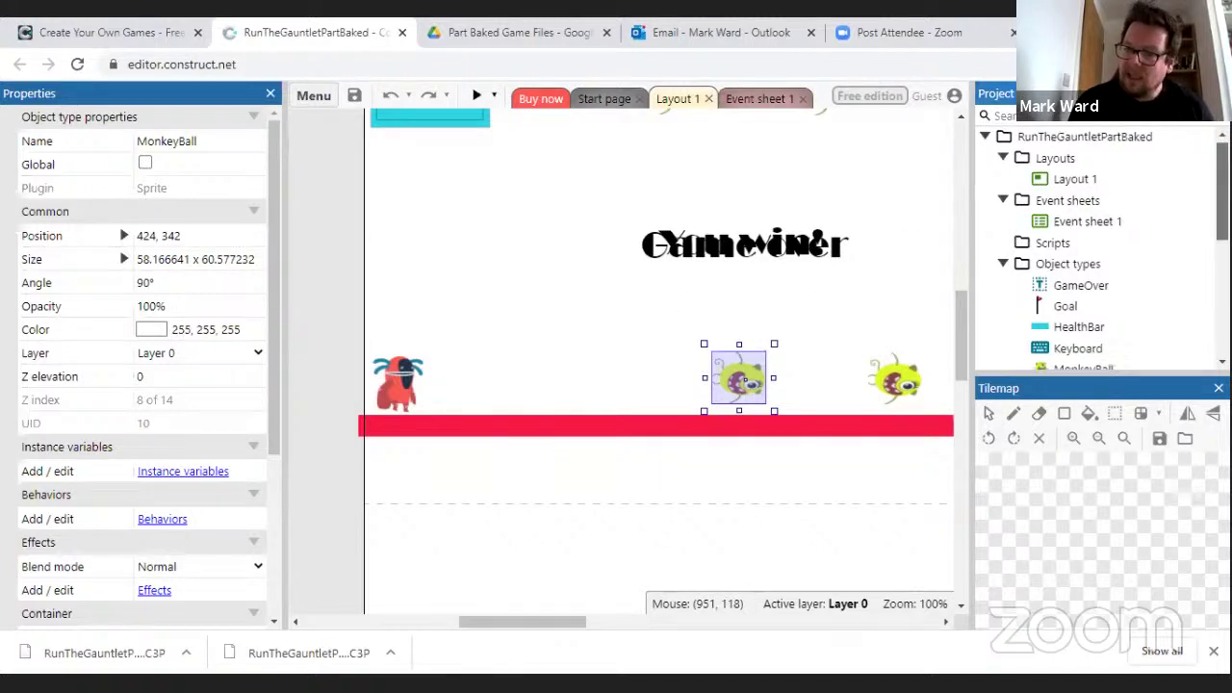
pyautogui.scroll(-5, 1107, 241)
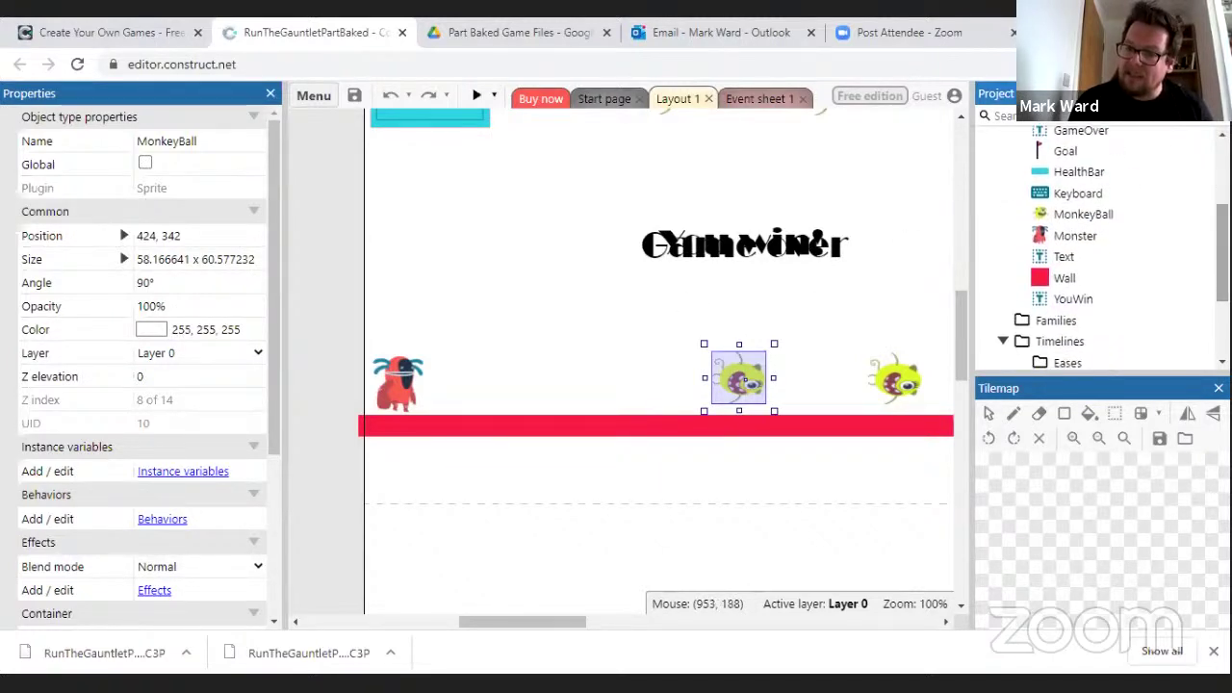
pyautogui.click(1091, 239)
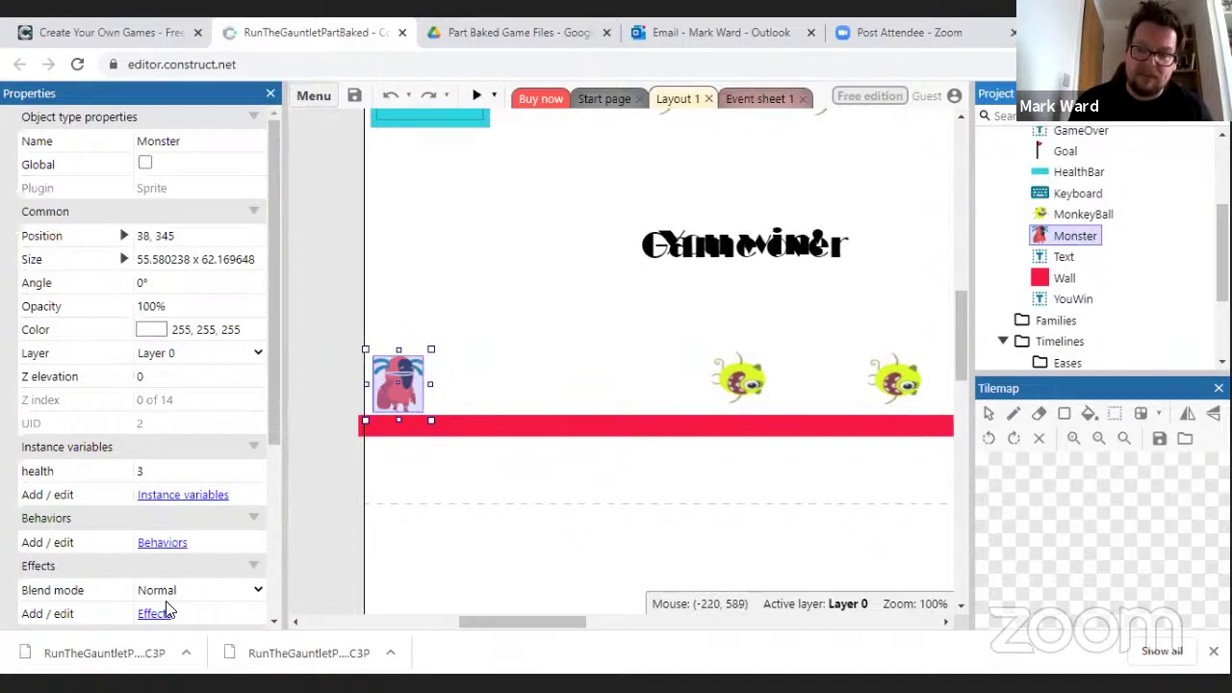
pyautogui.click(1098, 215)
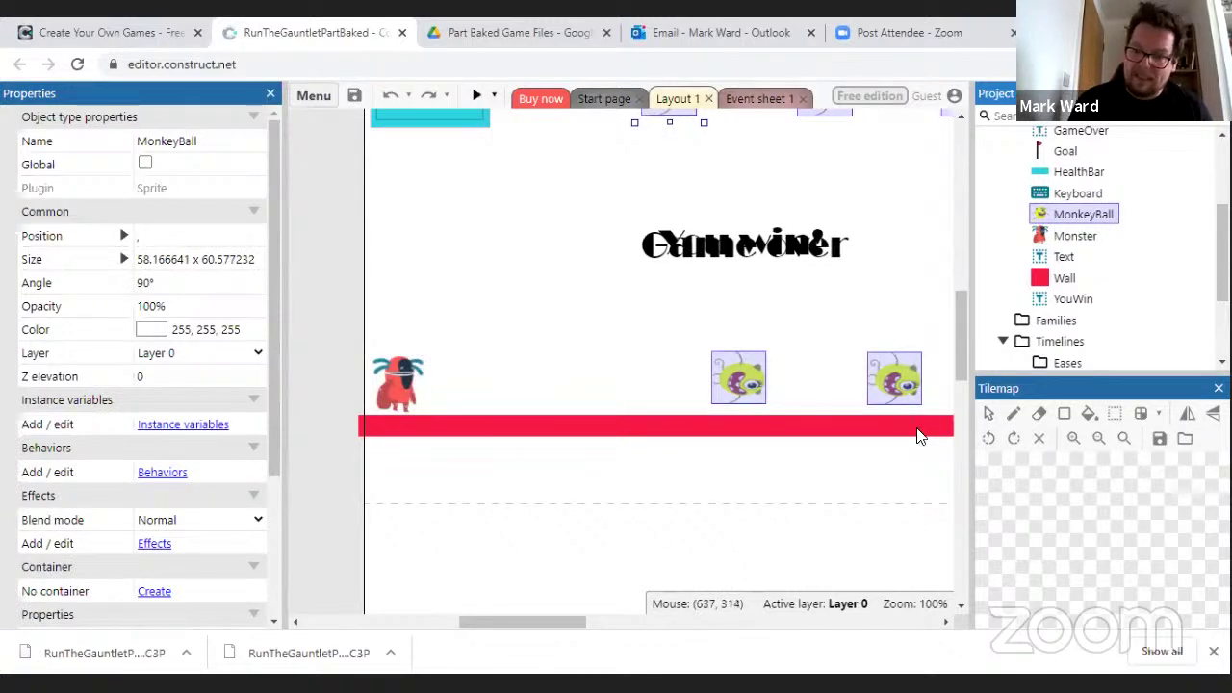
pyautogui.moveTo(963, 356)
pyautogui.mouseDown()
pyautogui.moveTo(966, 295)
pyautogui.moveTo(961, 343)
pyautogui.mouseUp()
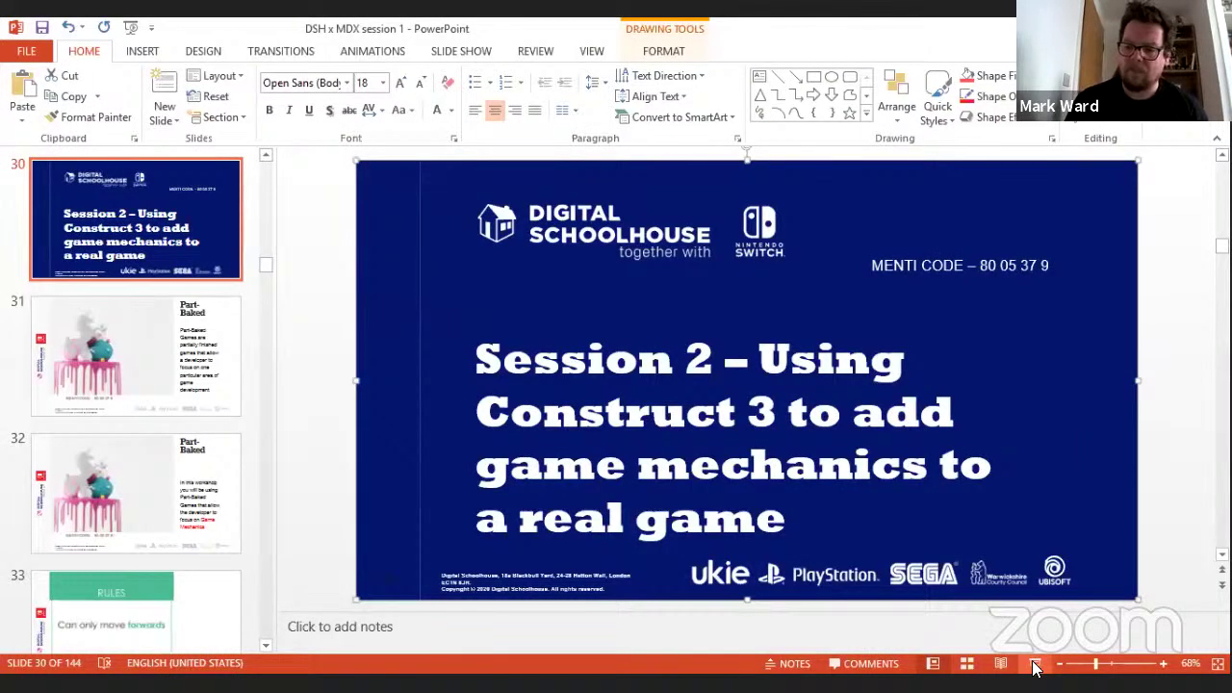
# - In the PowerPoint deck, start the slide show from the Session 2 title slide and advance to the second Part-Baked slide
pyautogui.click(1036, 665)
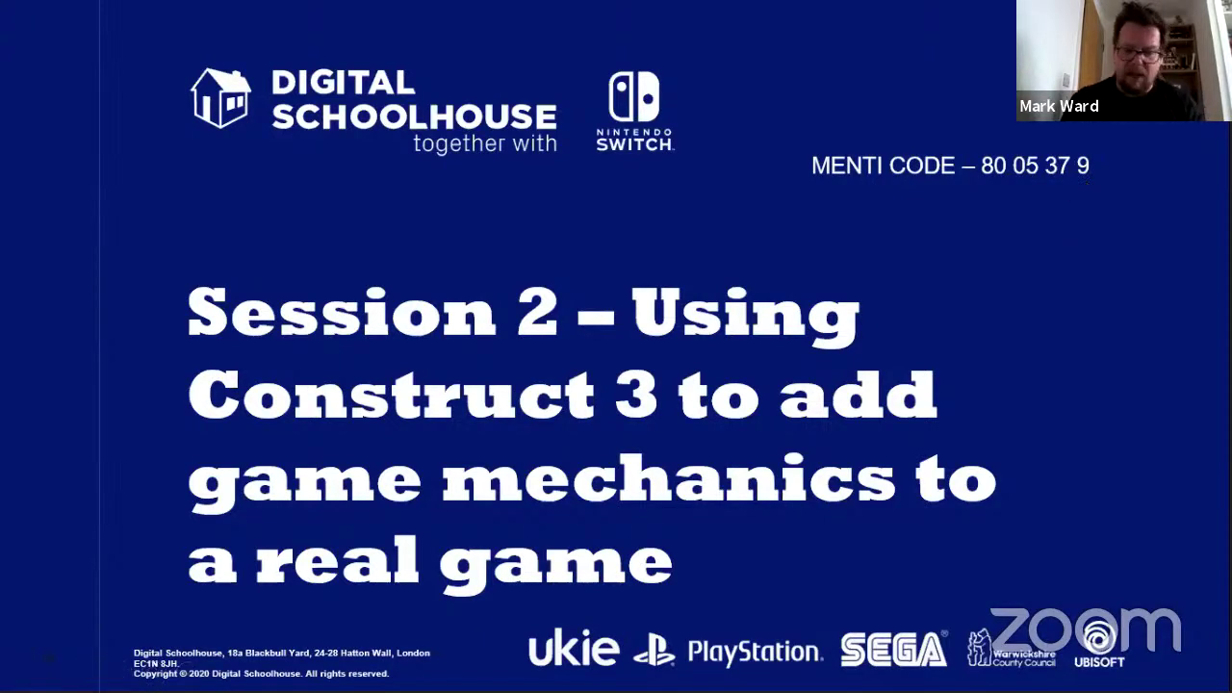
pyautogui.press('Right')
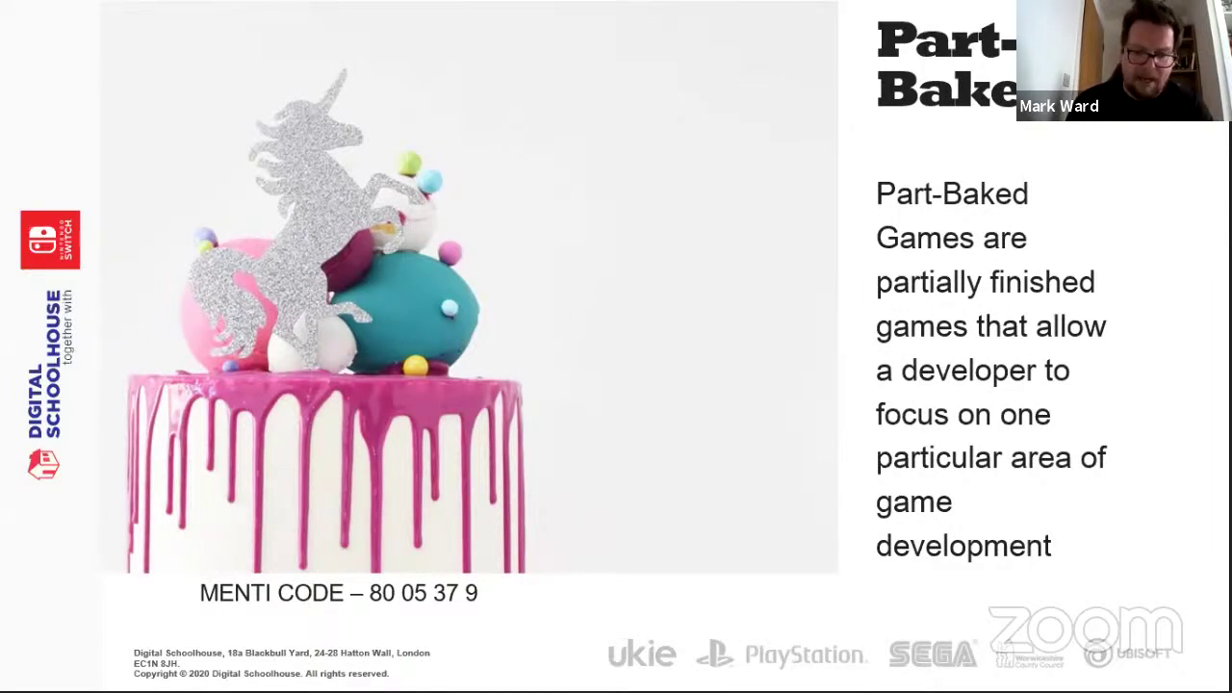
pyautogui.press('Right')
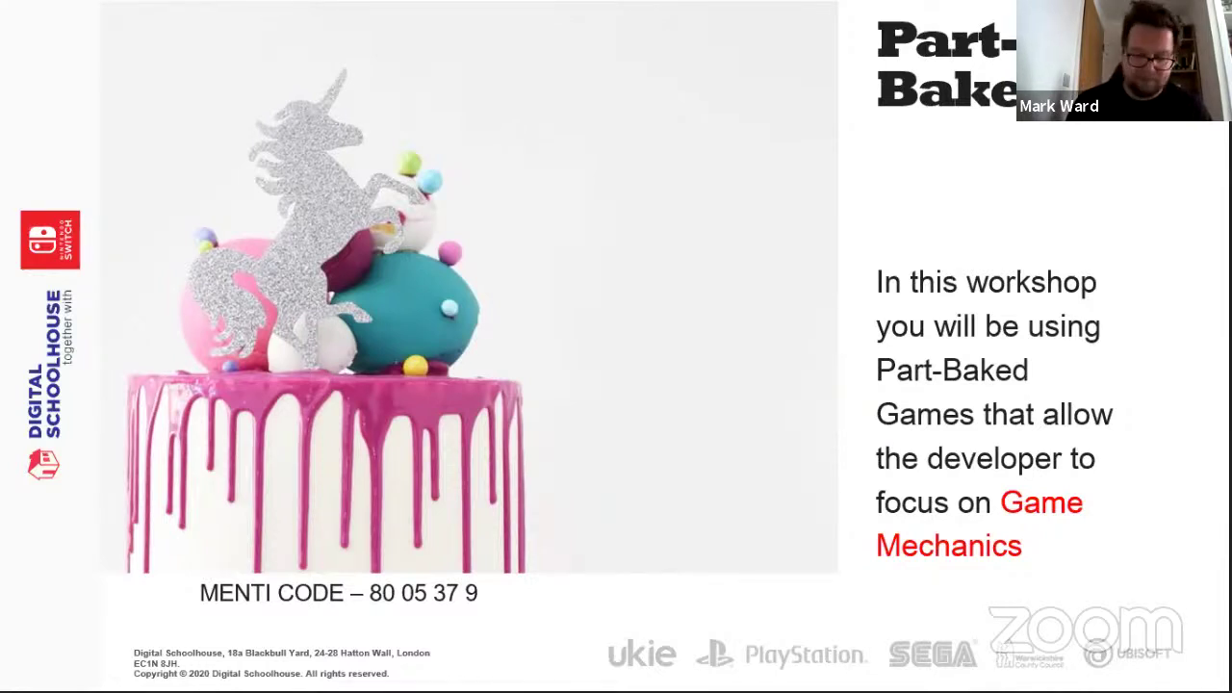
# - Advance the slide show to the Rules slide, switch to Construct 3 and preview the RunTheGauntletPartBaked game
pyautogui.press('Right')
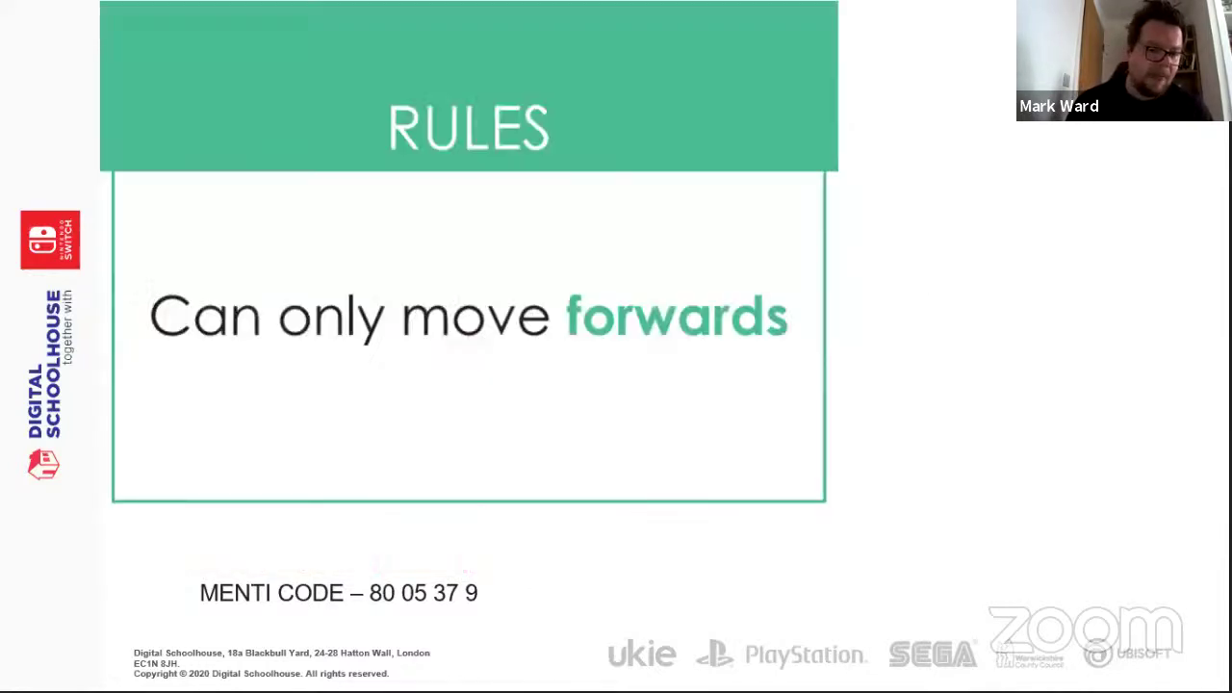
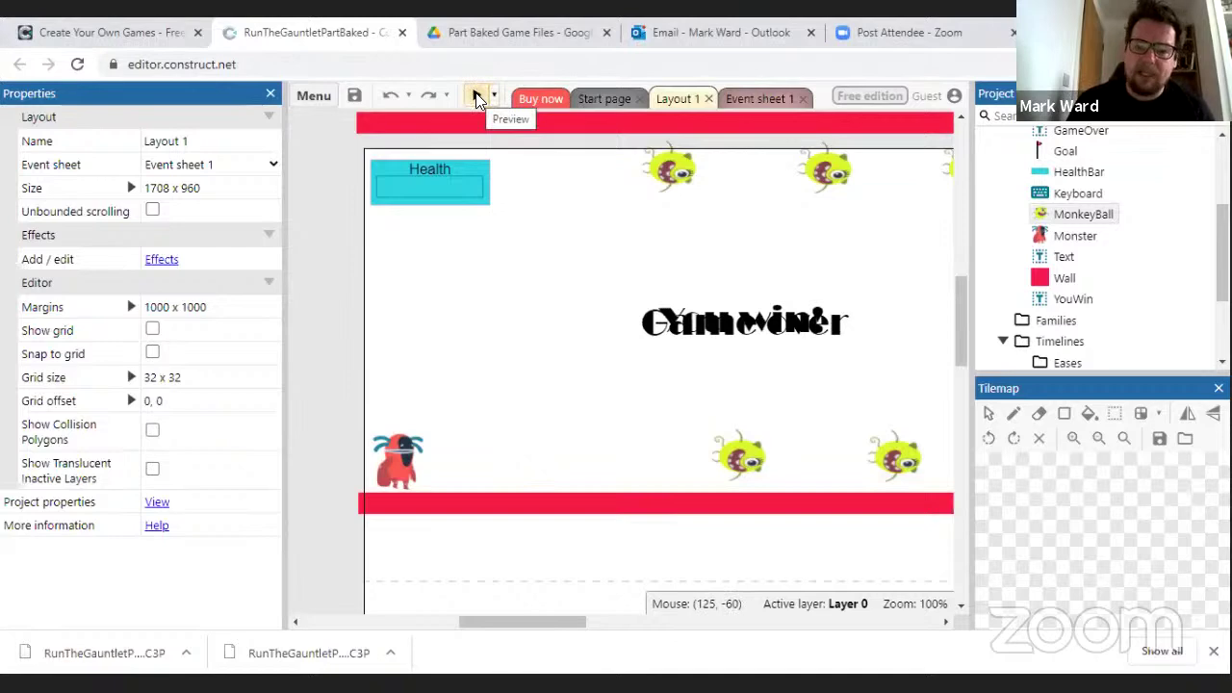
pyautogui.click(478, 100)
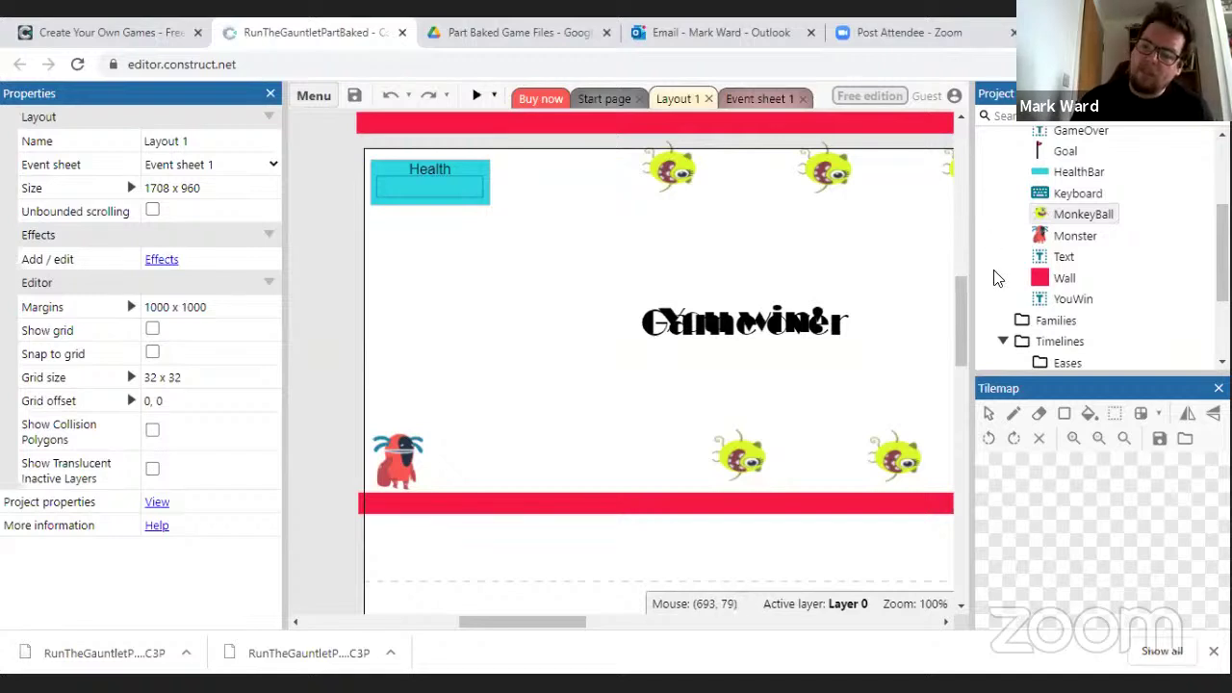
# - Add the Platform movement behavior to the Monster object and close its behaviors dialog
pyautogui.click(1075, 238)
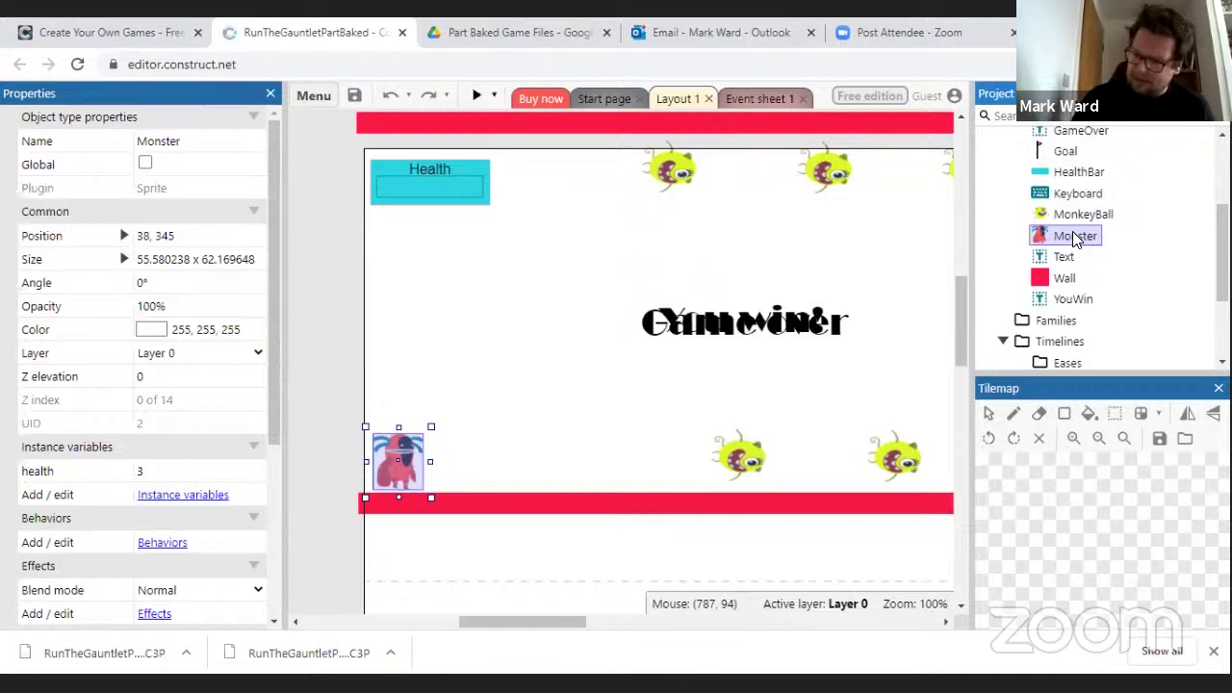
pyautogui.rightClick(1076, 240)
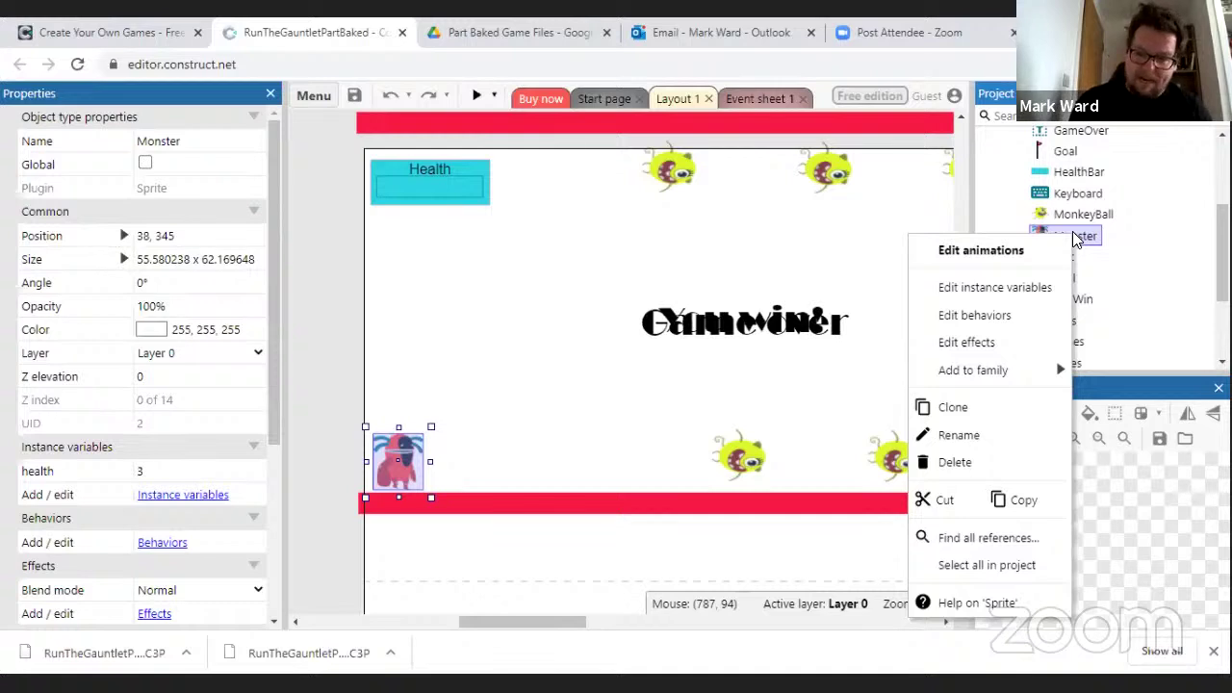
pyautogui.click(1027, 316)
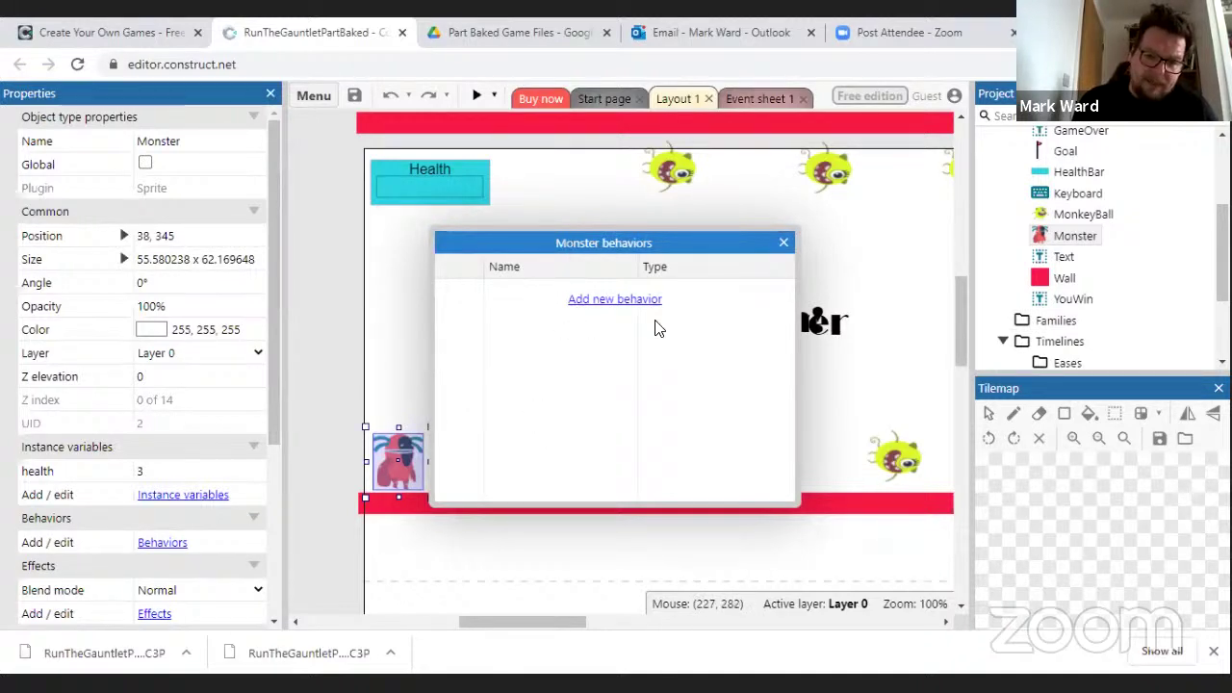
pyautogui.click(605, 303)
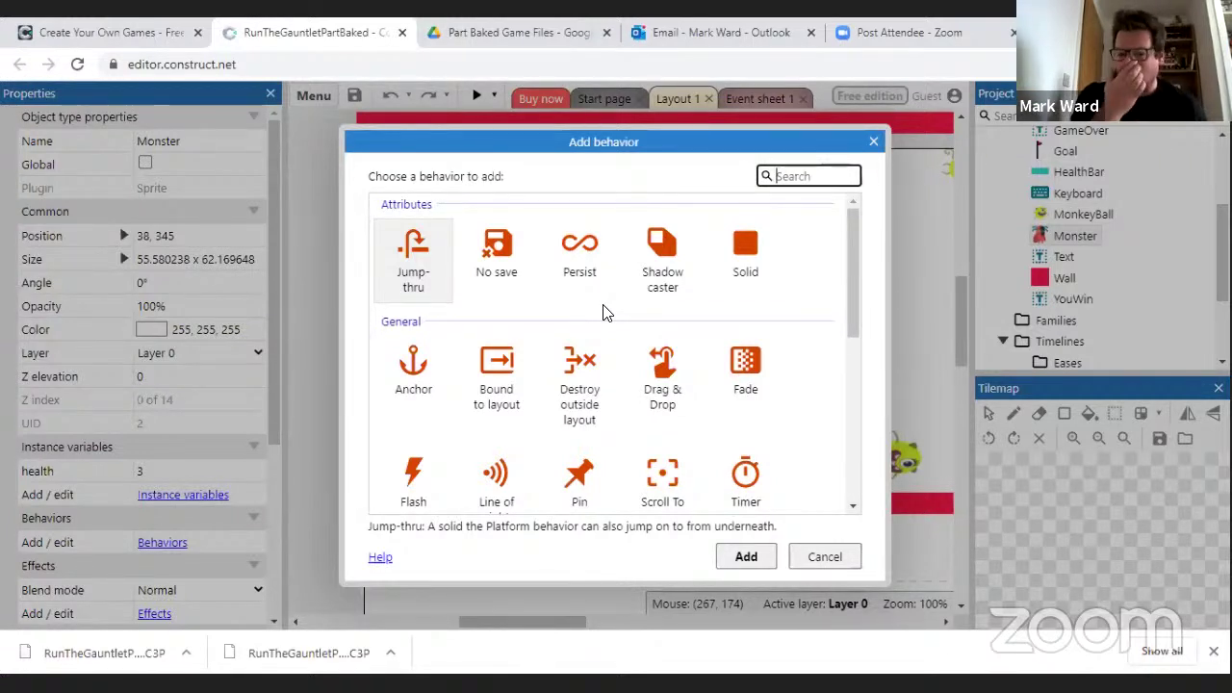
pyautogui.moveTo(851, 293); pyautogui.dragTo(853, 441)
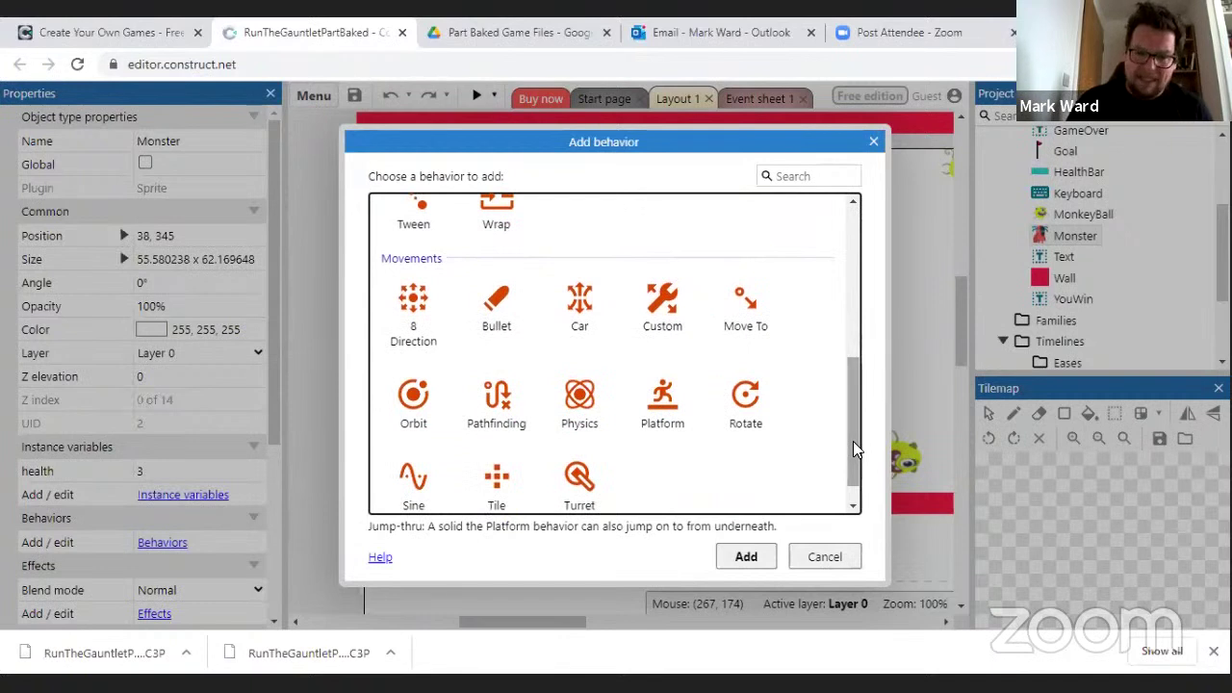
pyautogui.click(655, 402)
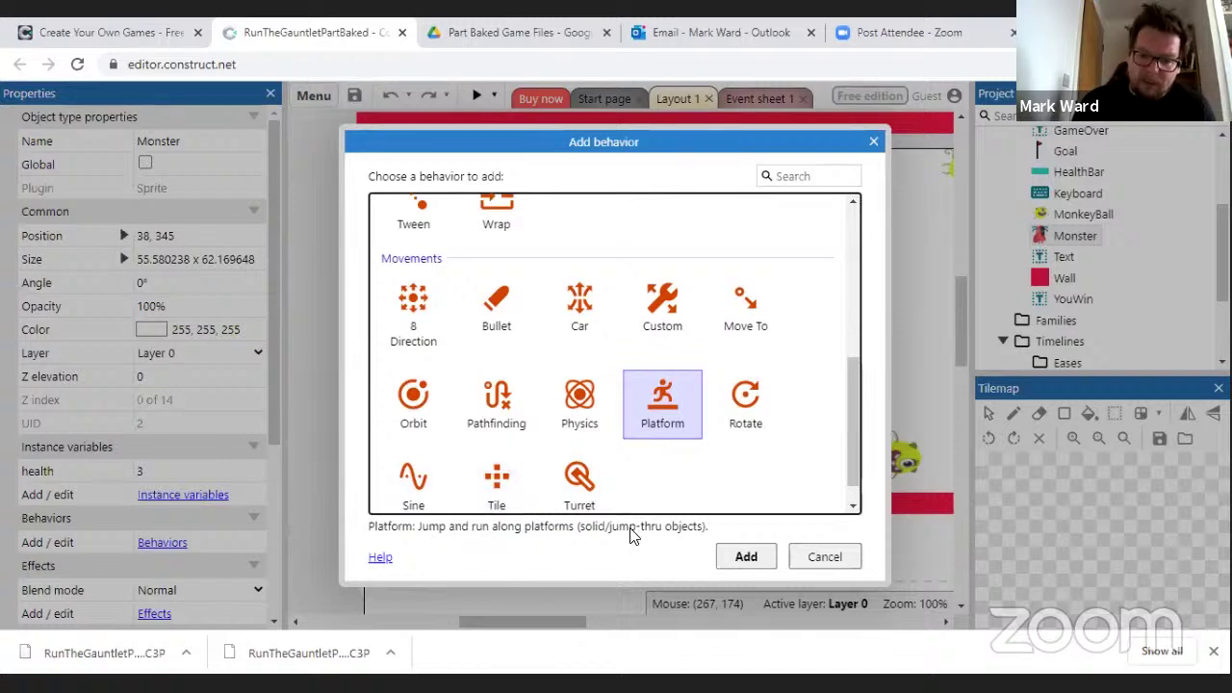
pyautogui.click(746, 556)
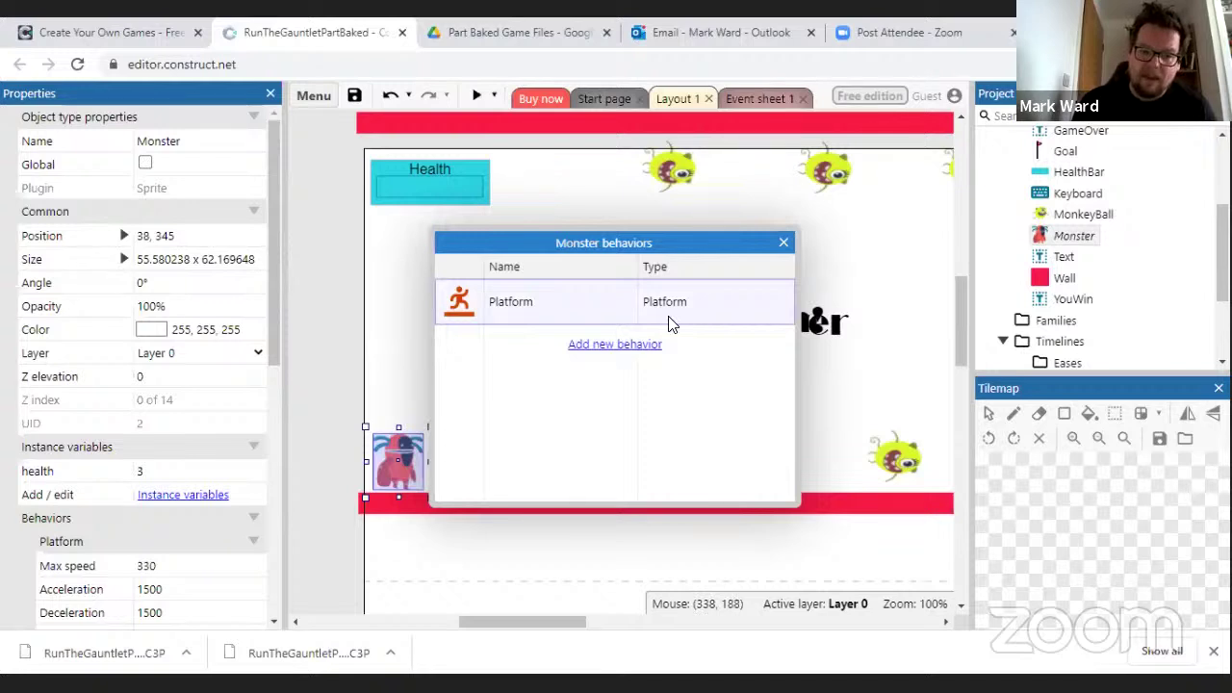
pyautogui.click(784, 243)
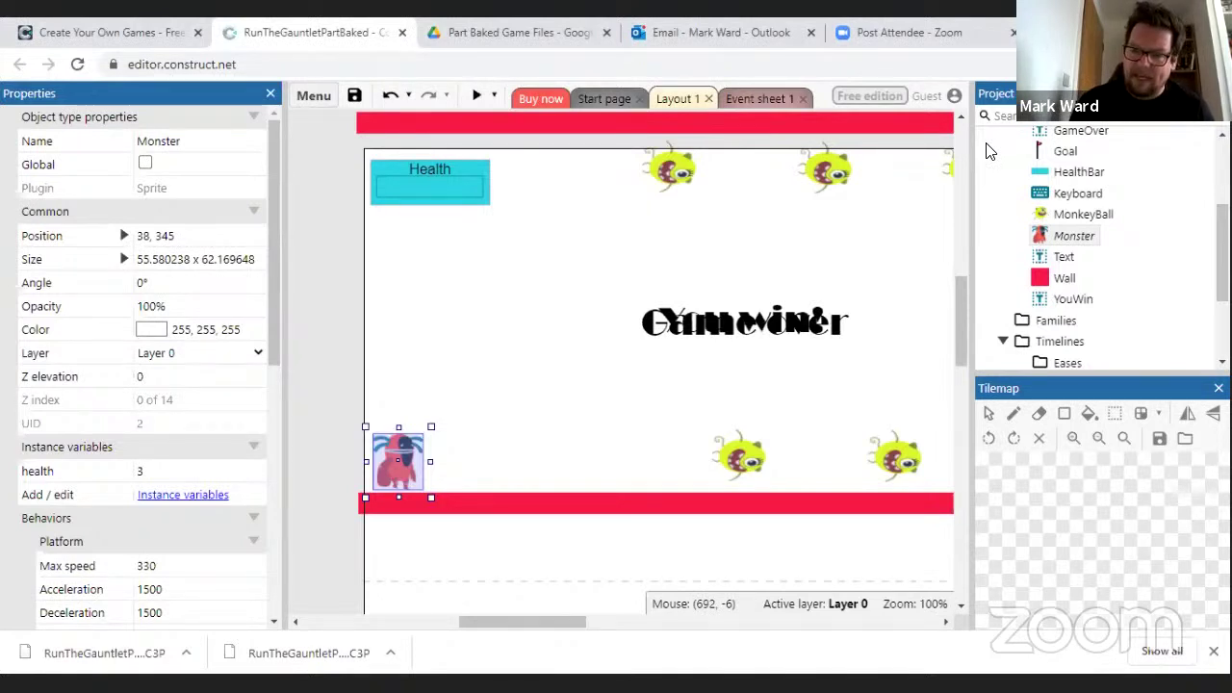
# - Walk through choosing the Platform behavior for the Monster again, cancelling without adding a second one
pyautogui.rightClick(1075, 237)
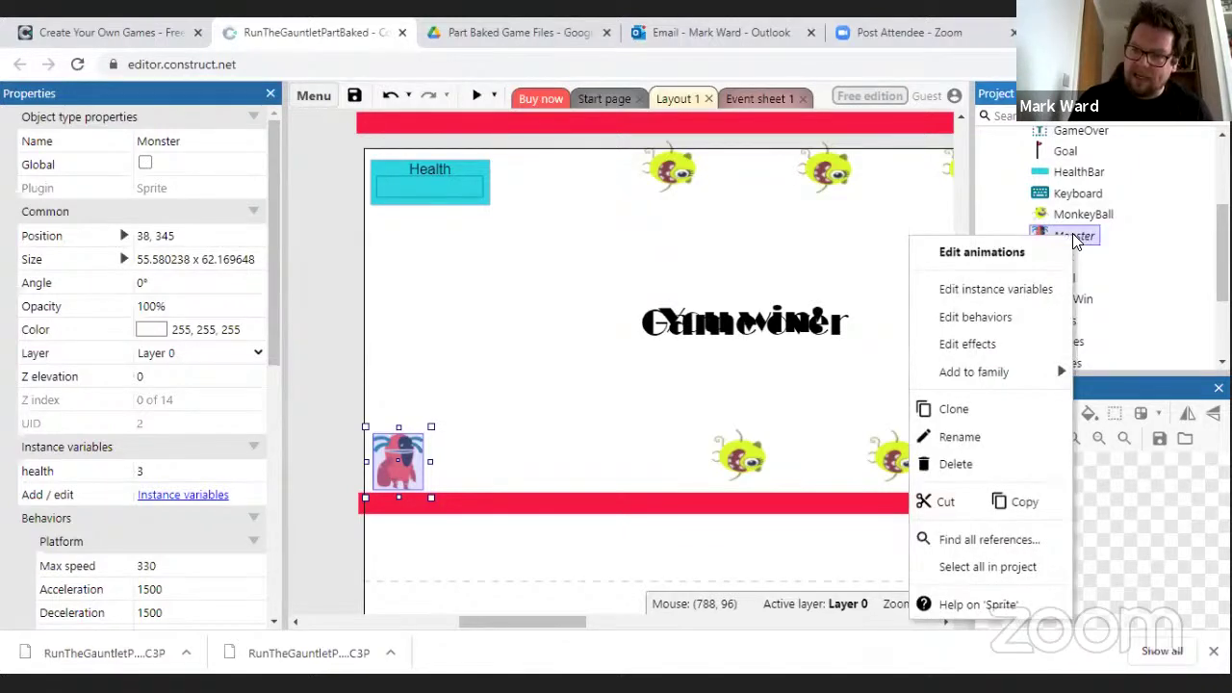
pyautogui.click(1038, 321)
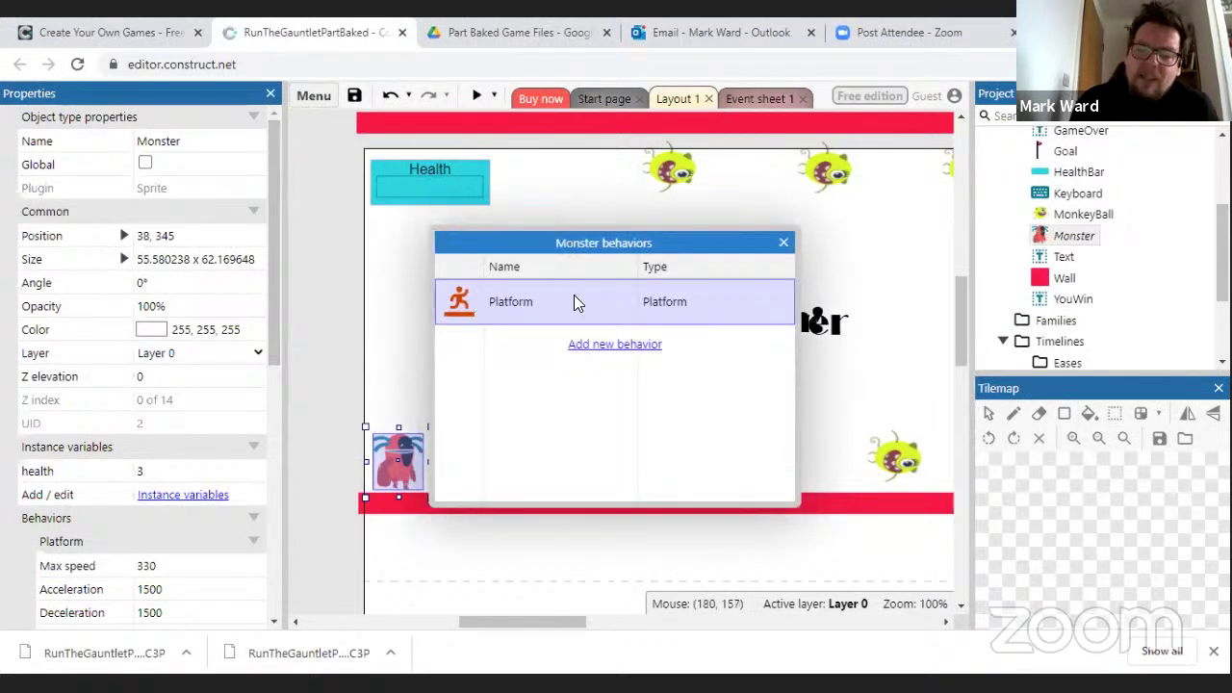
pyautogui.click(621, 349)
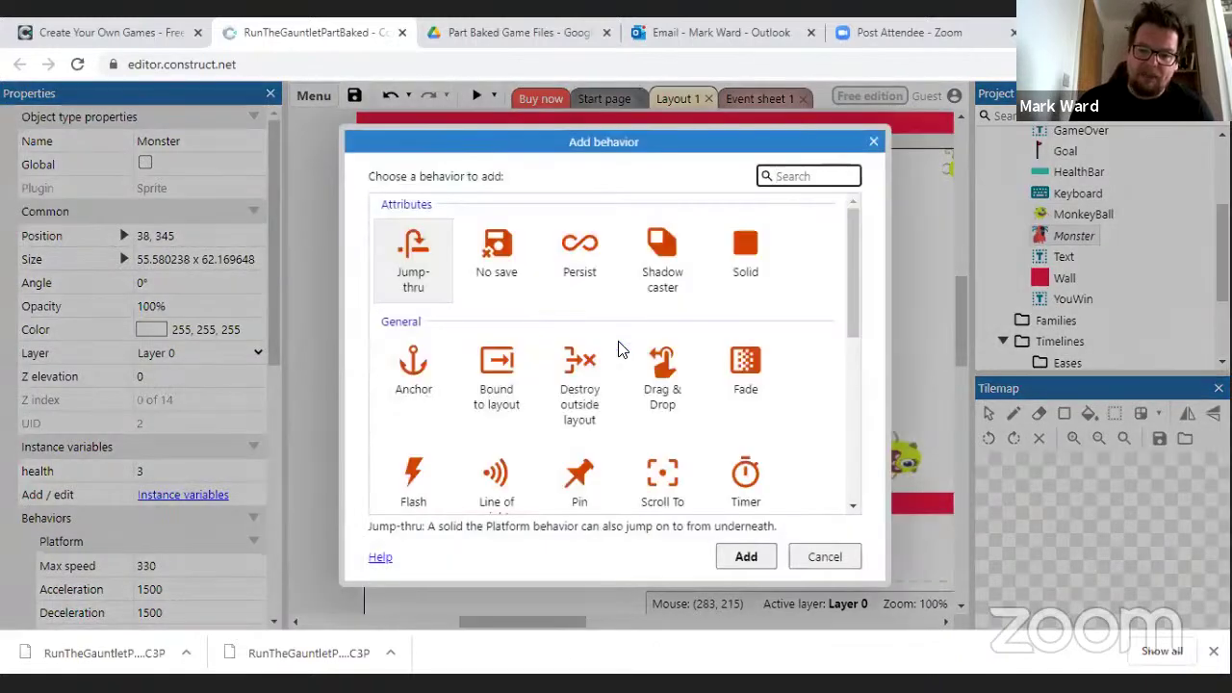
pyautogui.moveTo(851, 300); pyautogui.dragTo(848, 458)
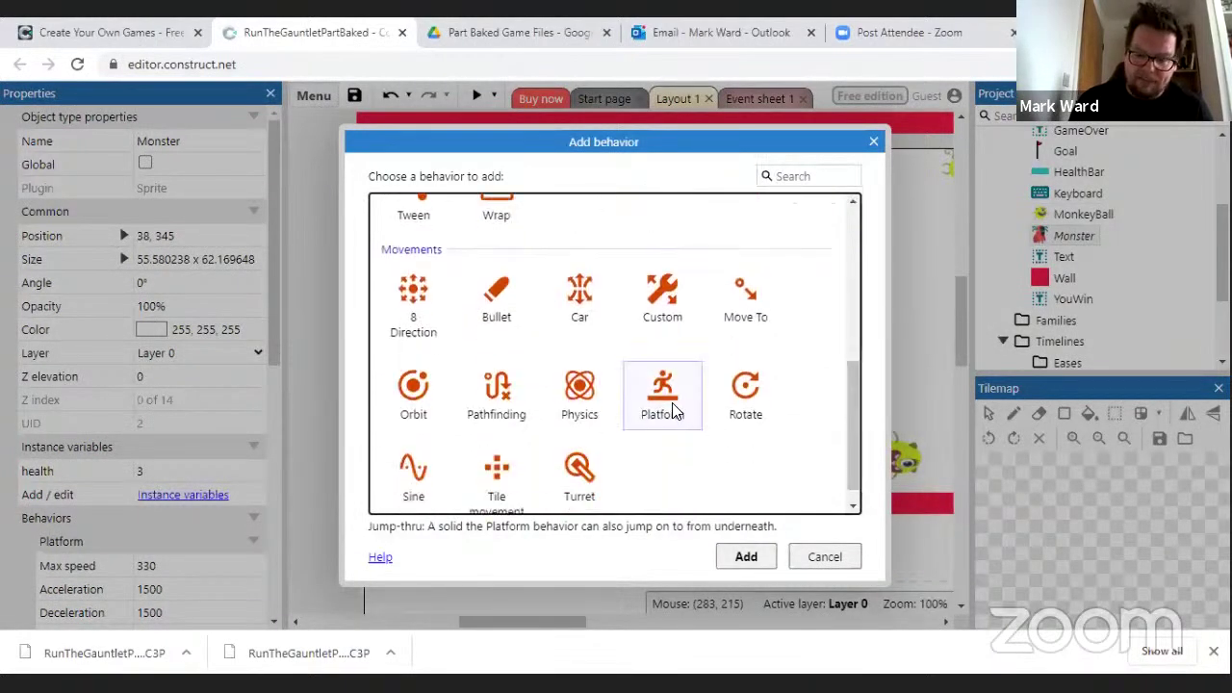
pyautogui.click(672, 402)
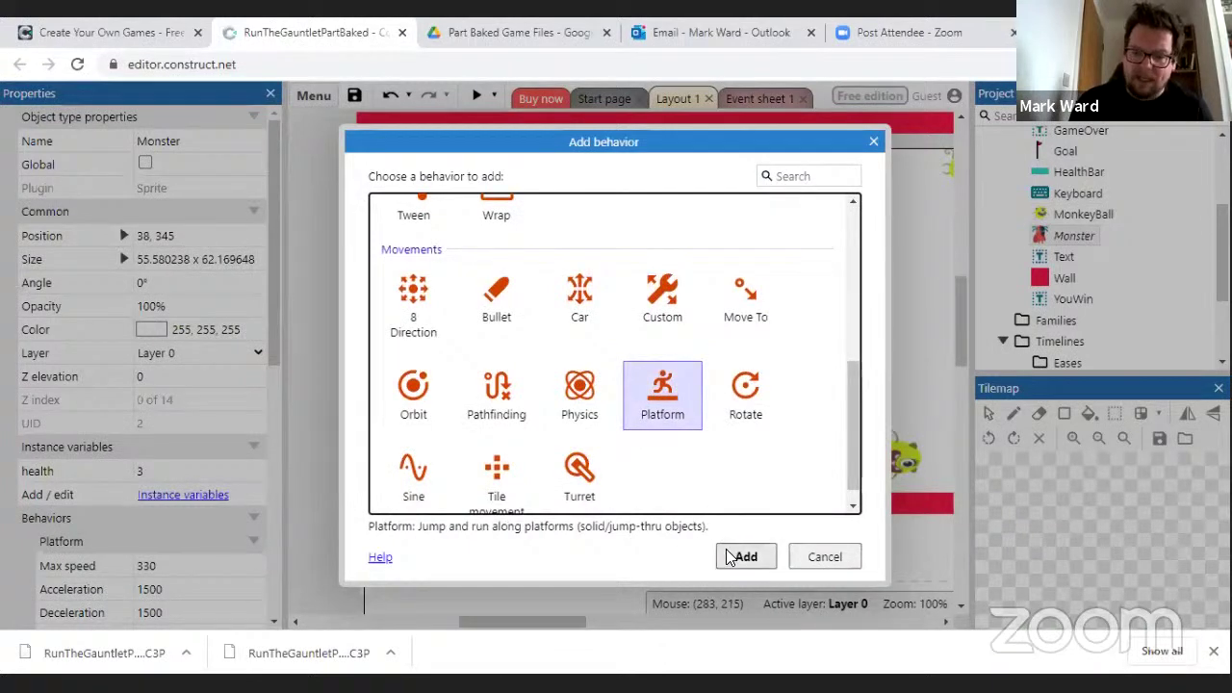
pyautogui.click(799, 558)
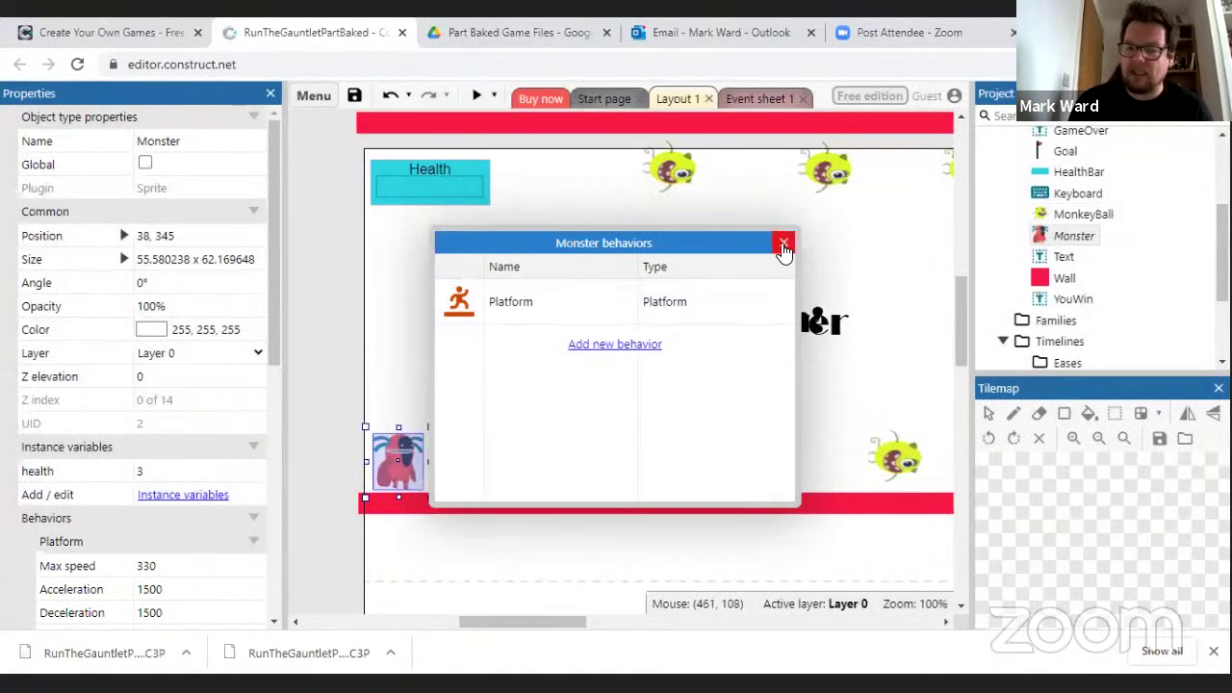
pyautogui.click(785, 245)
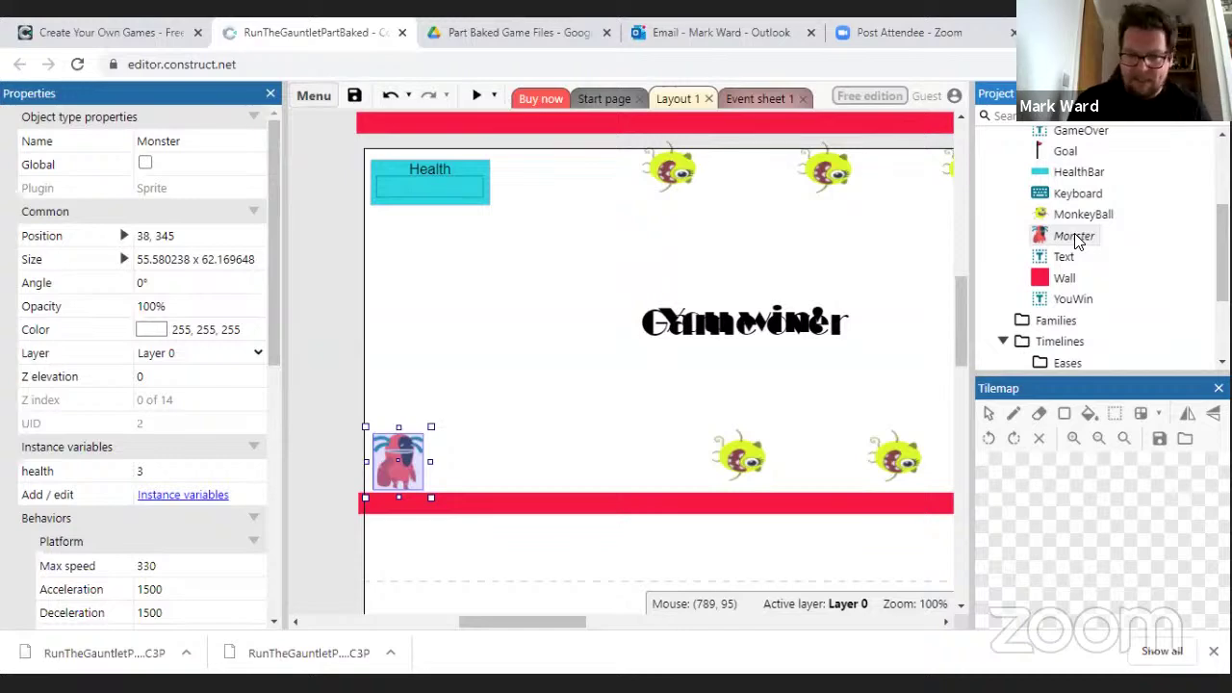
# - Preview the game with the moving Monster and add the Solid attribute behavior to the Wall object
pyautogui.click(475, 95)
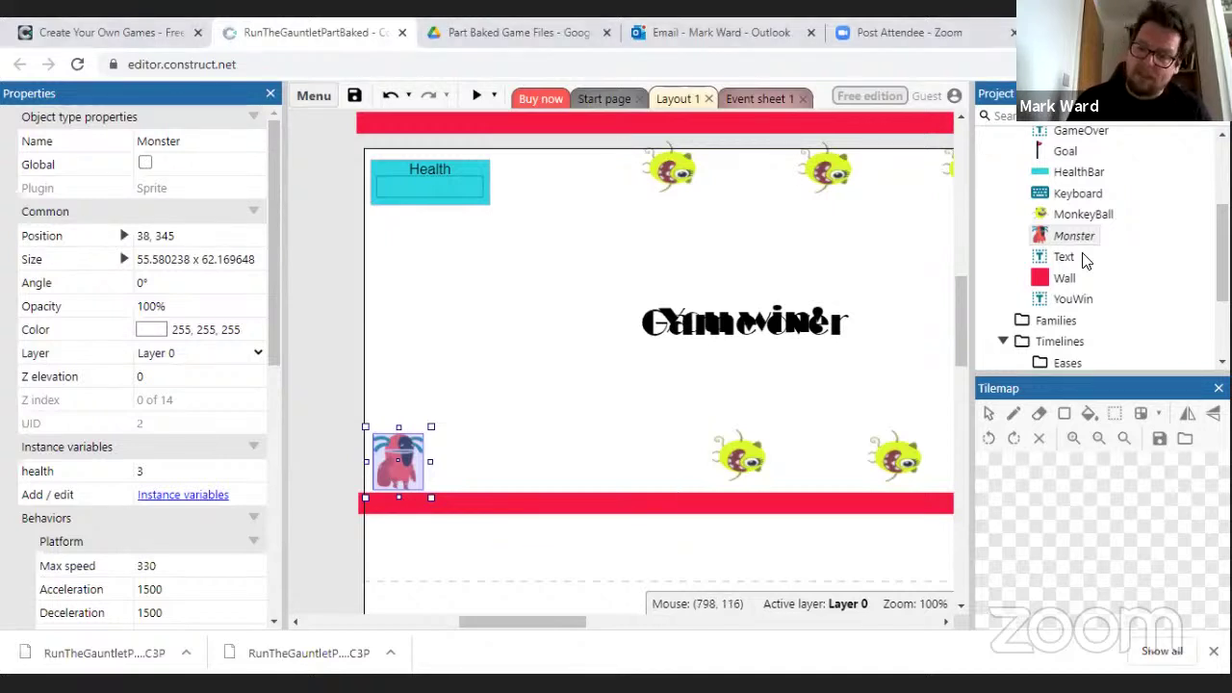
pyautogui.click(1063, 279)
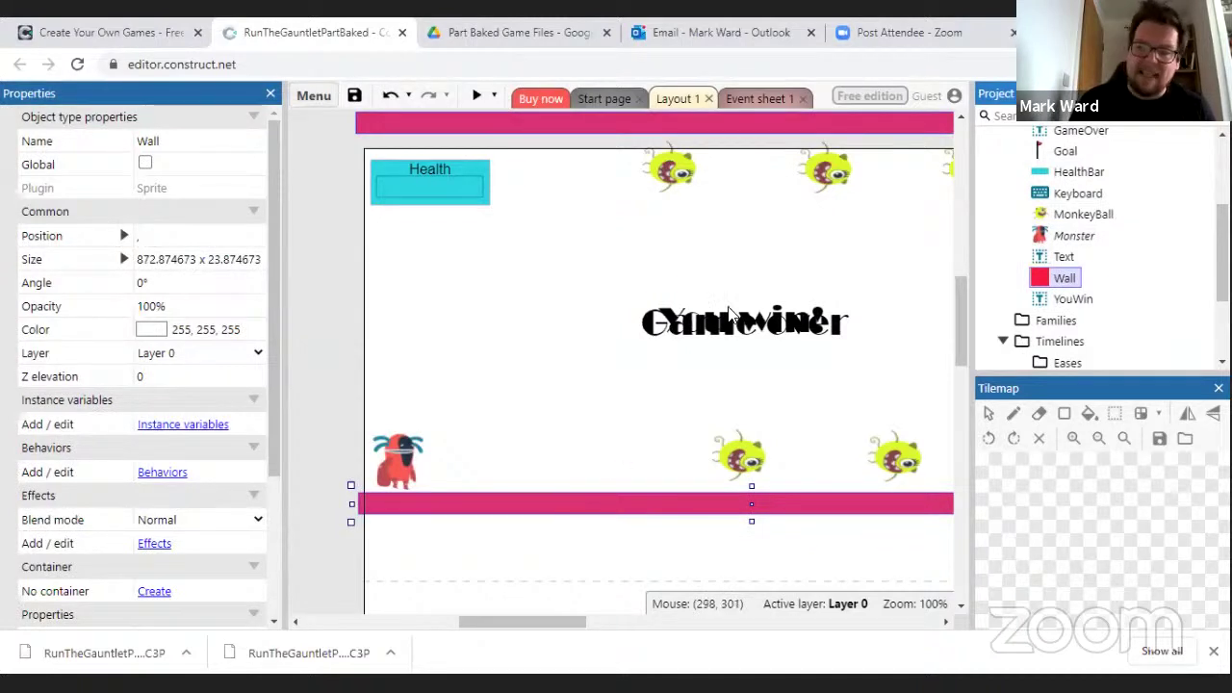
pyautogui.rightClick(1063, 278)
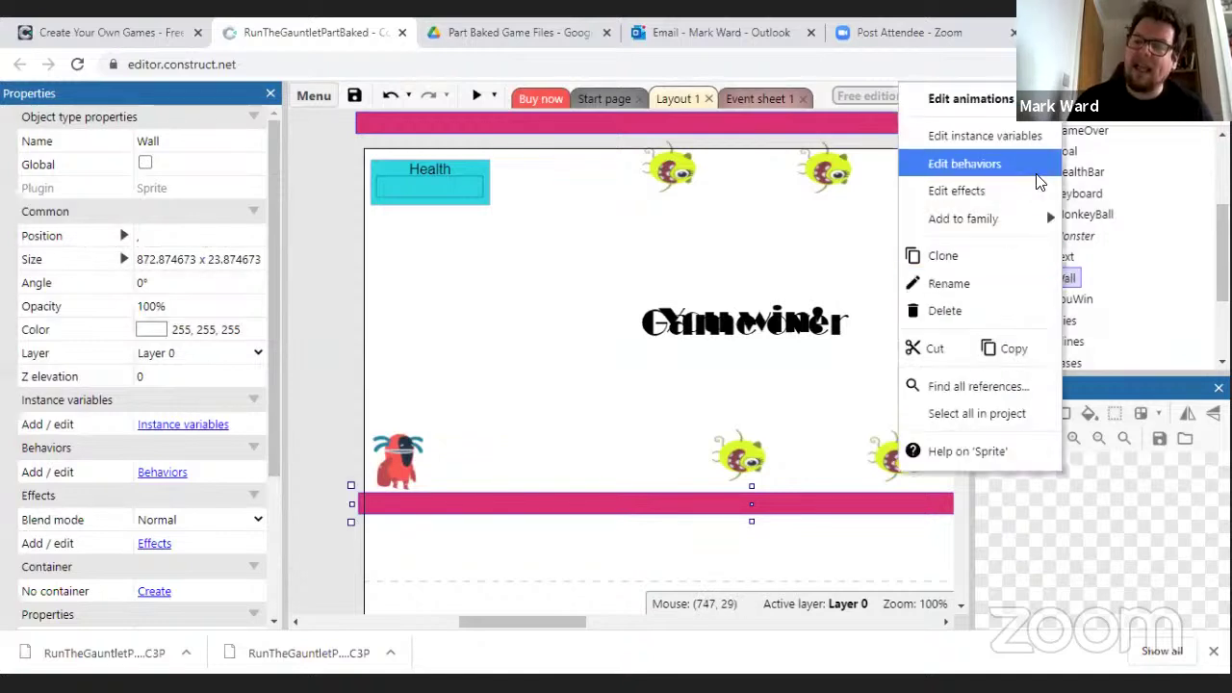
pyautogui.click(1035, 164)
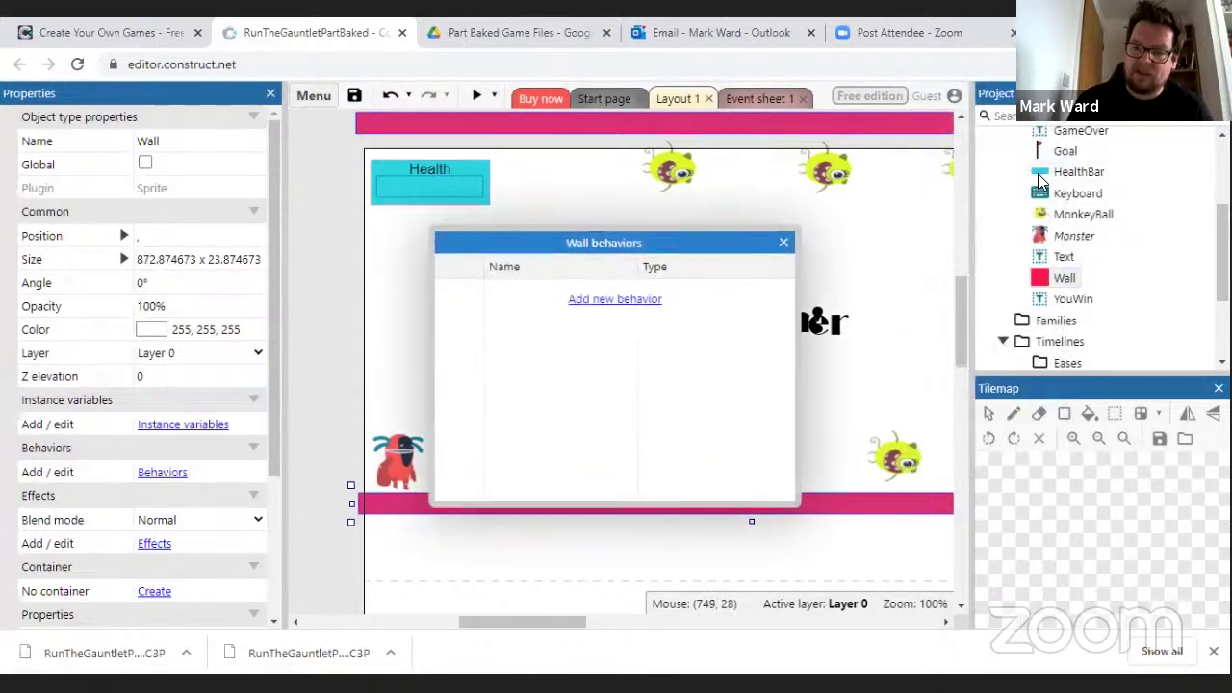
pyautogui.click(657, 301)
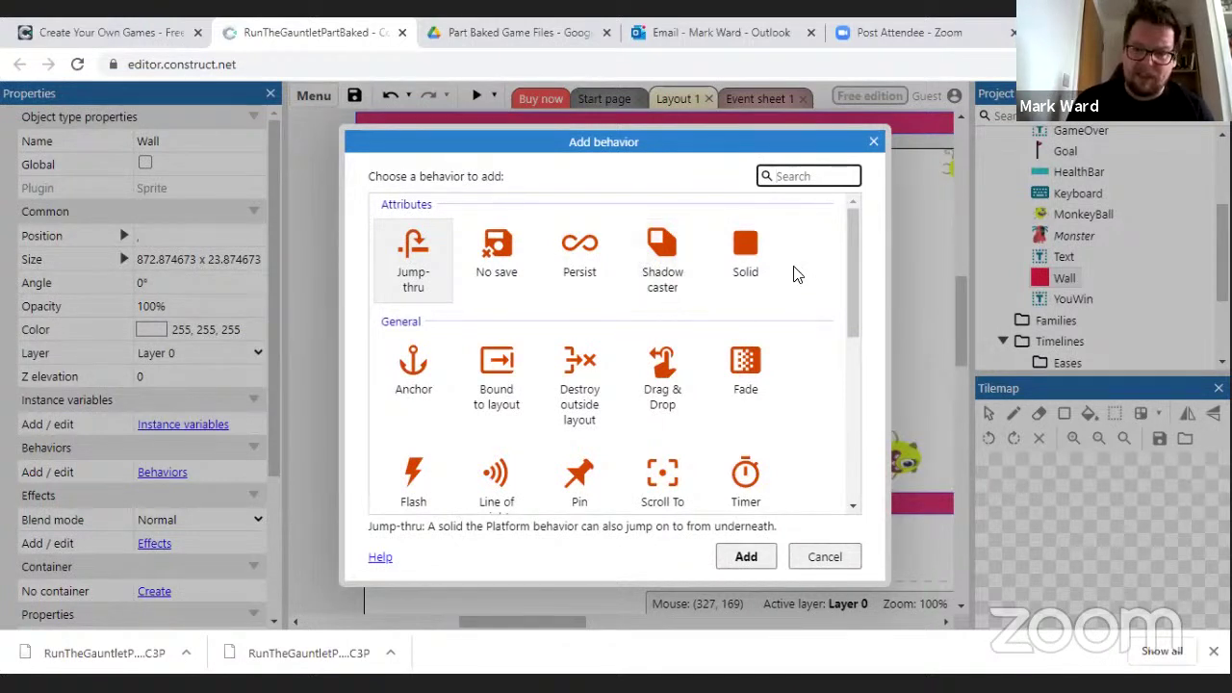
pyautogui.click(747, 248)
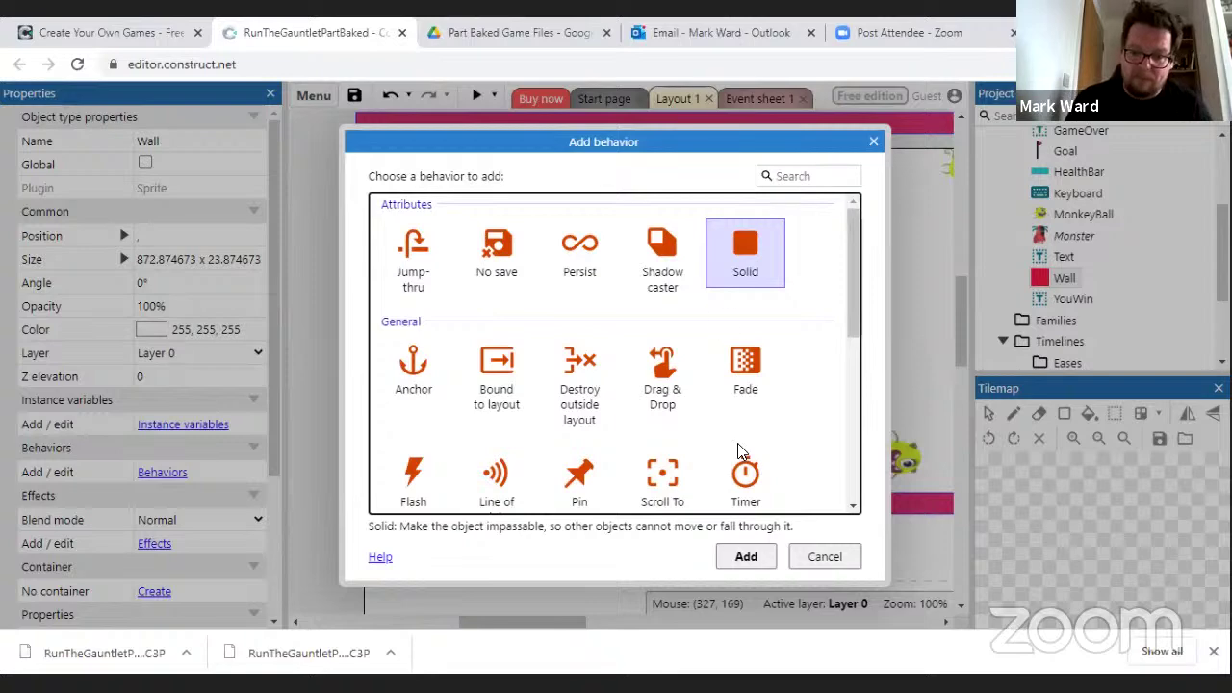
pyautogui.click(746, 556)
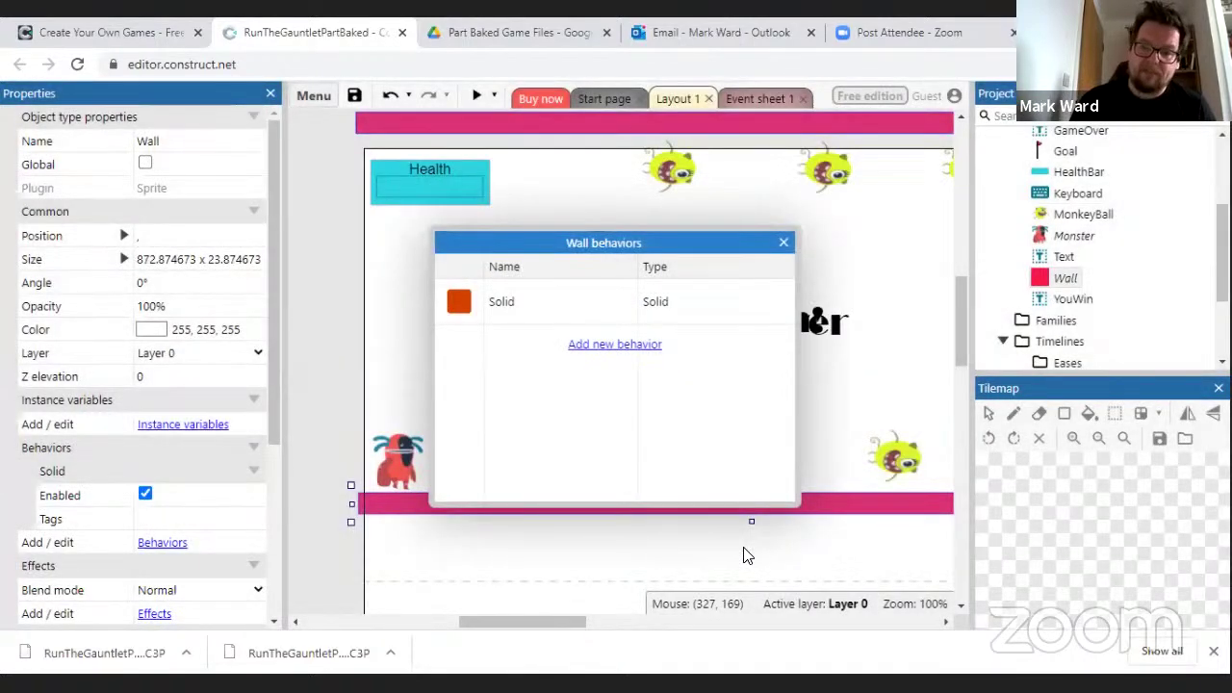
pyautogui.click(784, 243)
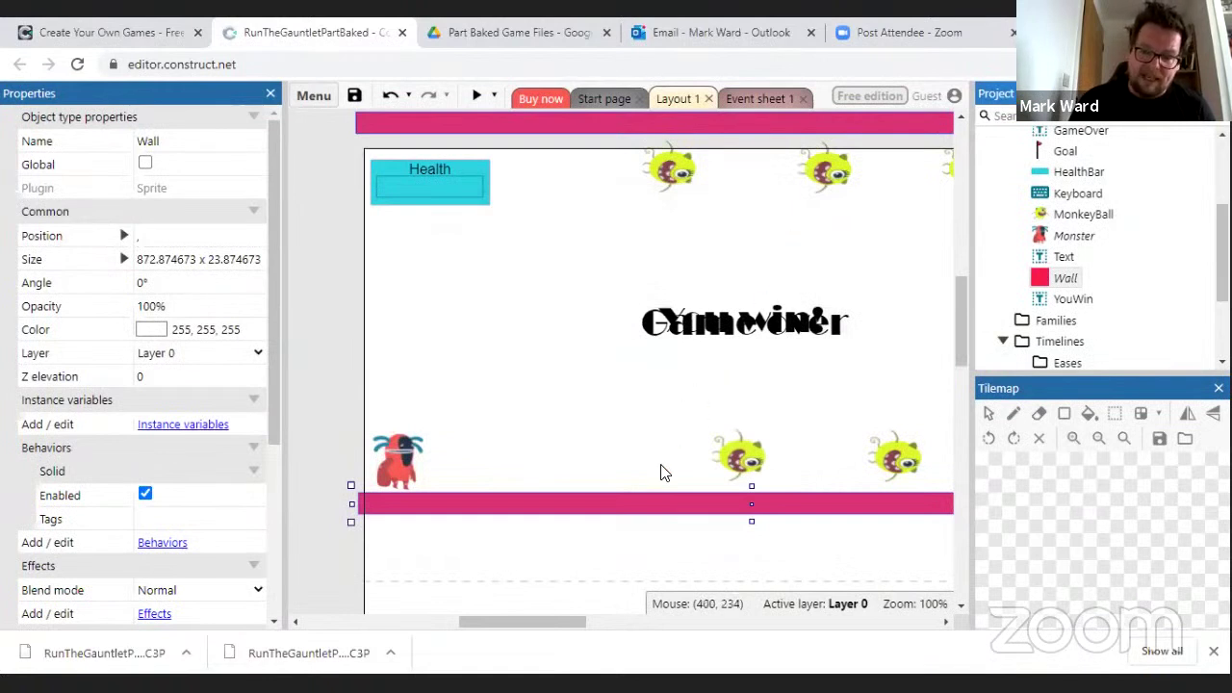
# - Reopen the Wall's behaviors and show the choice of behaviors to add, closing both dialogs without adding anything
pyautogui.click(1058, 278)
pyautogui.click(1059, 277)
pyautogui.rightClick(1059, 276)
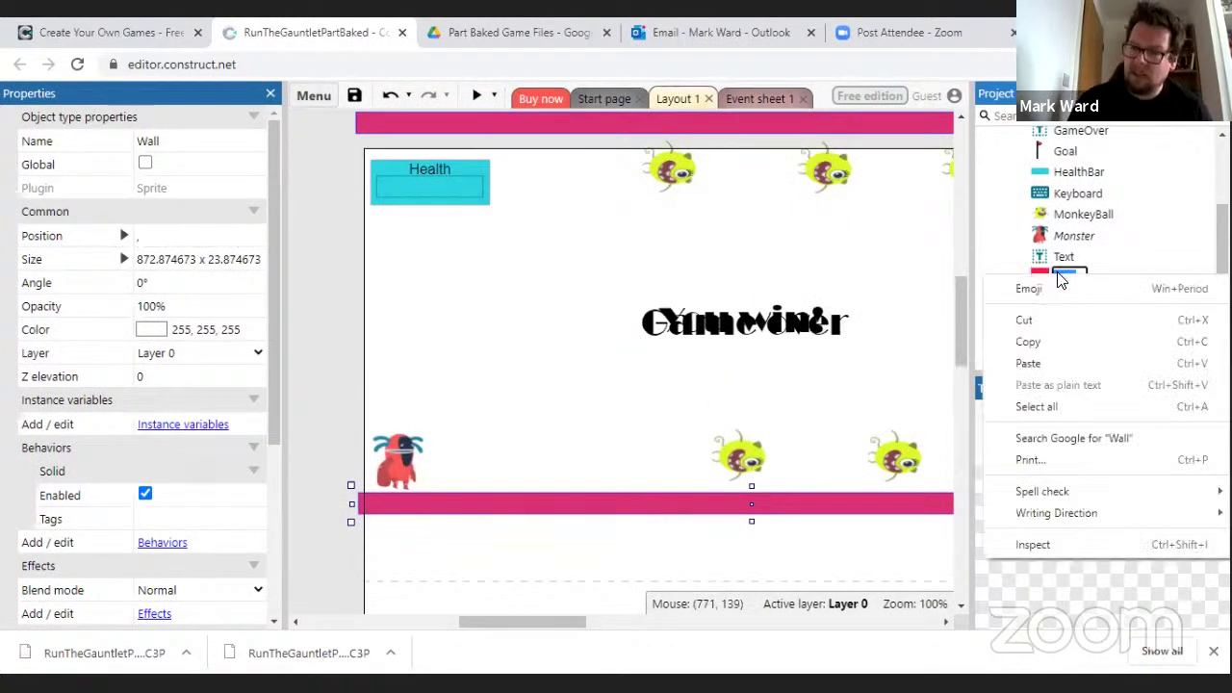
pyautogui.click(1103, 251)
pyautogui.rightClick(1058, 273)
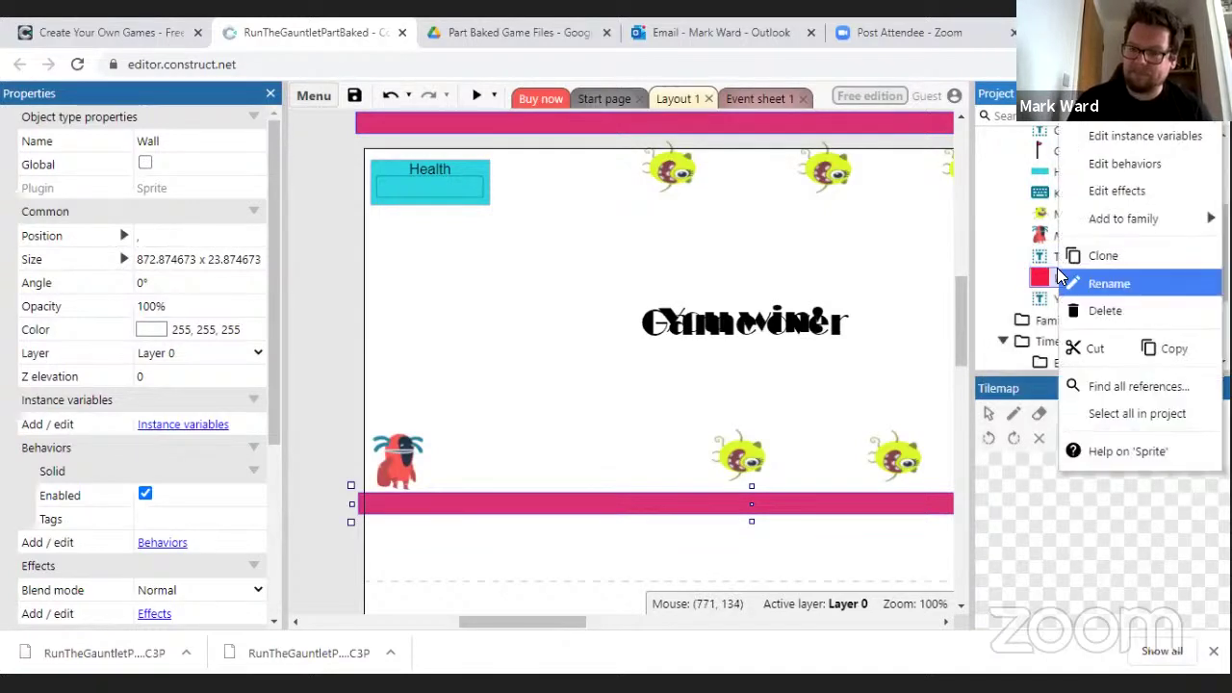
pyautogui.click(1124, 164)
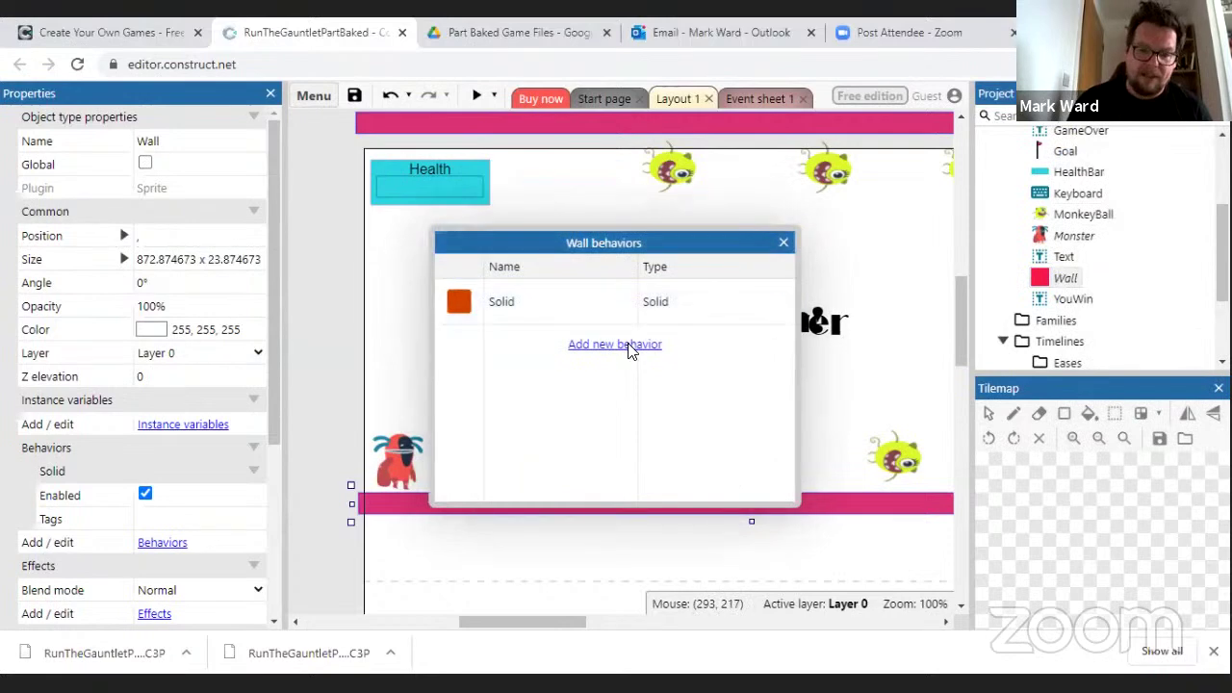
pyautogui.click(631, 345)
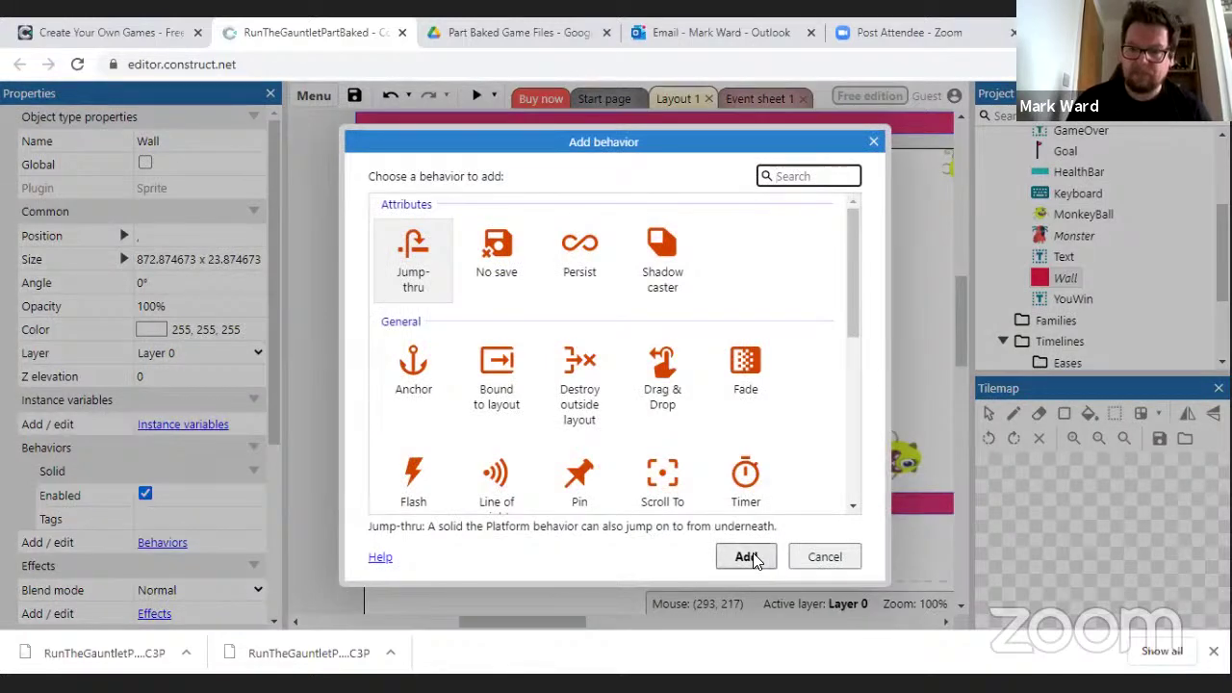
pyautogui.click(874, 141)
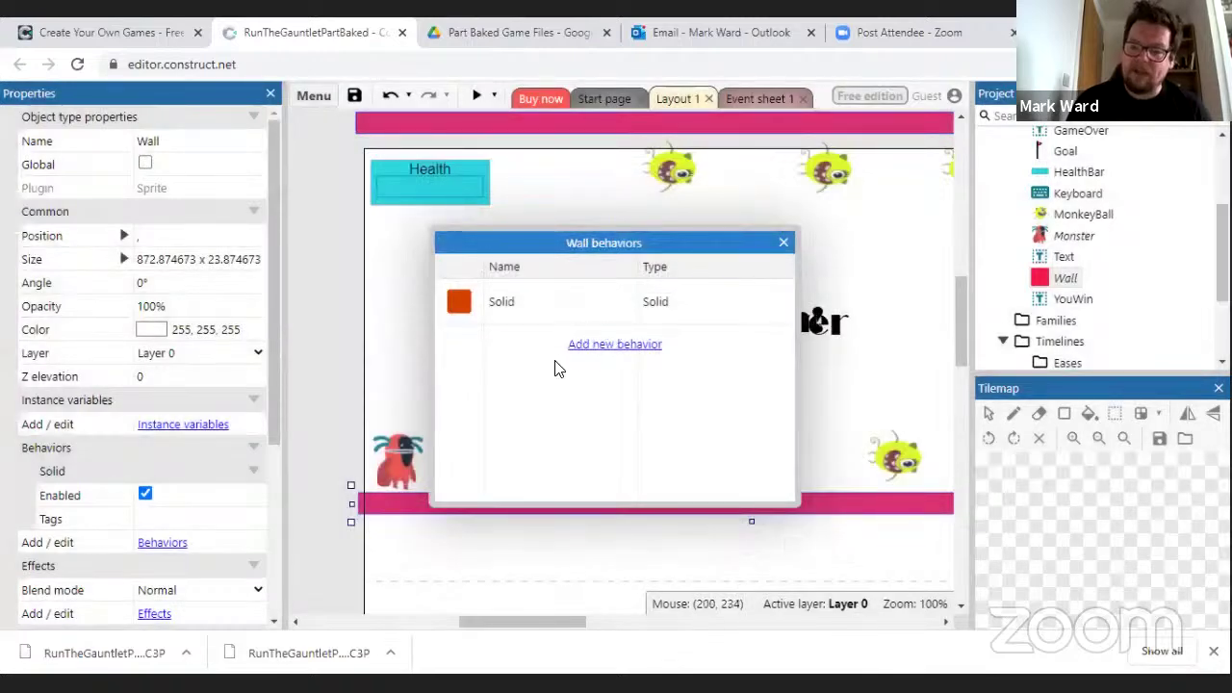
pyautogui.click(785, 244)
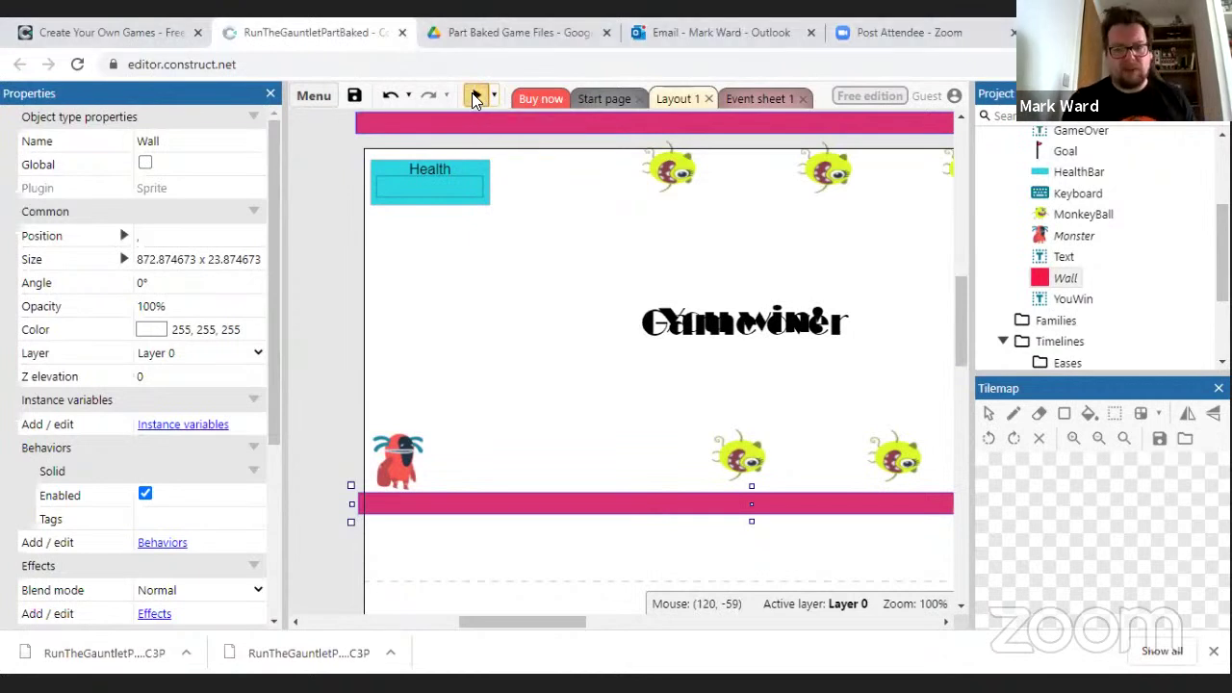
# - Preview the game with the solid Wall, and start a new event with a Keyboard condition in Event sheet 1
pyautogui.click(474, 97)
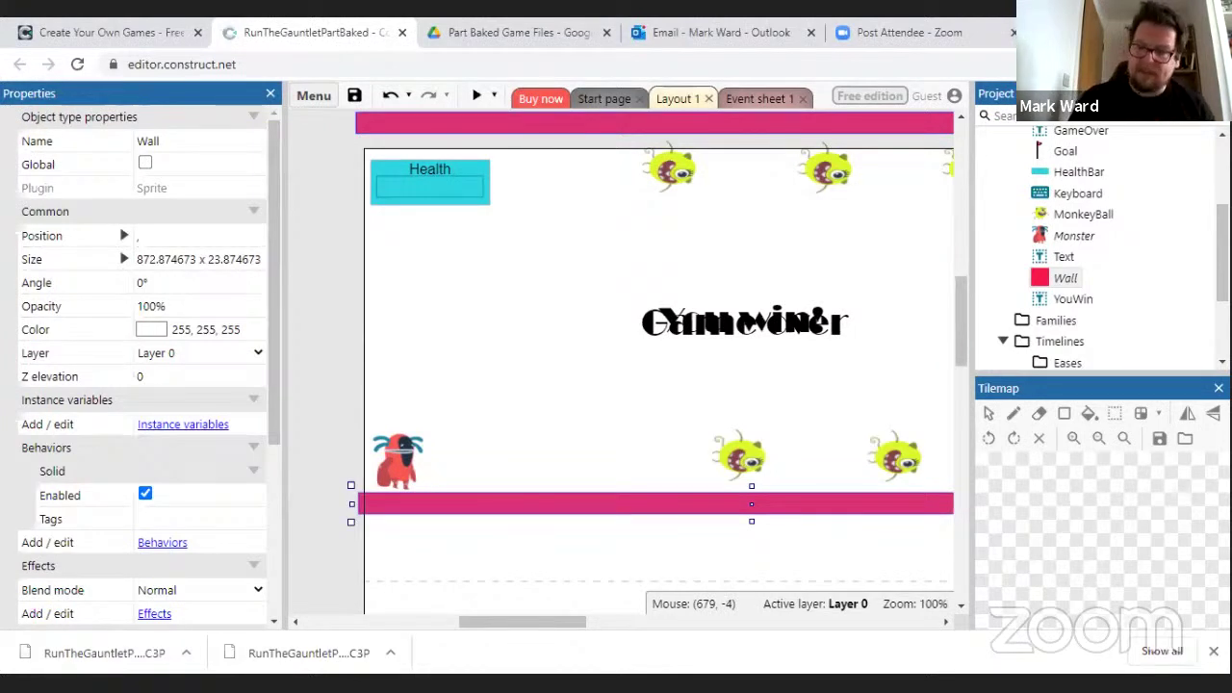
pyautogui.click(757, 96)
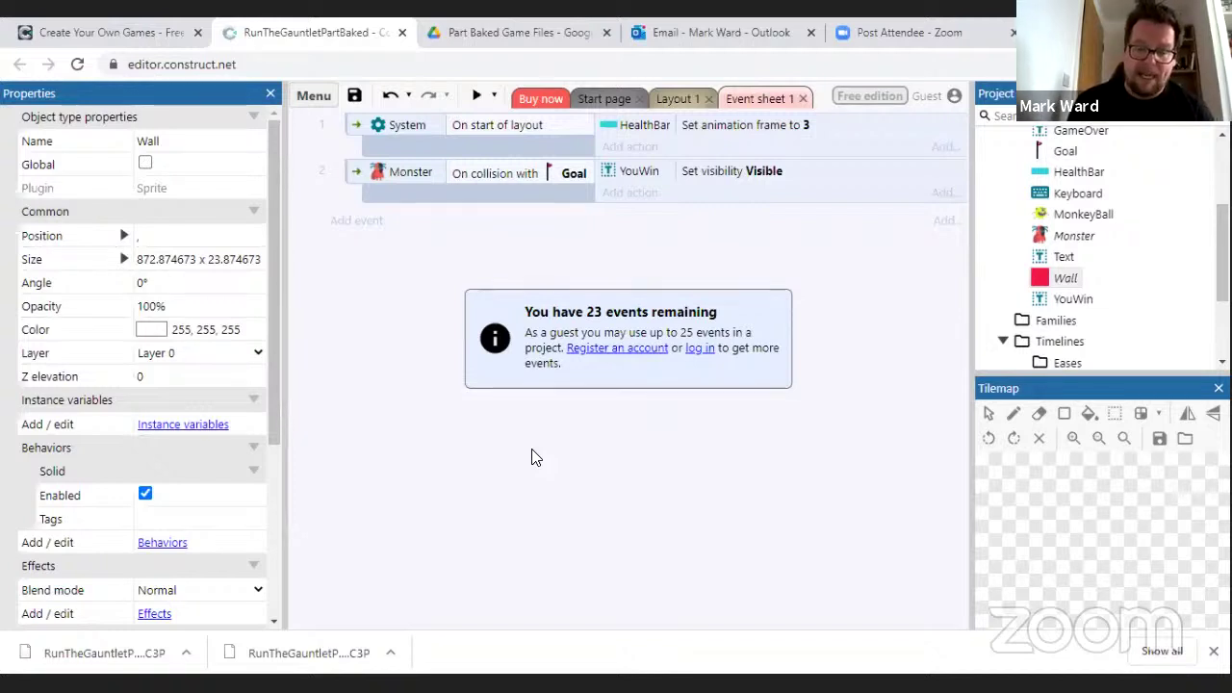
pyautogui.click(368, 219)
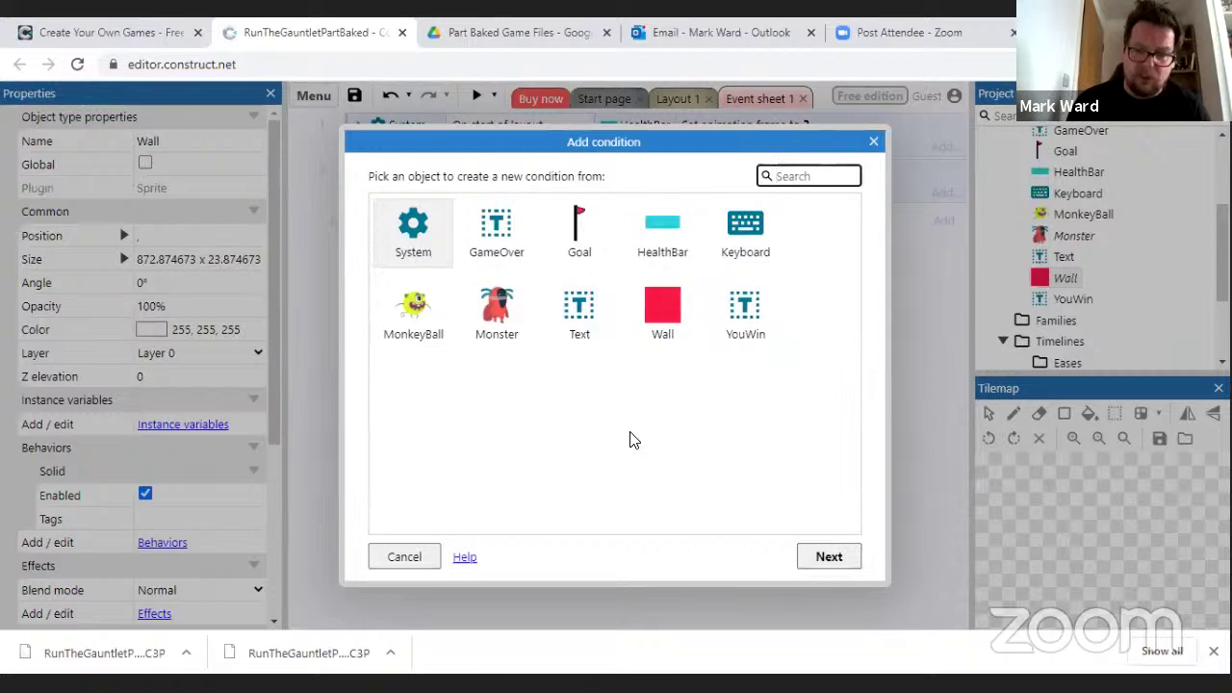
pyautogui.click(748, 242)
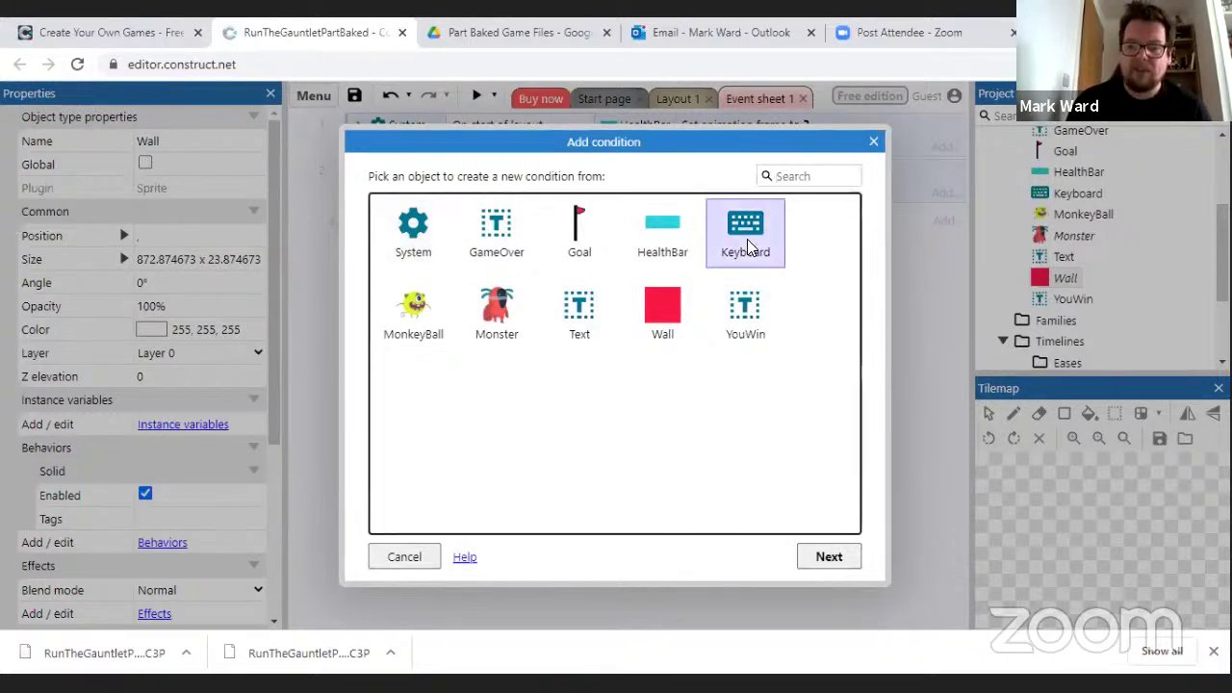
pyautogui.click(824, 563)
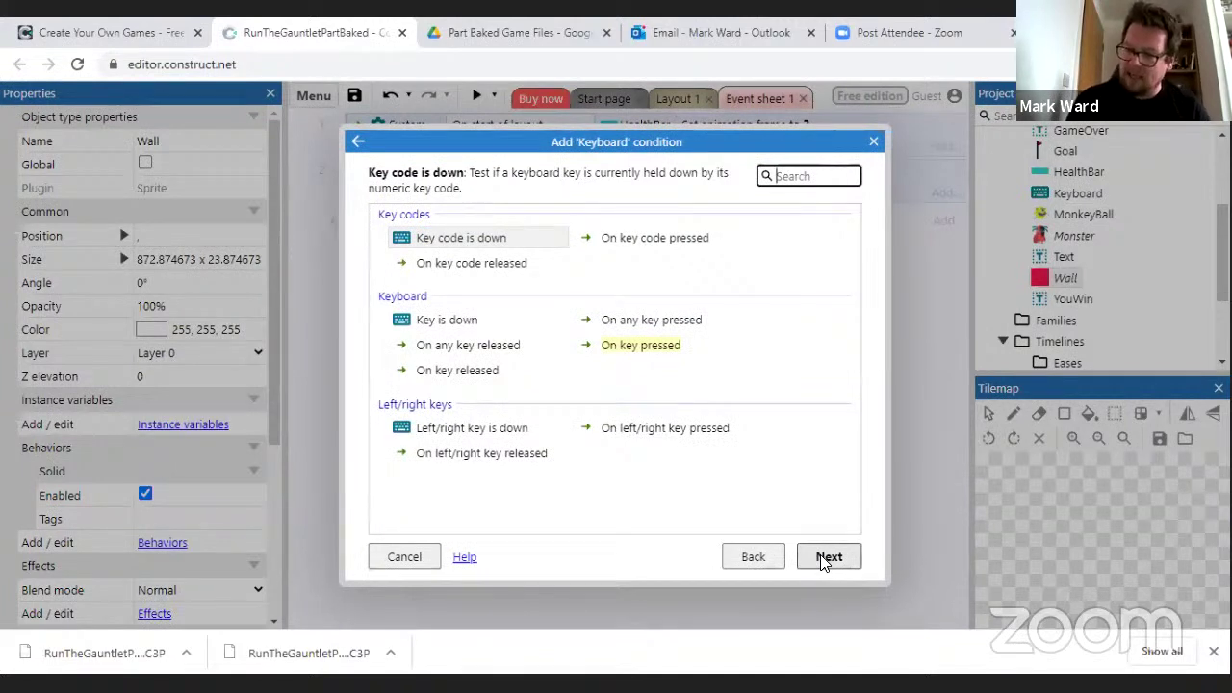
pyautogui.click(453, 239)
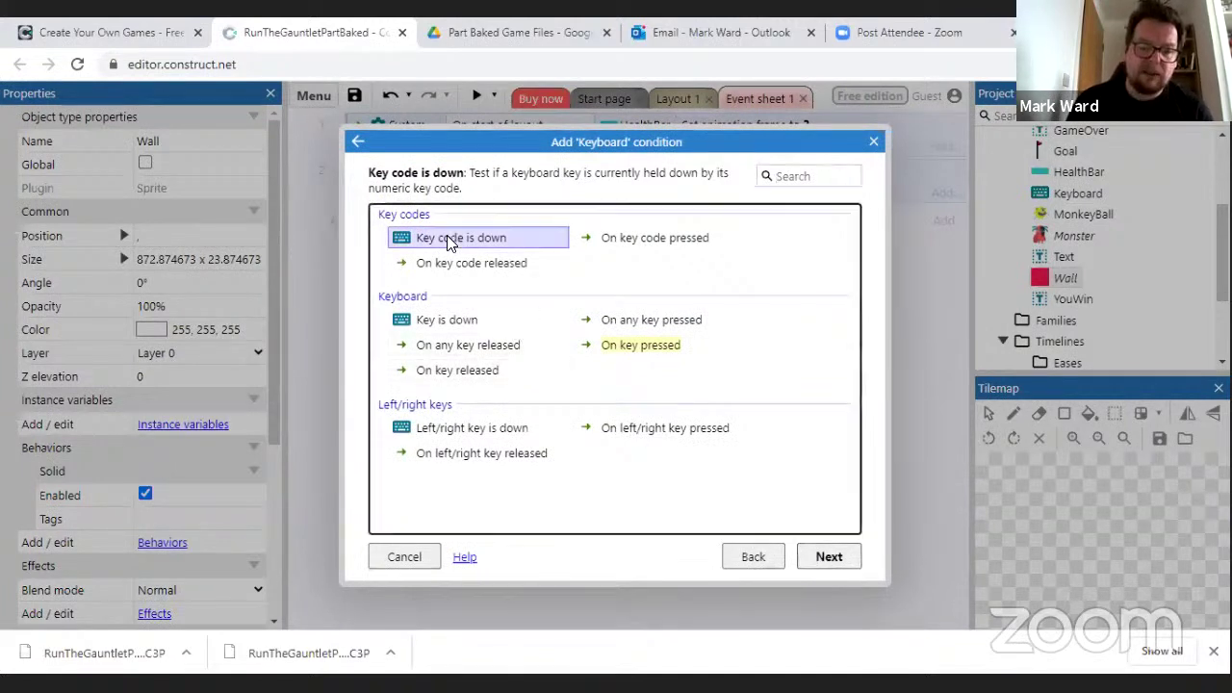
pyautogui.click(820, 556)
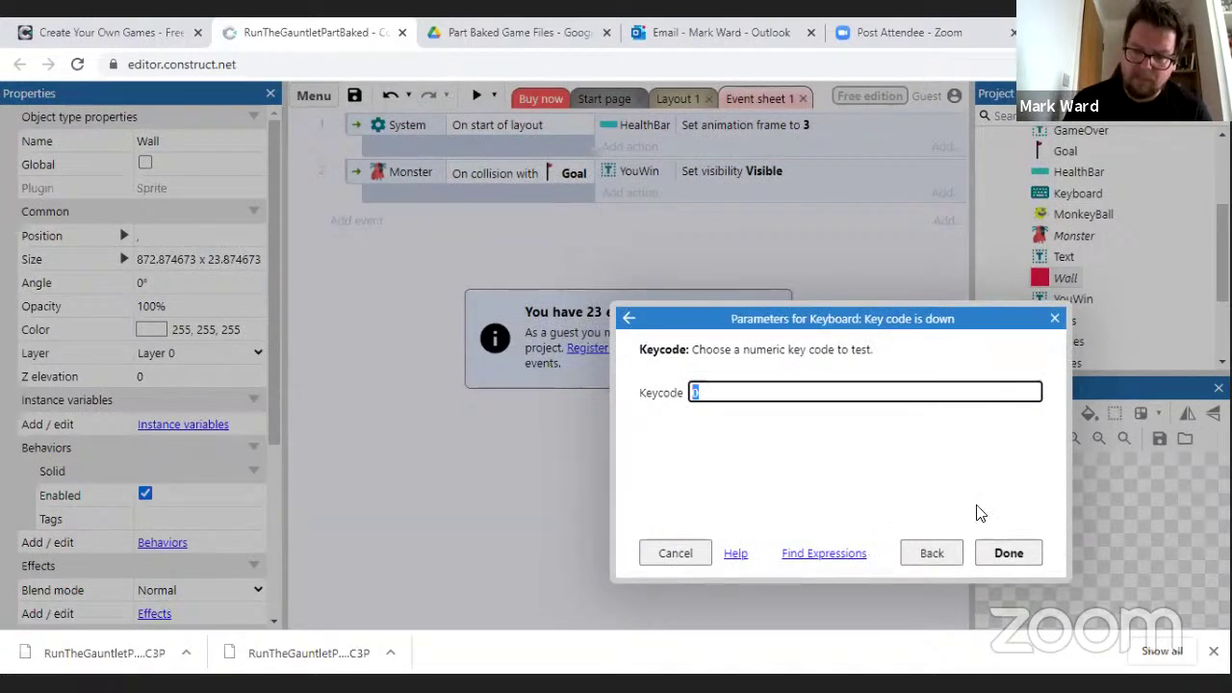
pyautogui.click(918, 557)
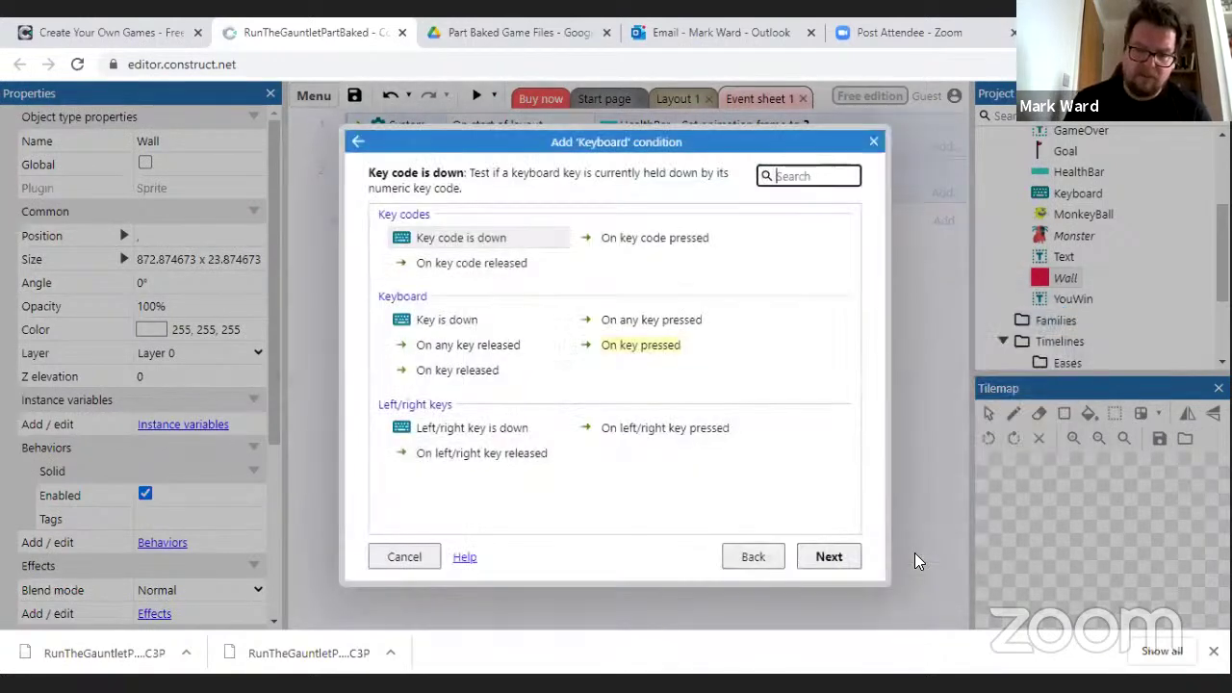
# - Set the new event's Keyboard condition to Key is down for the Right arrow key
pyautogui.click(446, 321)
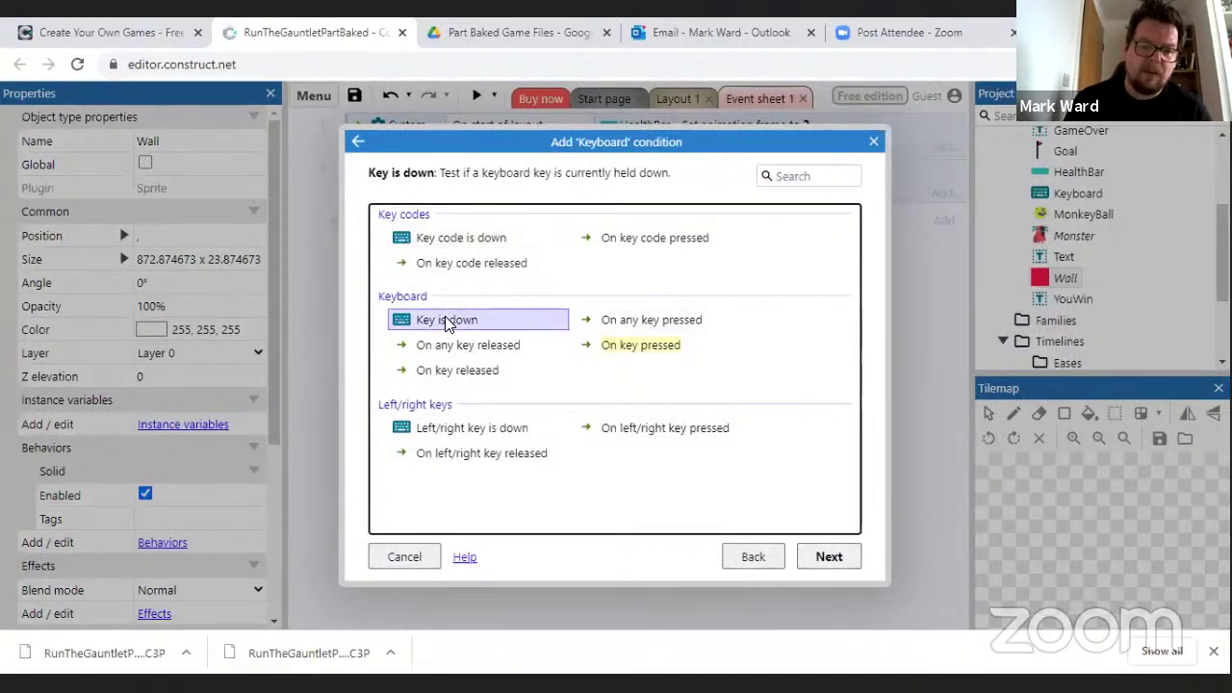
pyautogui.click(828, 558)
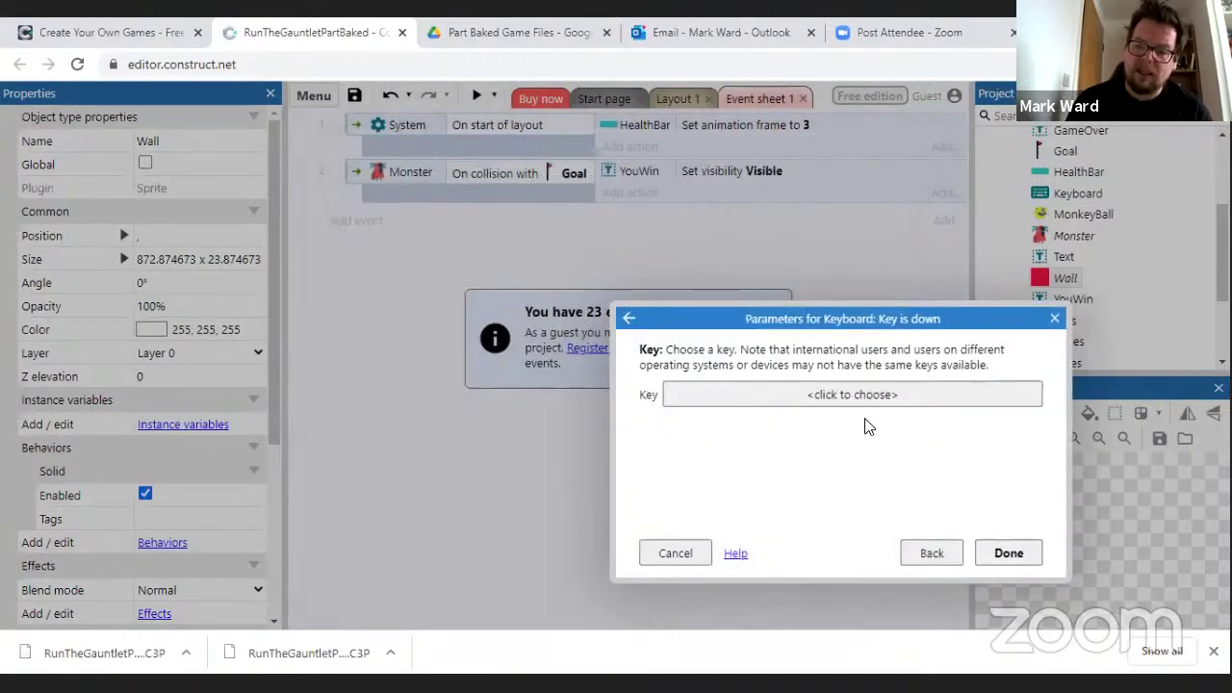
pyautogui.click(888, 397)
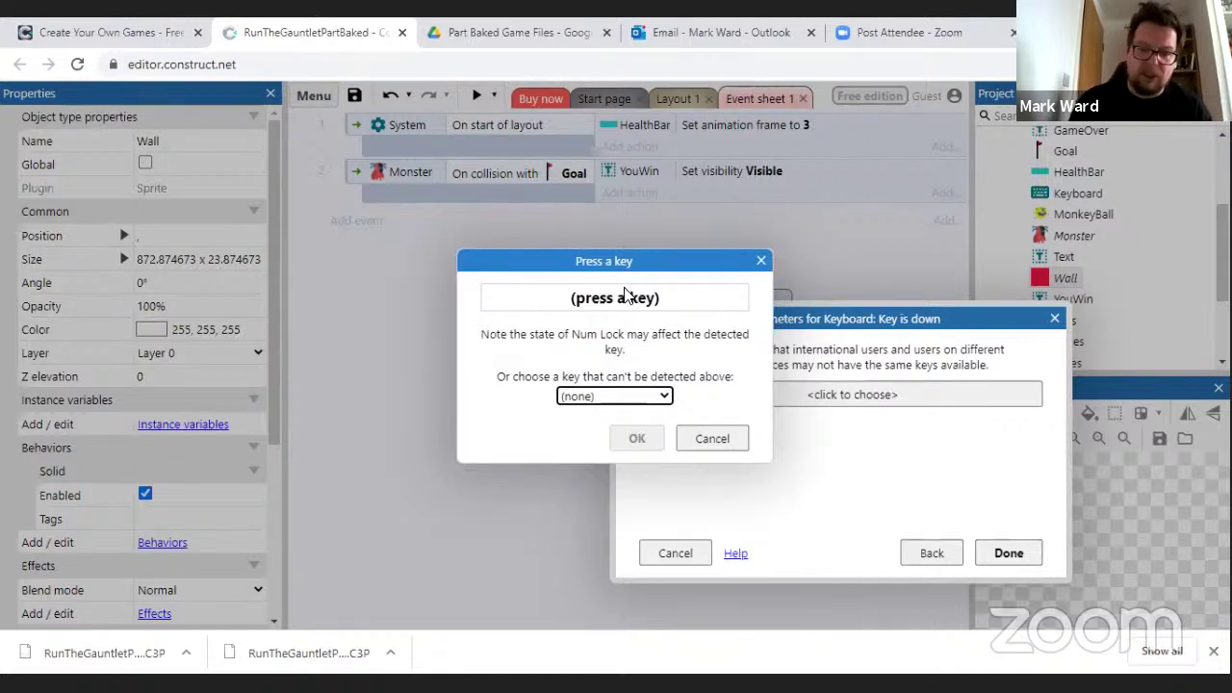
pyautogui.click(597, 396)
pyautogui.click(598, 395)
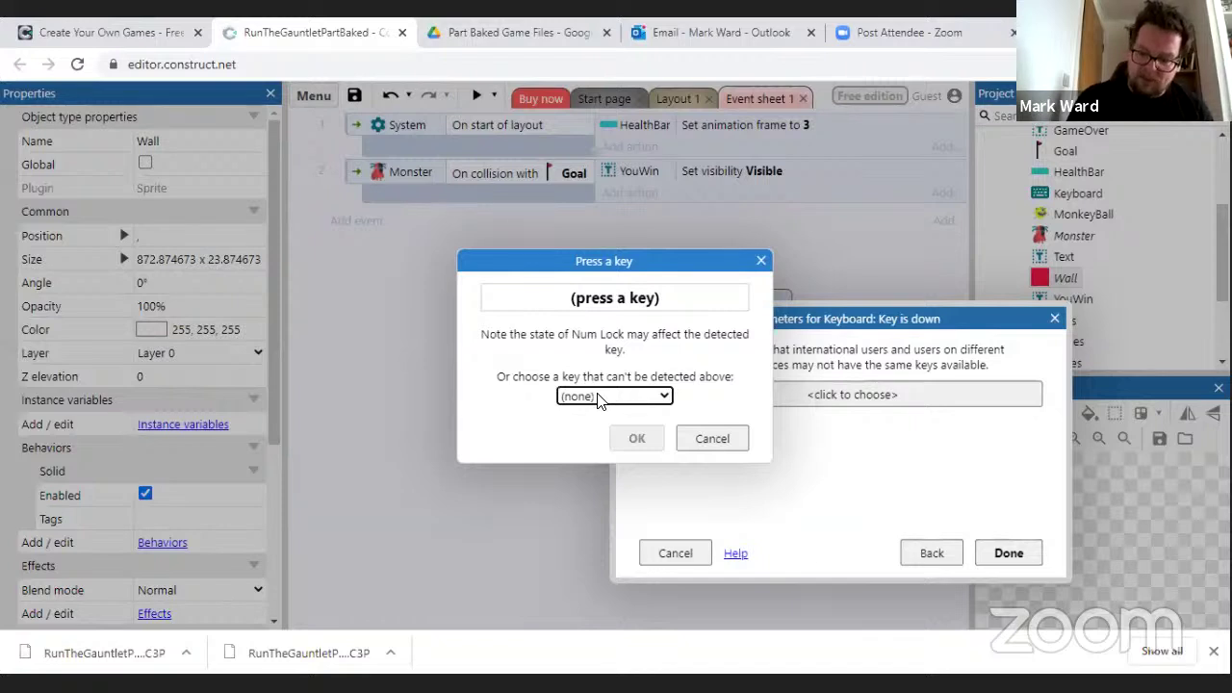
pyautogui.press('Right')
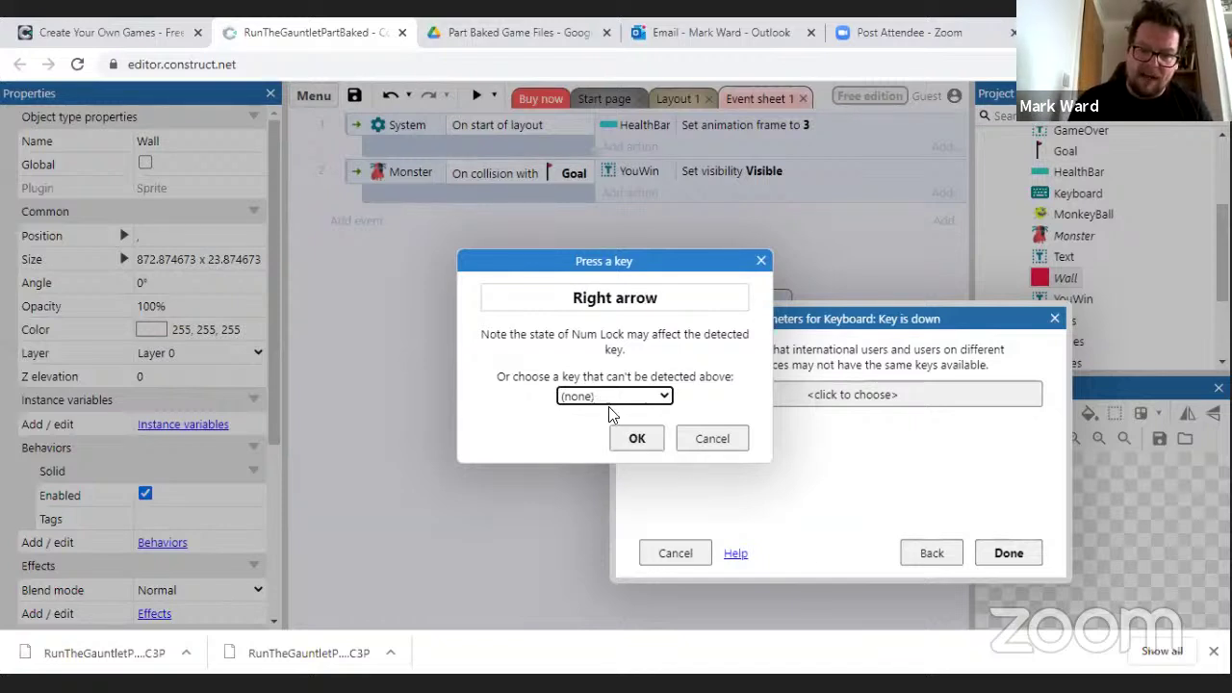
pyautogui.click(624, 438)
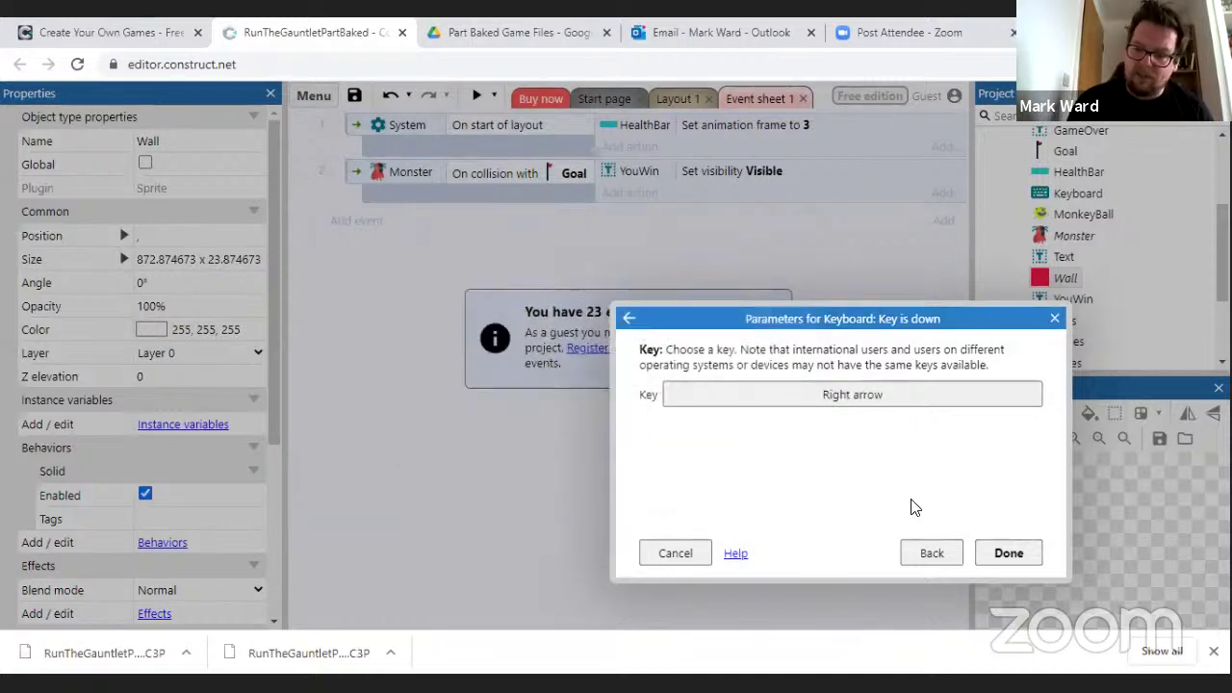
pyautogui.click(1011, 554)
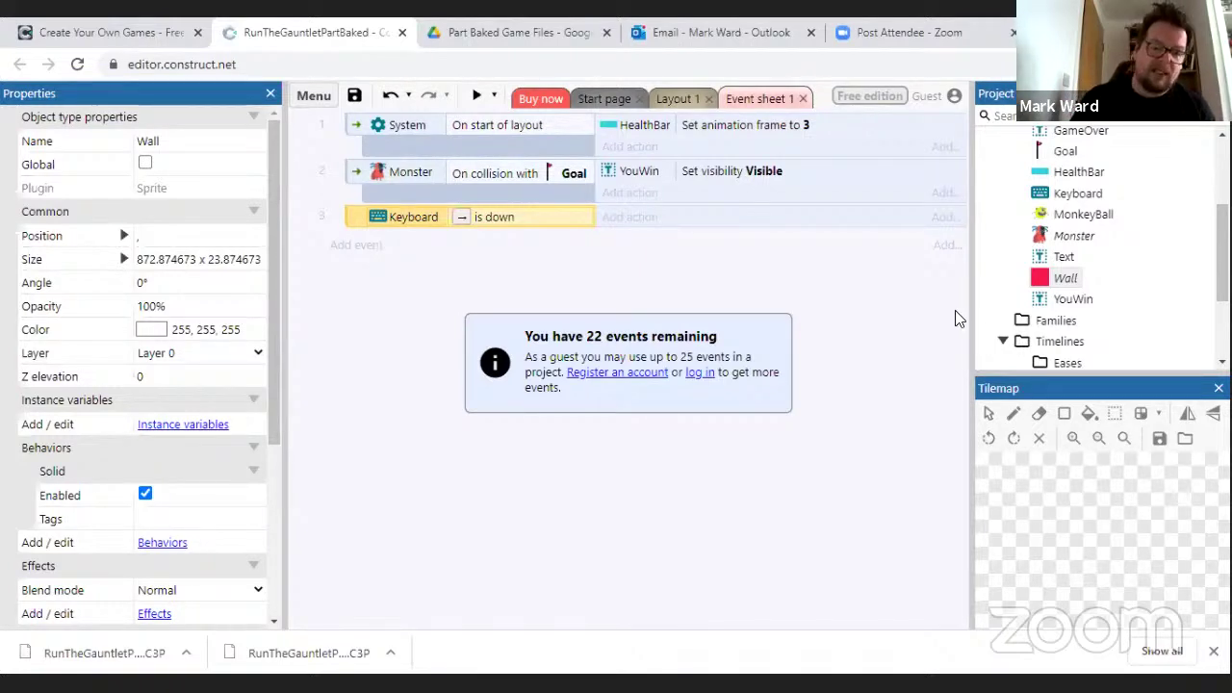
# - Add a Monster action to the Right arrow event that simulates the Platform control Right
pyautogui.click(628, 218)
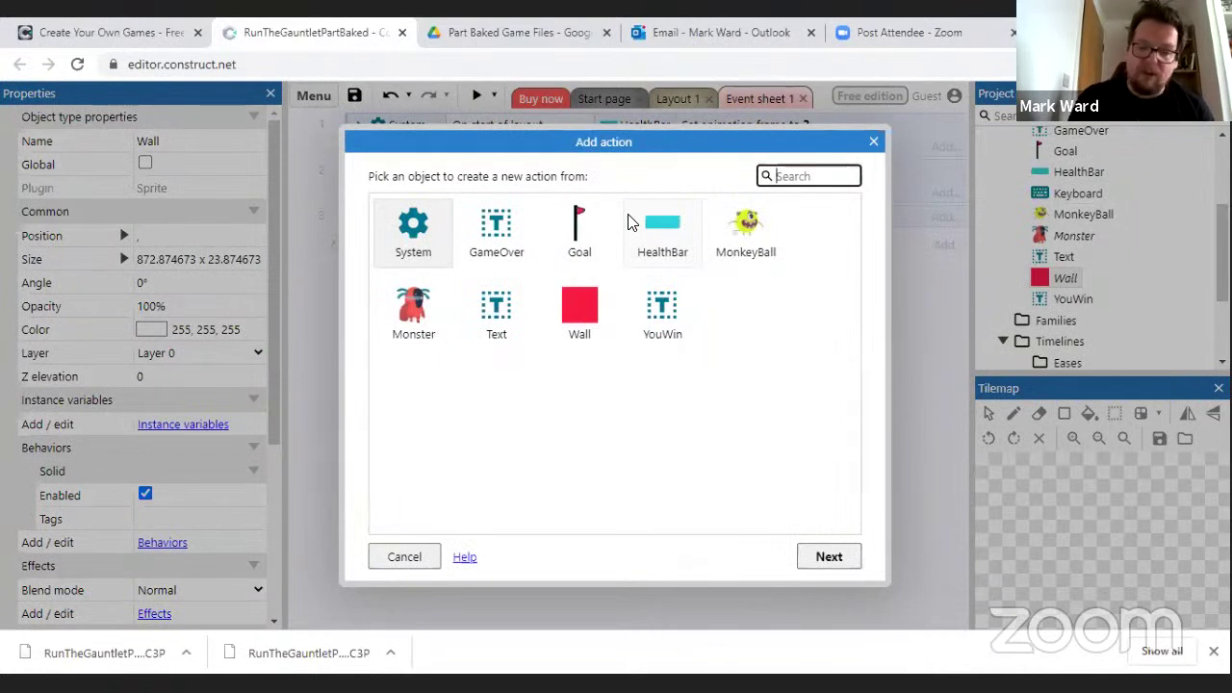
pyautogui.click(416, 320)
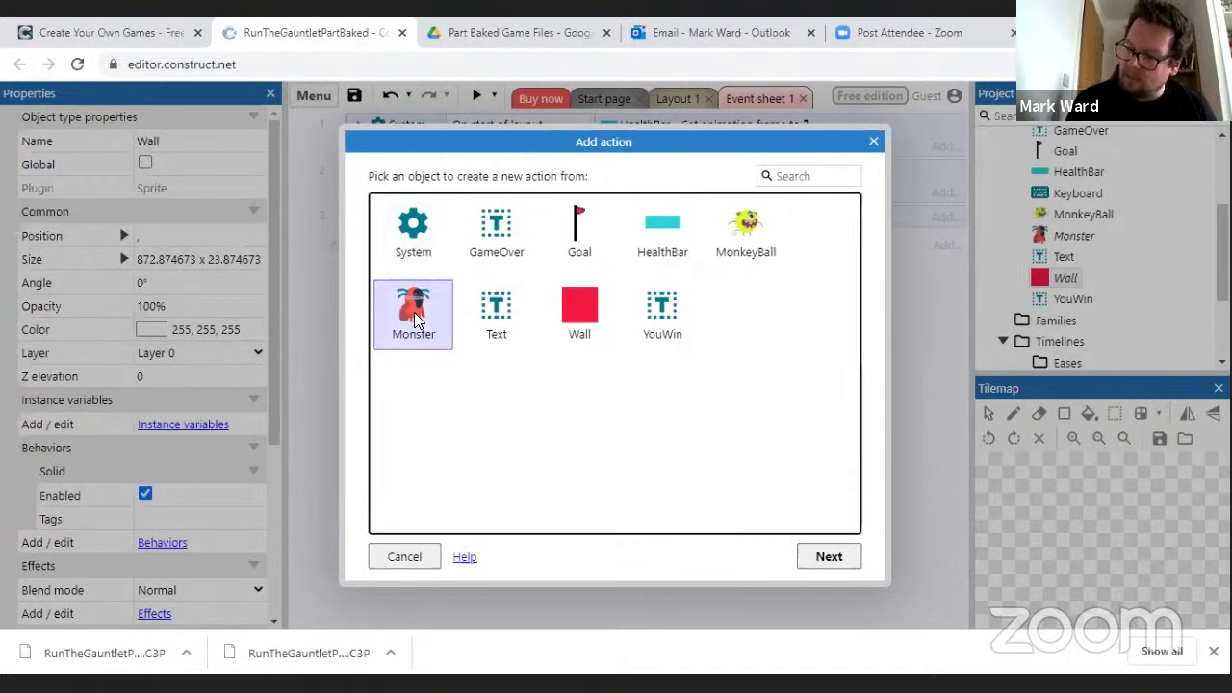
pyautogui.click(829, 556)
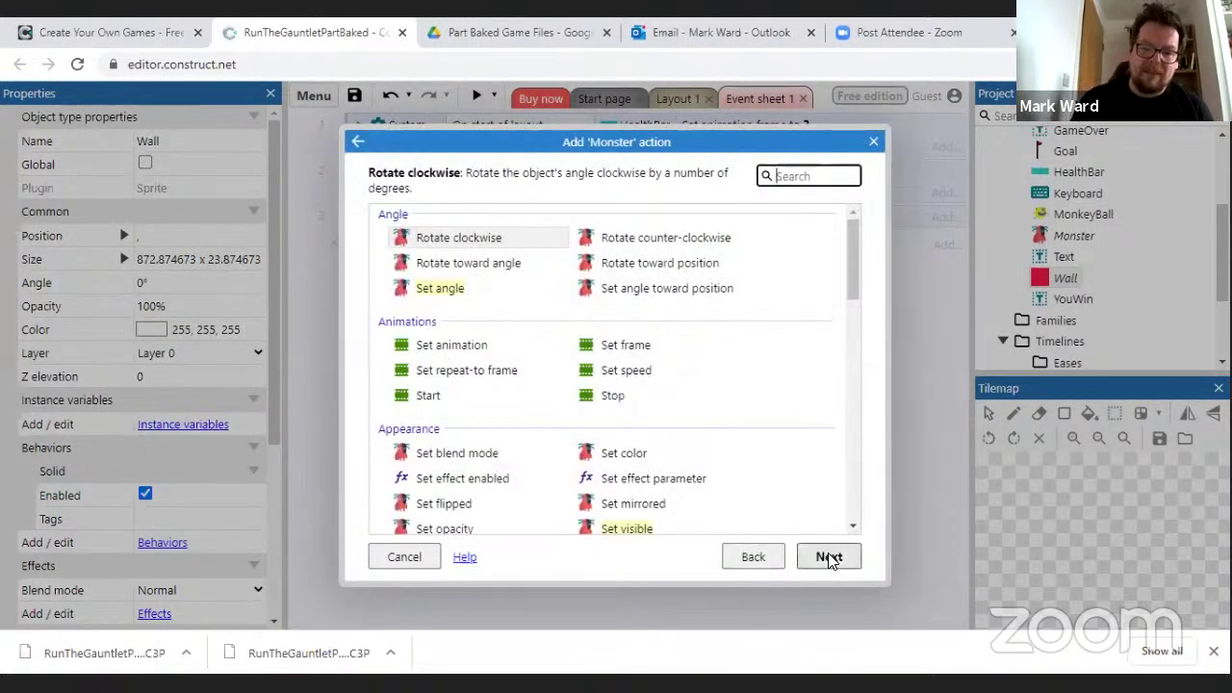
pyautogui.moveTo(855, 278); pyautogui.dragTo(851, 252)
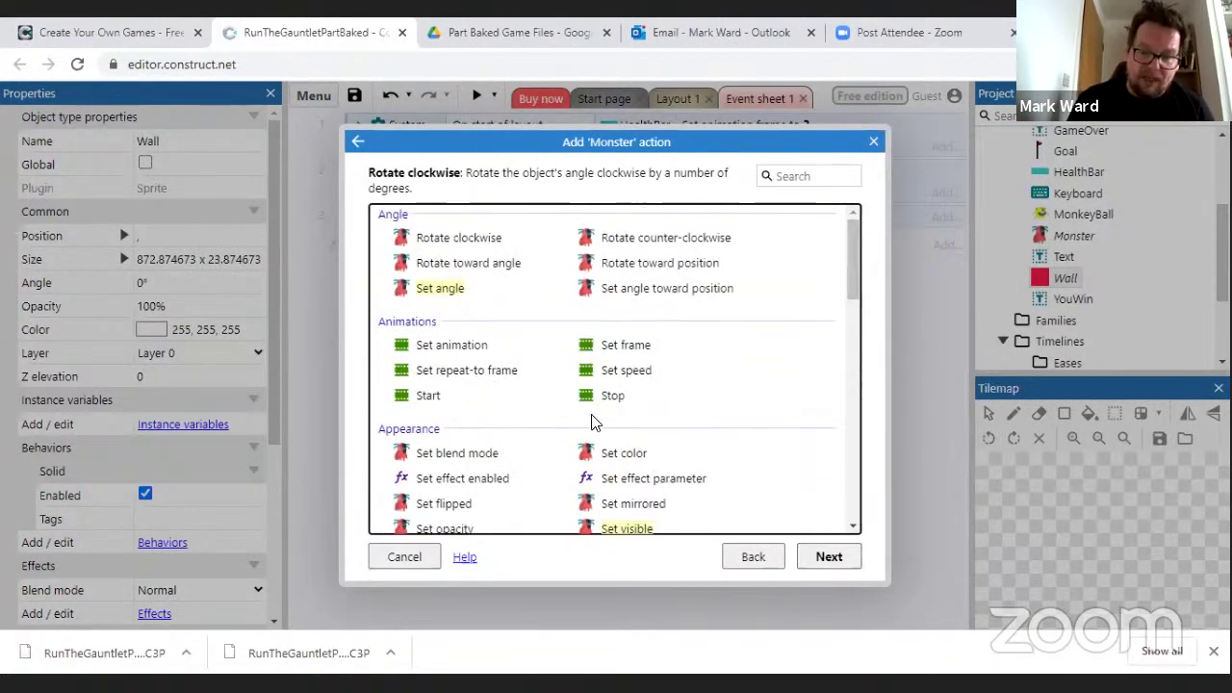
pyautogui.click(812, 176)
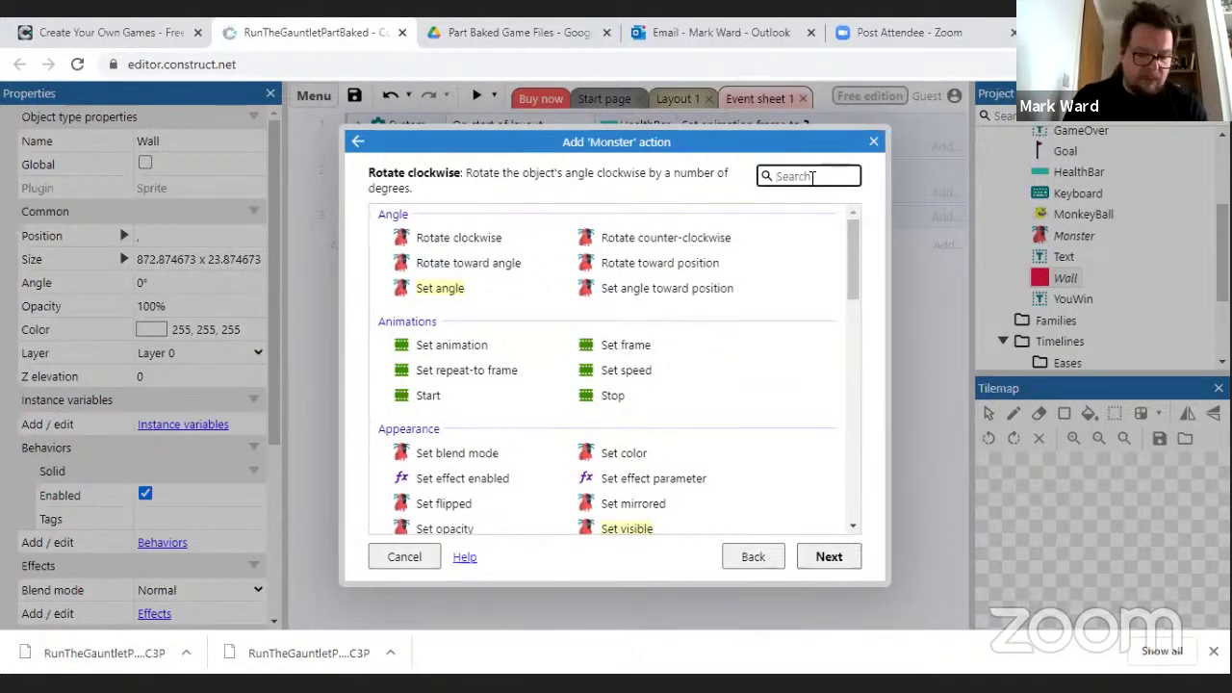
pyautogui.write('simu')
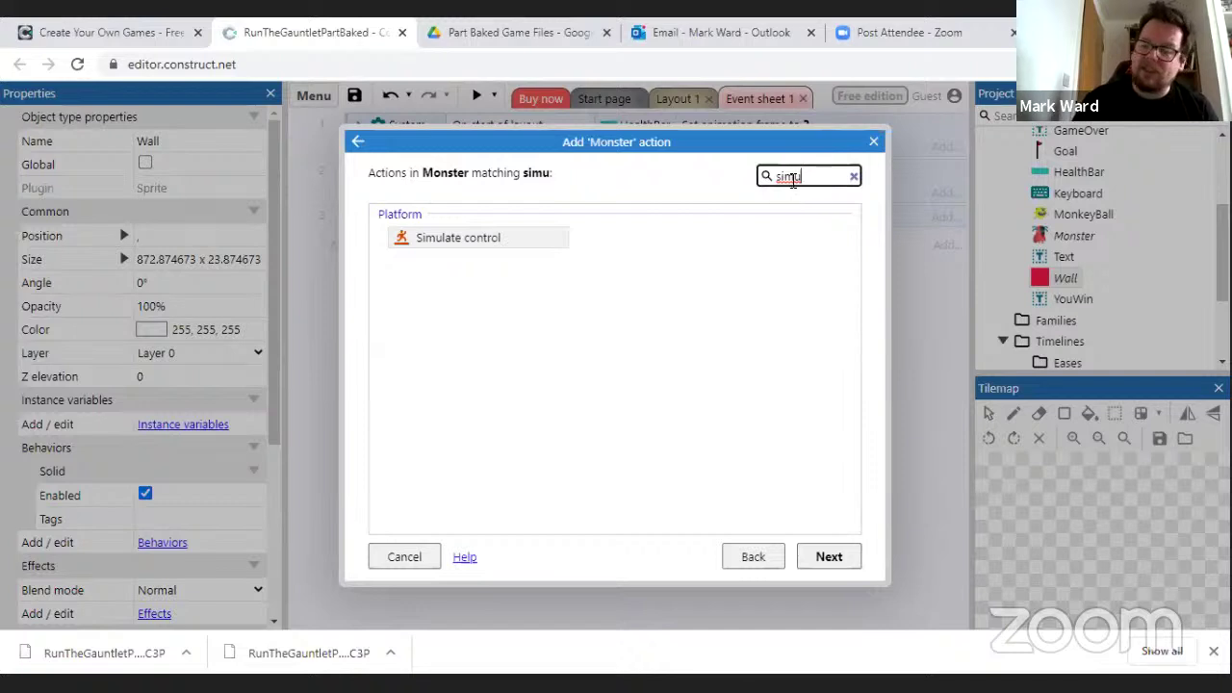
pyautogui.click(466, 236)
pyautogui.click(817, 557)
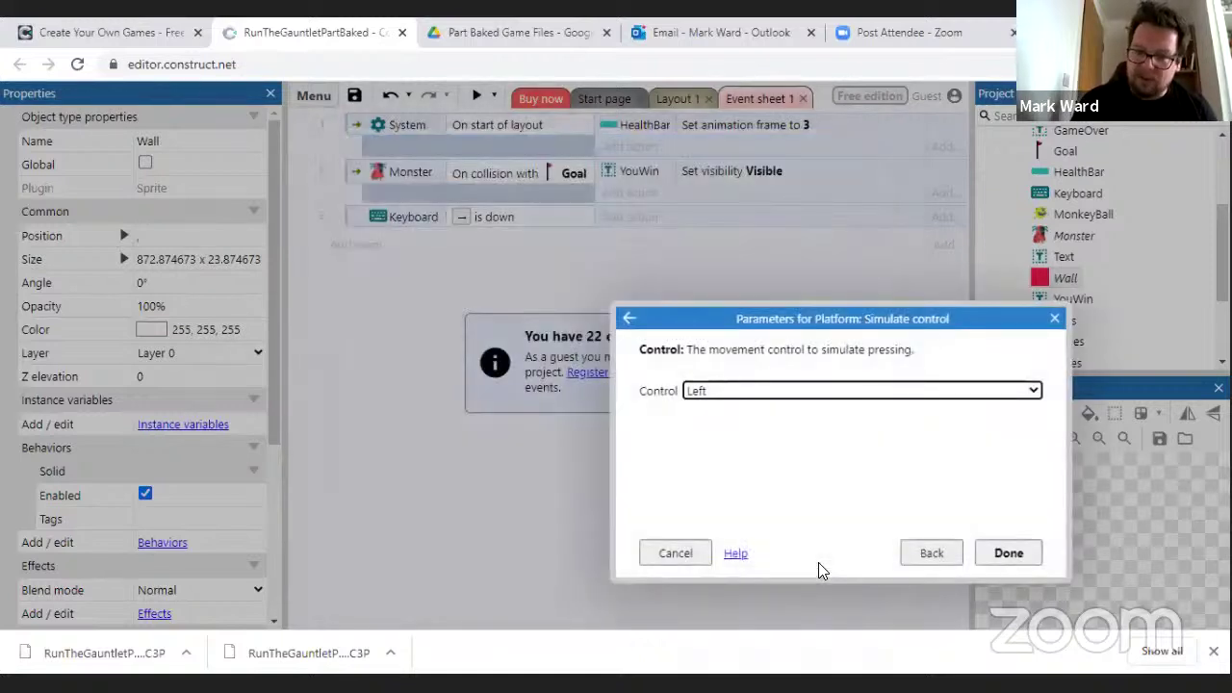
pyautogui.click(799, 390)
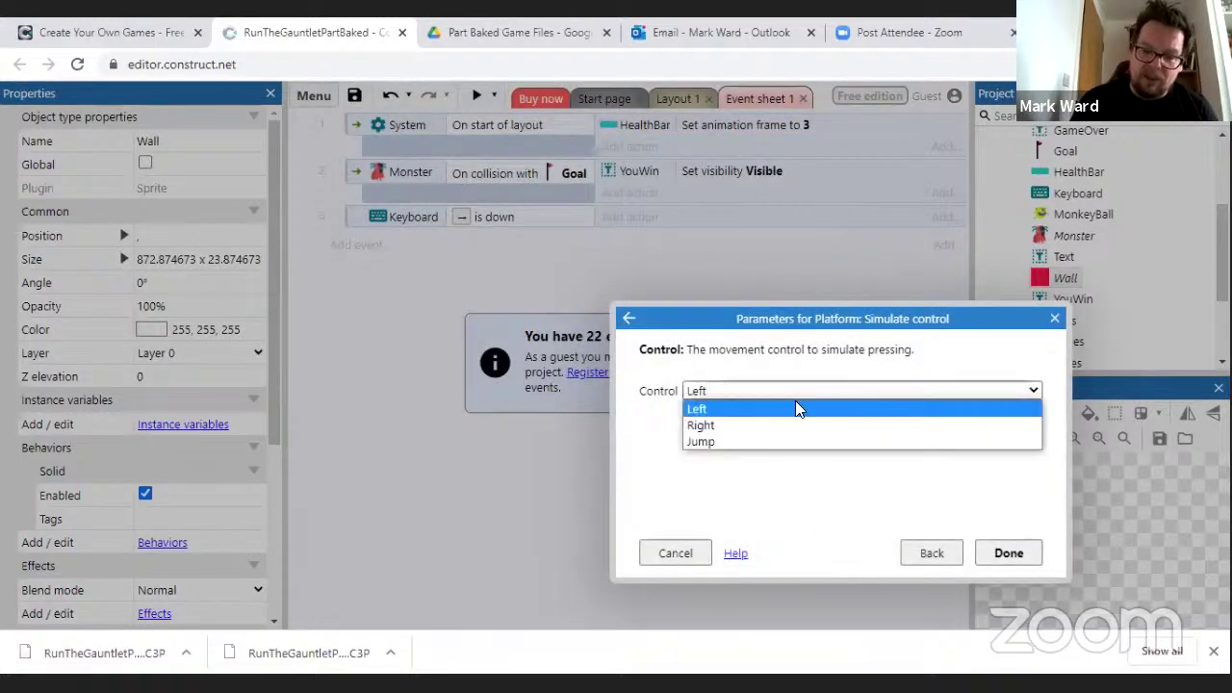
pyautogui.click(789, 425)
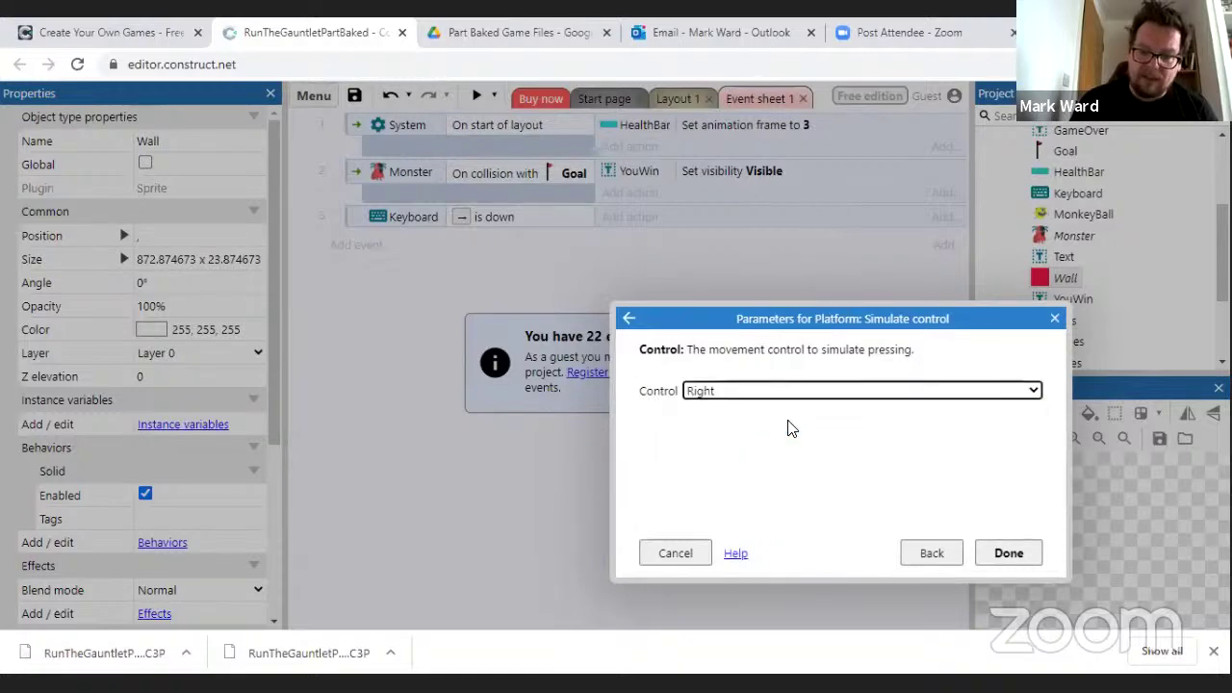
pyautogui.click(993, 557)
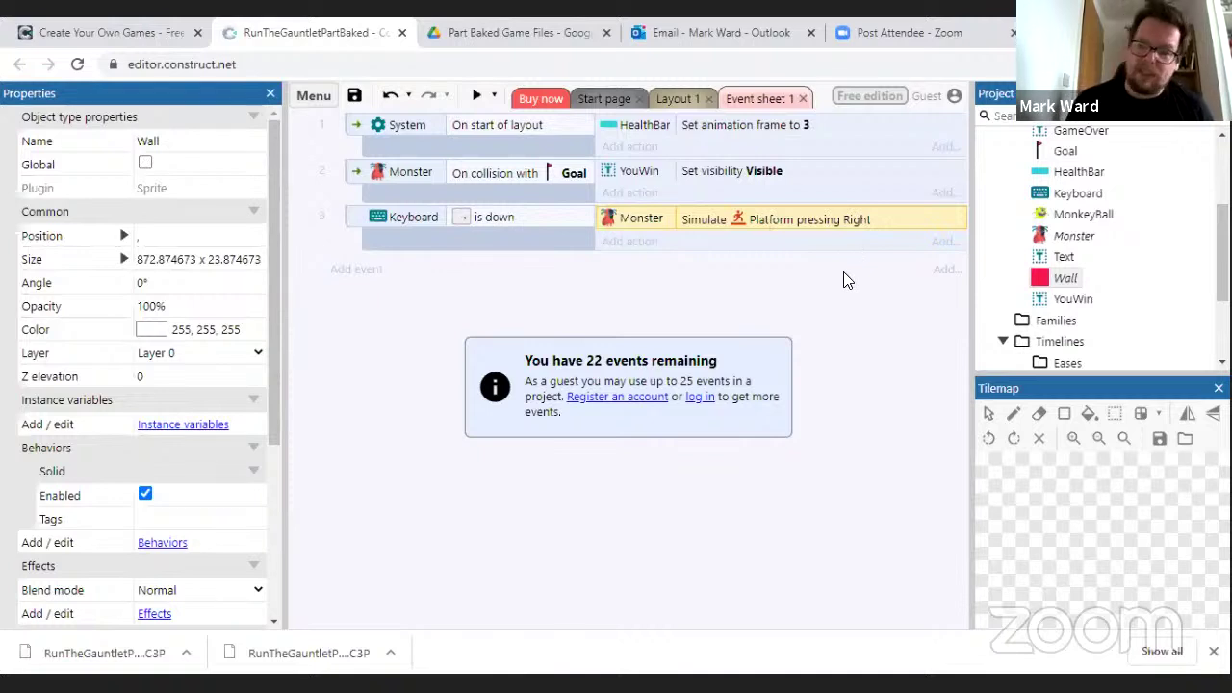
# - Delete the Right arrow keyboard event from the event sheet
pyautogui.click(351, 224)
pyautogui.rightClick(352, 224)
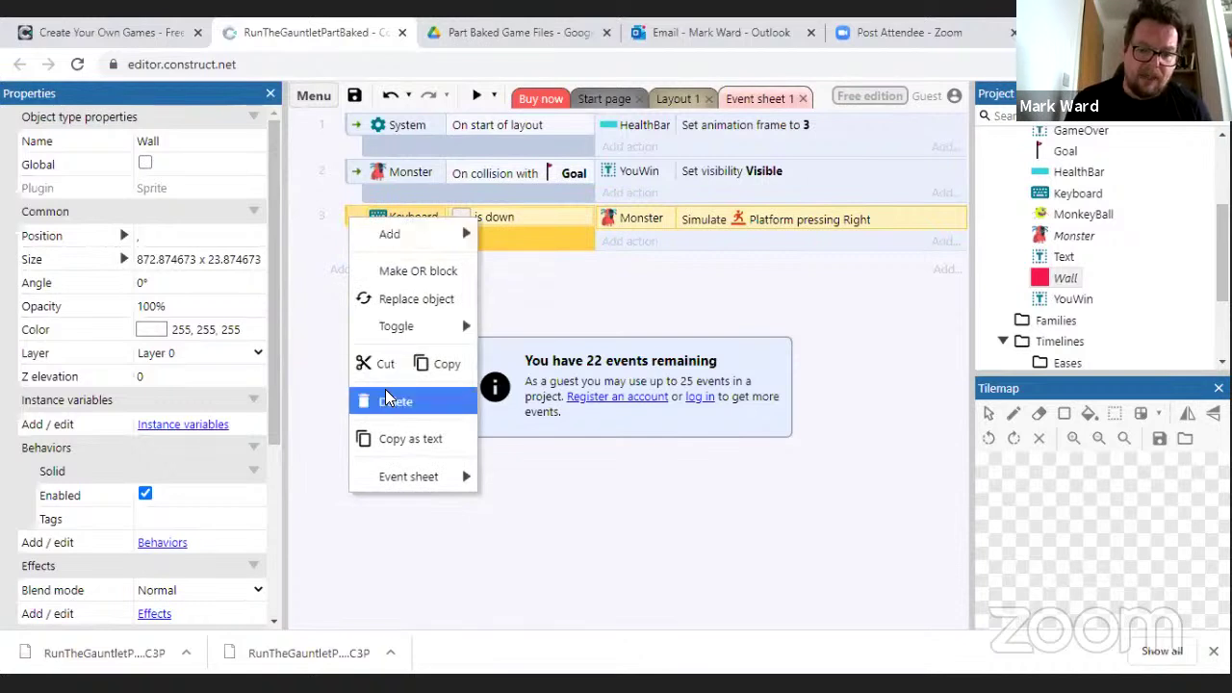
pyautogui.click(385, 399)
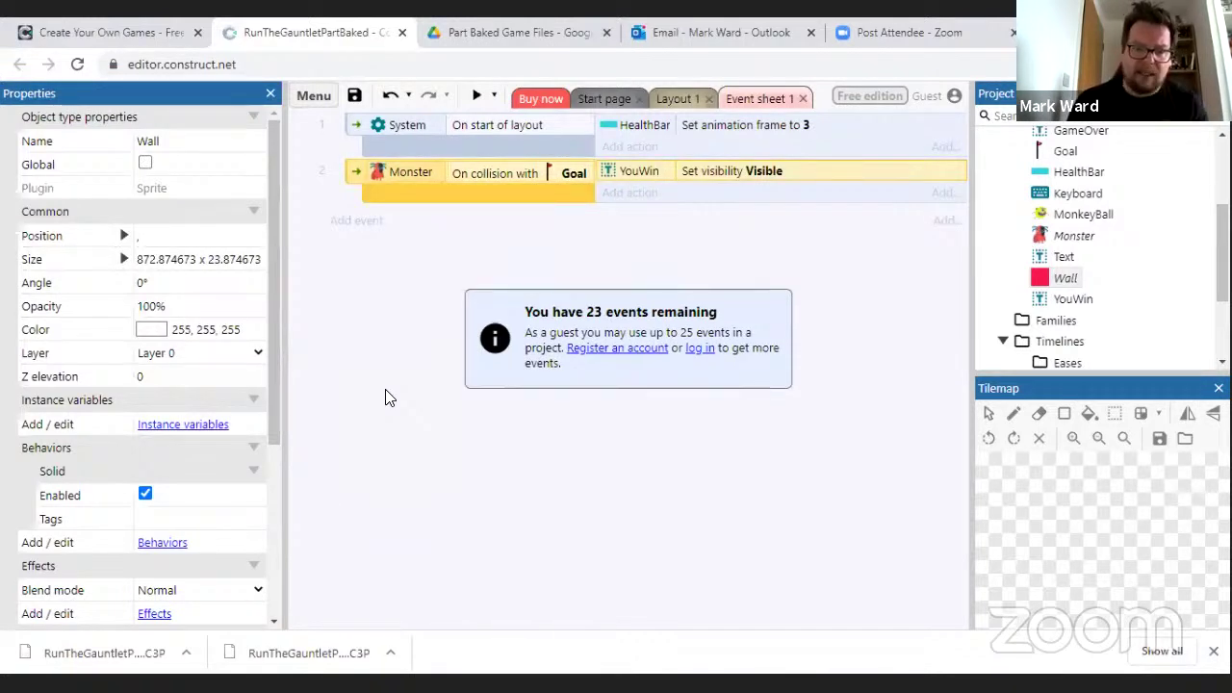
# - Add a new event to Event sheet 1 with the Keyboard condition Key is down for the Right arrow key
pyautogui.click(371, 231)
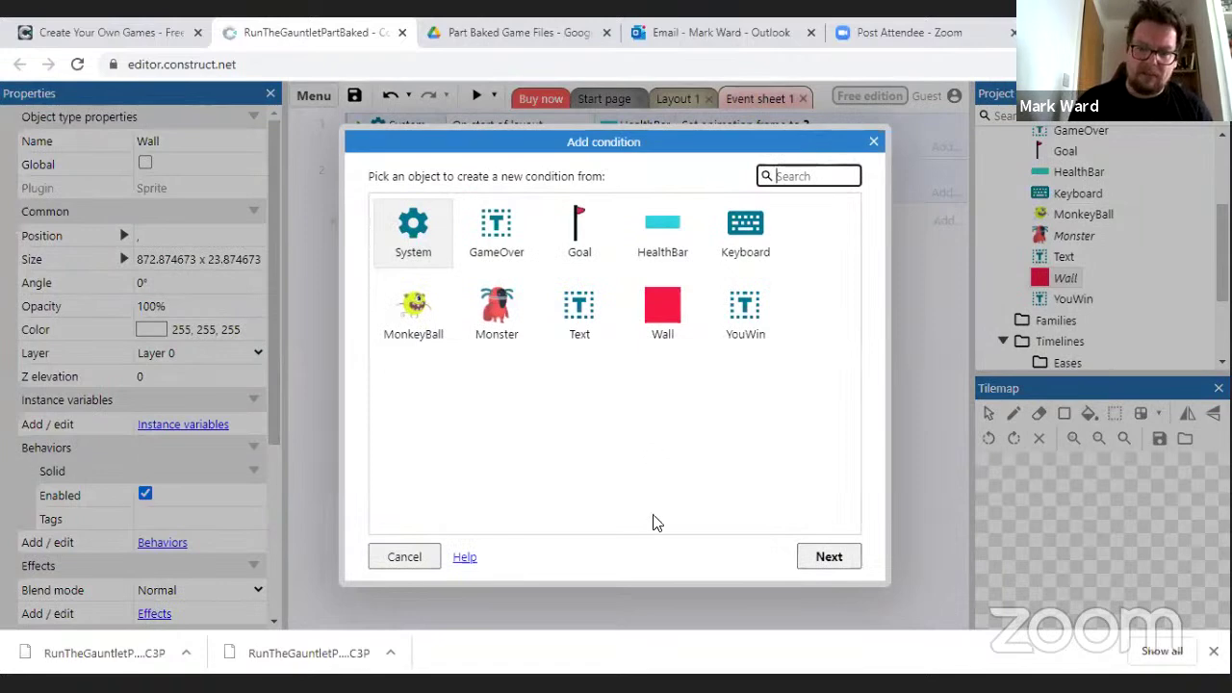
pyautogui.click(737, 250)
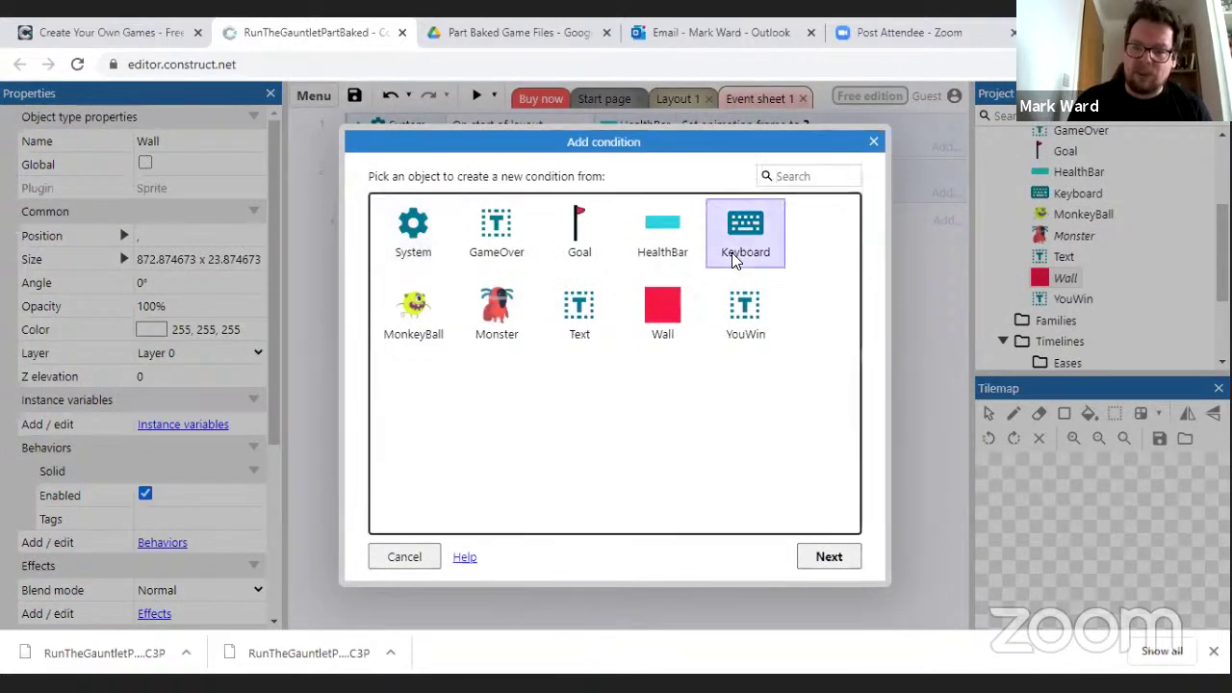
pyautogui.click(826, 559)
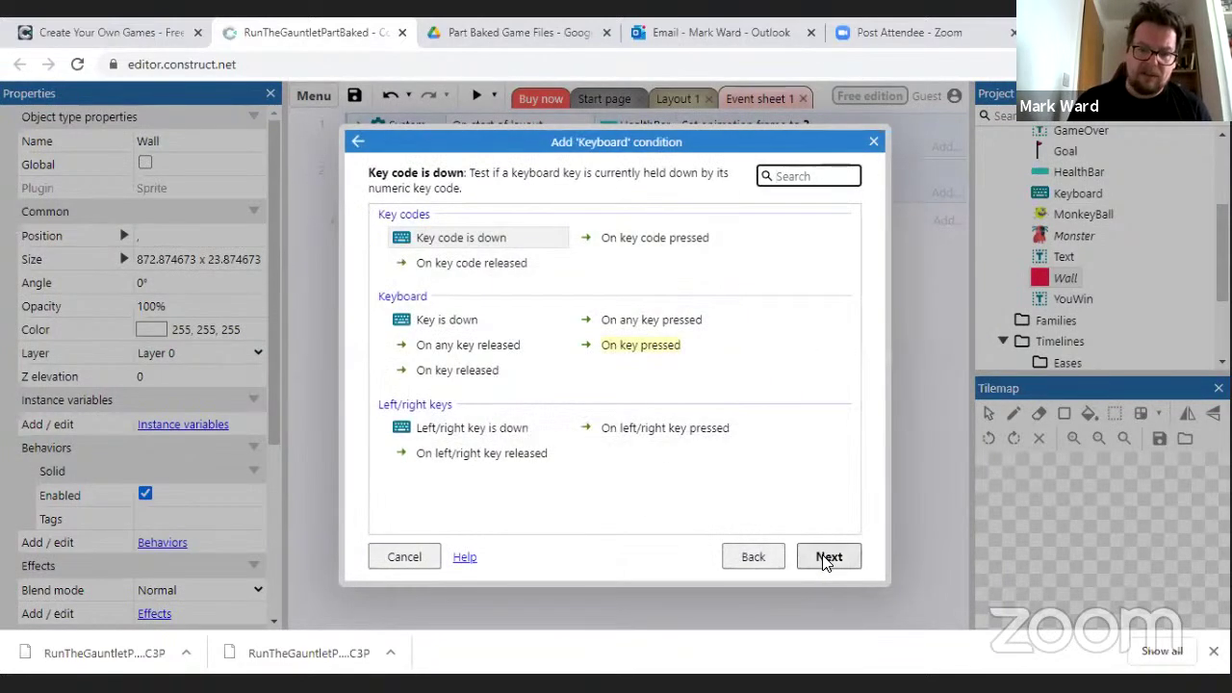
pyautogui.click(449, 319)
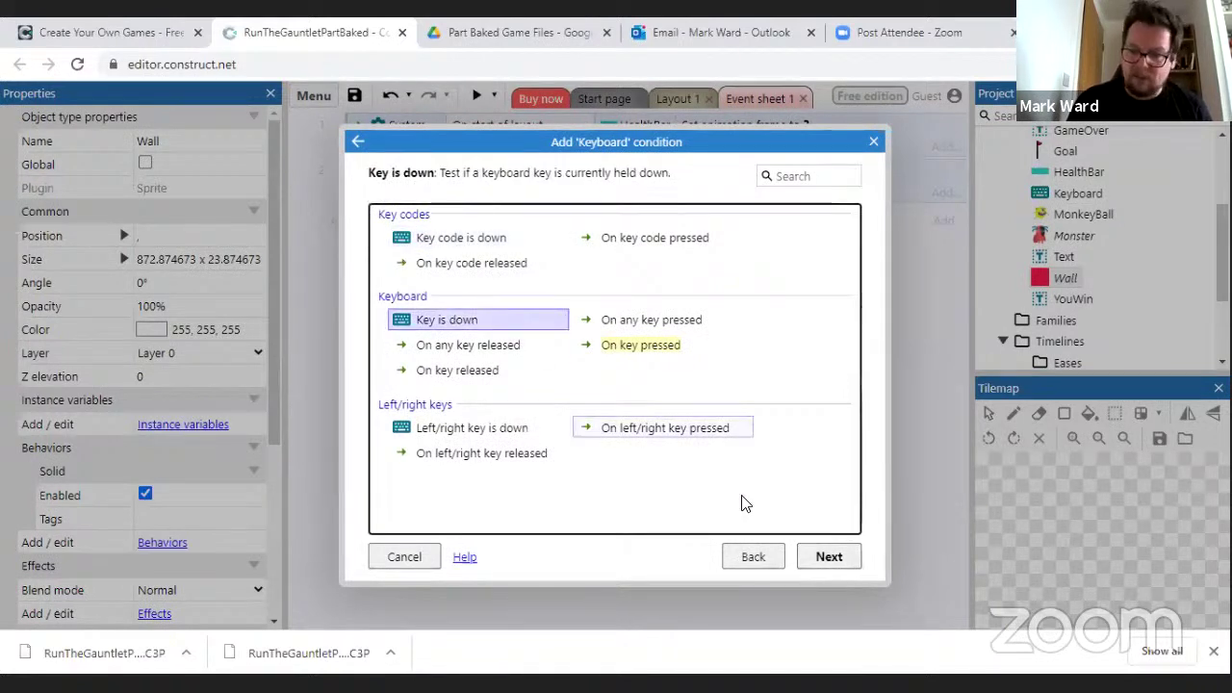
pyautogui.click(828, 557)
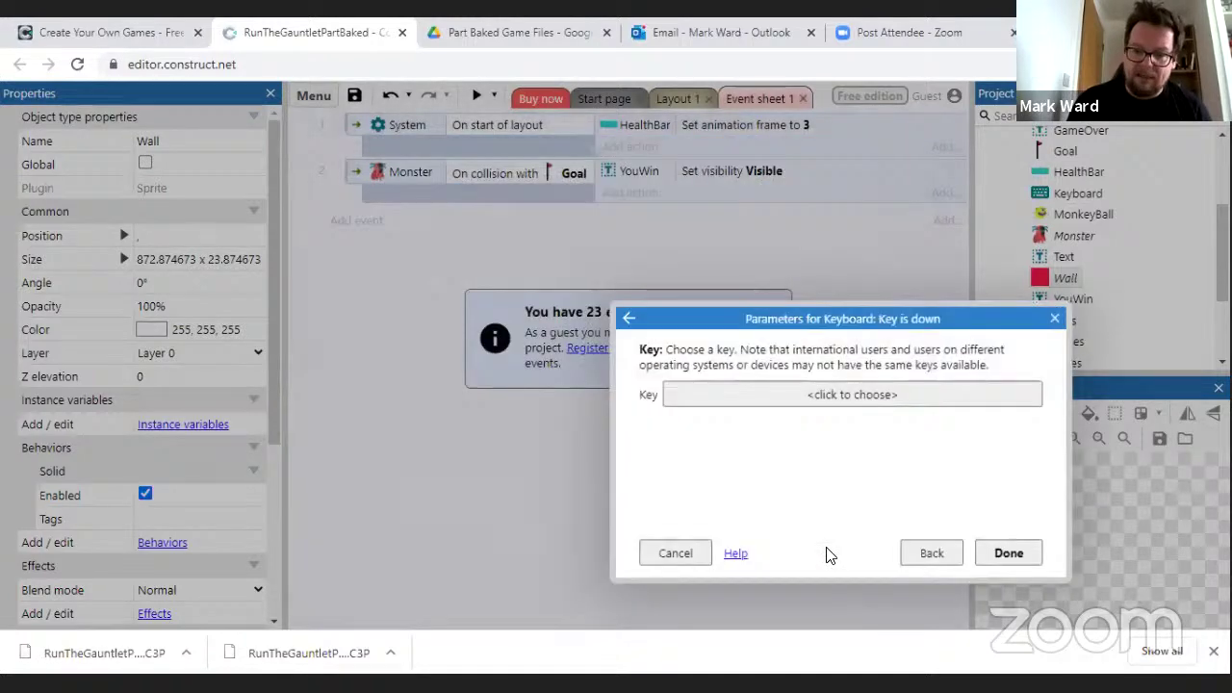
pyautogui.click(862, 395)
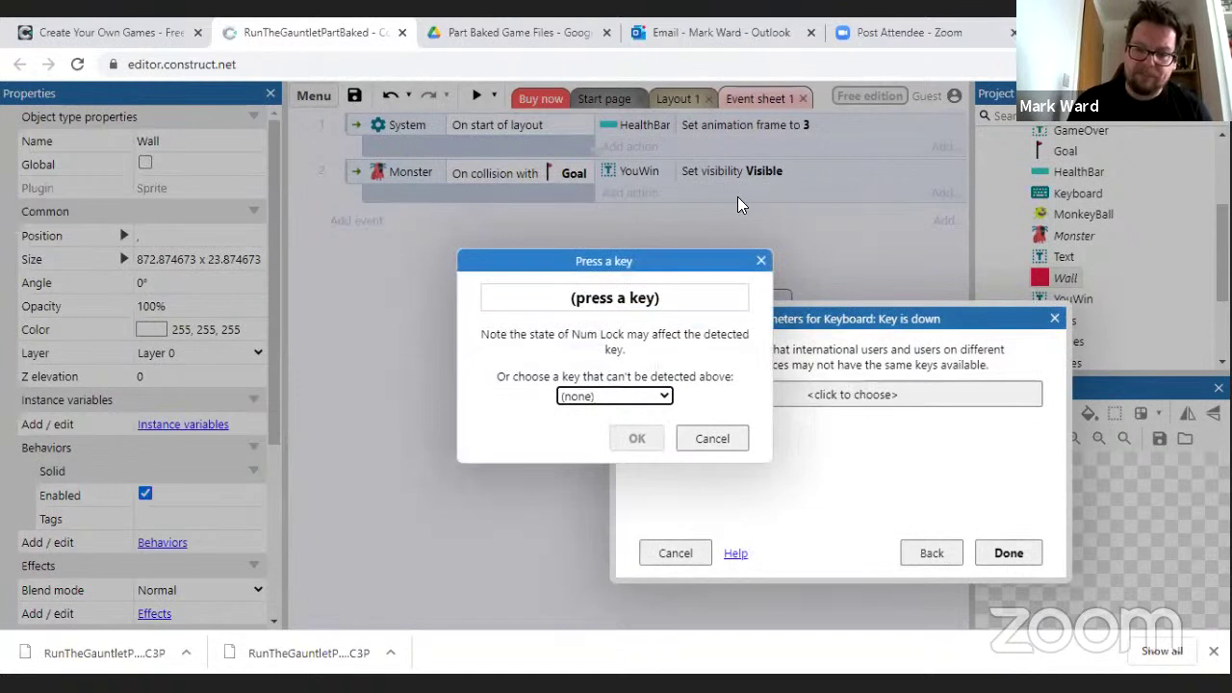
pyautogui.click(713, 438)
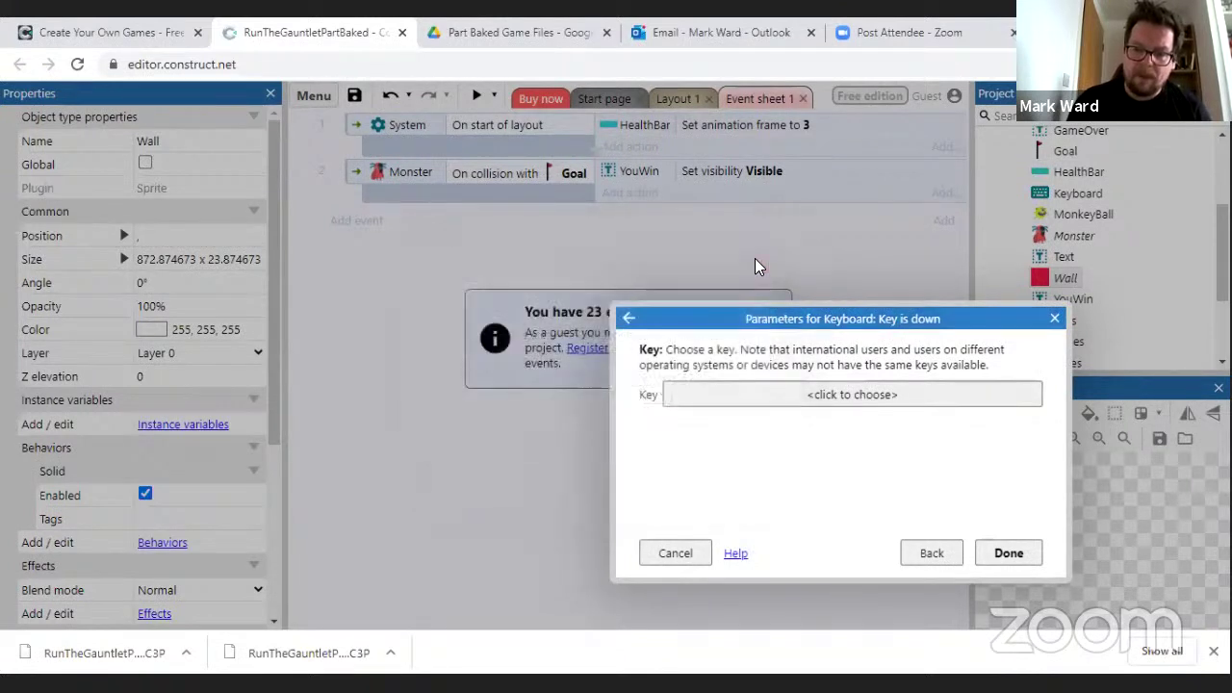
pyautogui.click(804, 394)
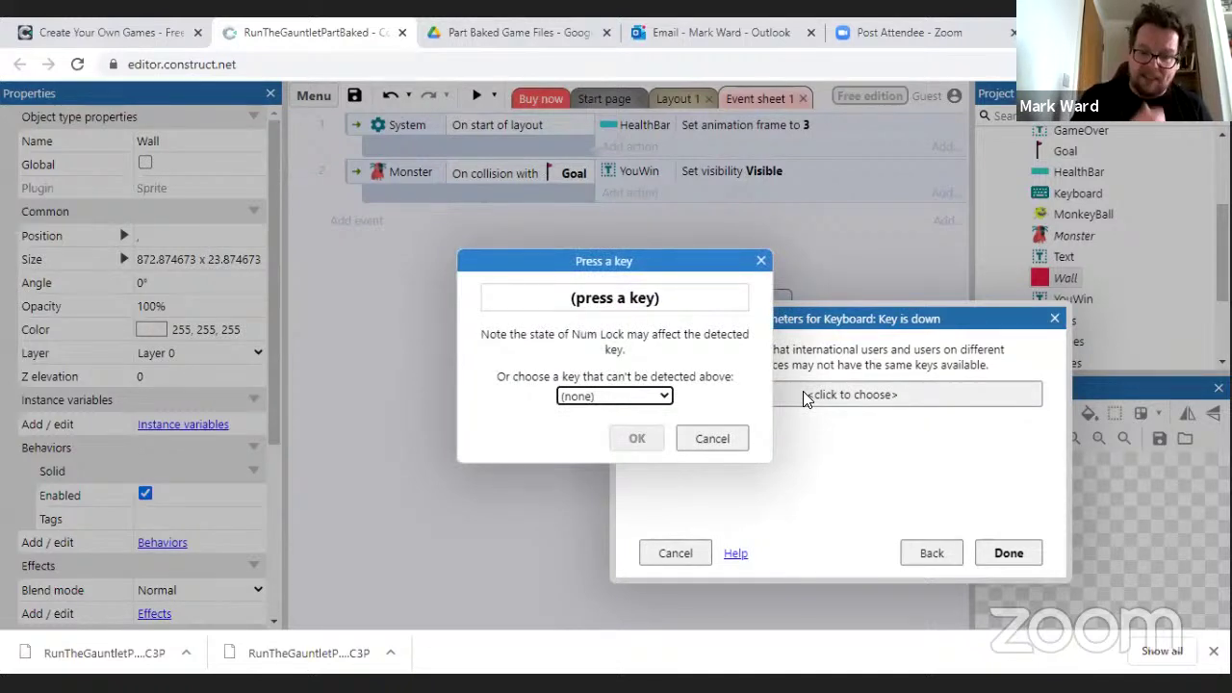
pyautogui.press('Right')
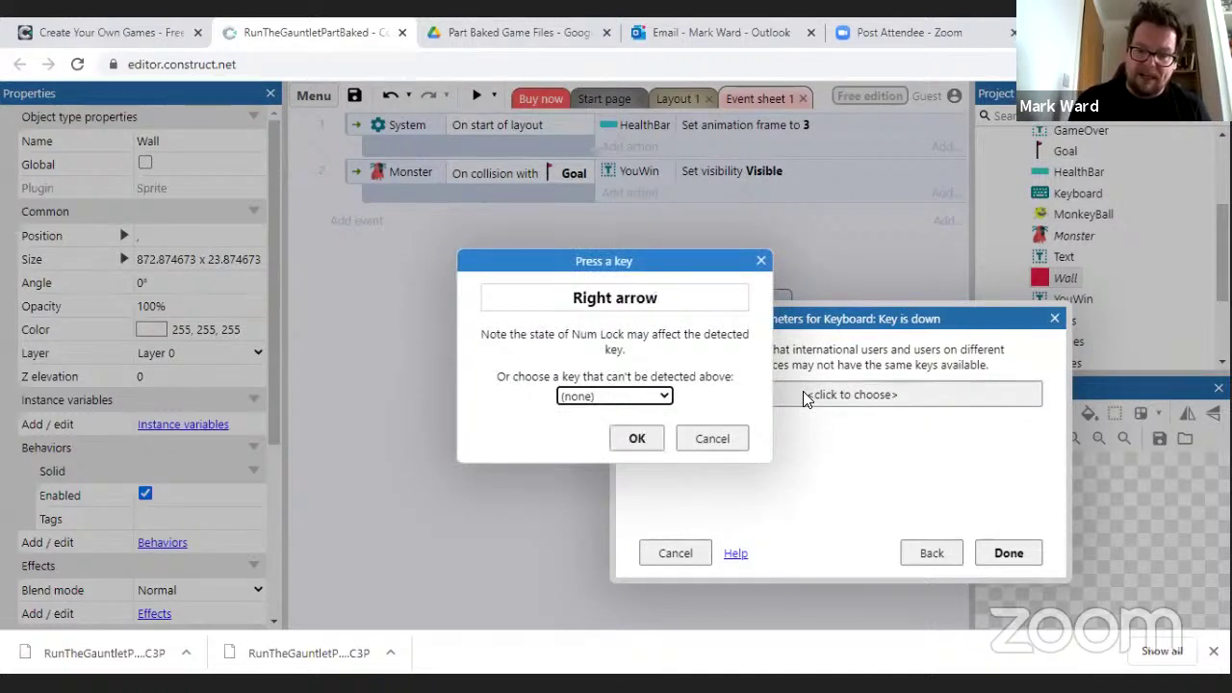
pyautogui.click(656, 438)
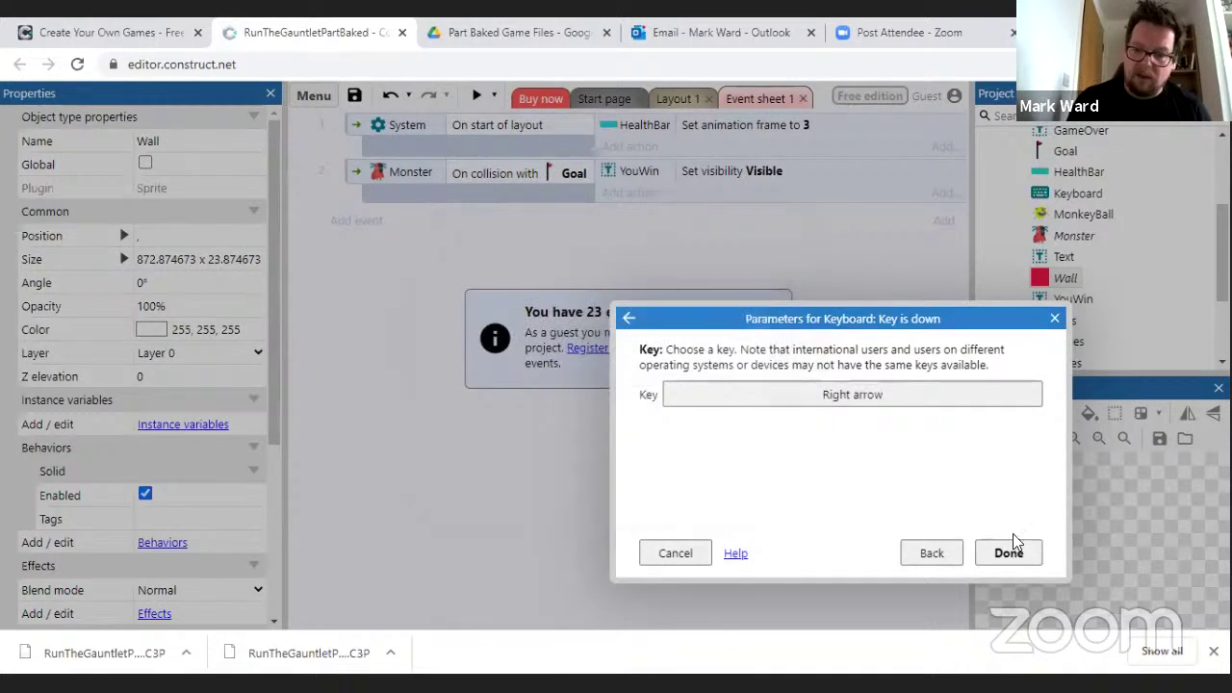
pyautogui.click(1023, 550)
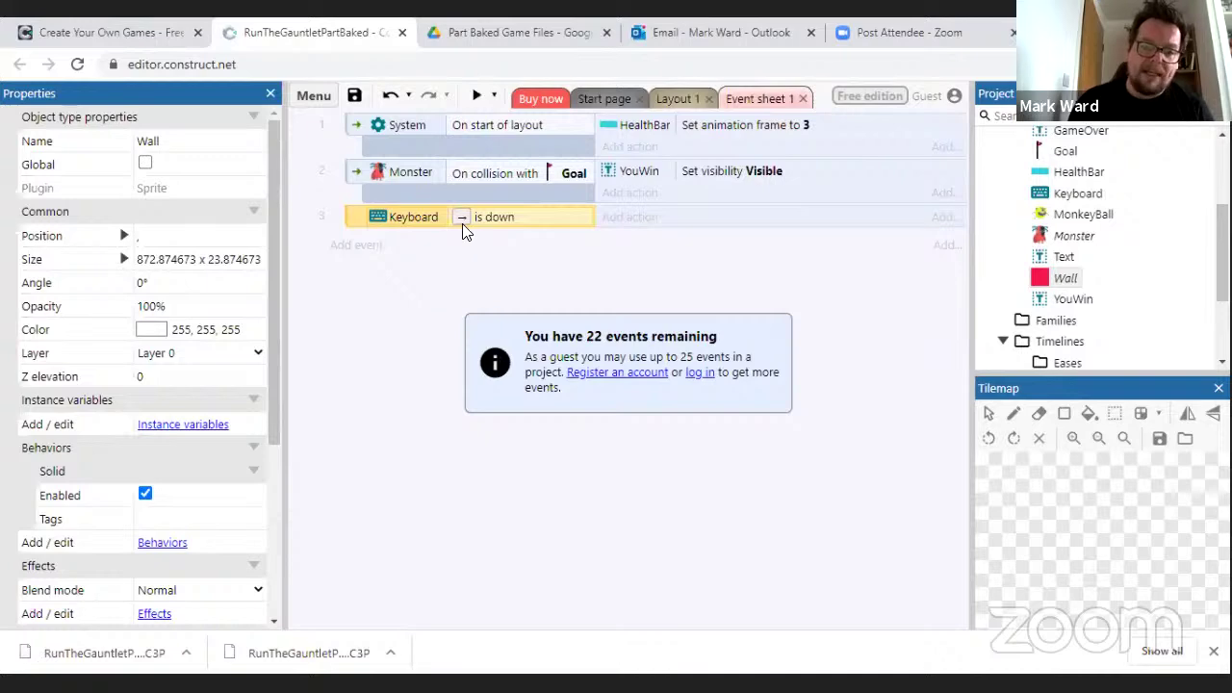
# - Add a Monster action to the Right arrow event that simulates the Platform control Right
pyautogui.click(635, 217)
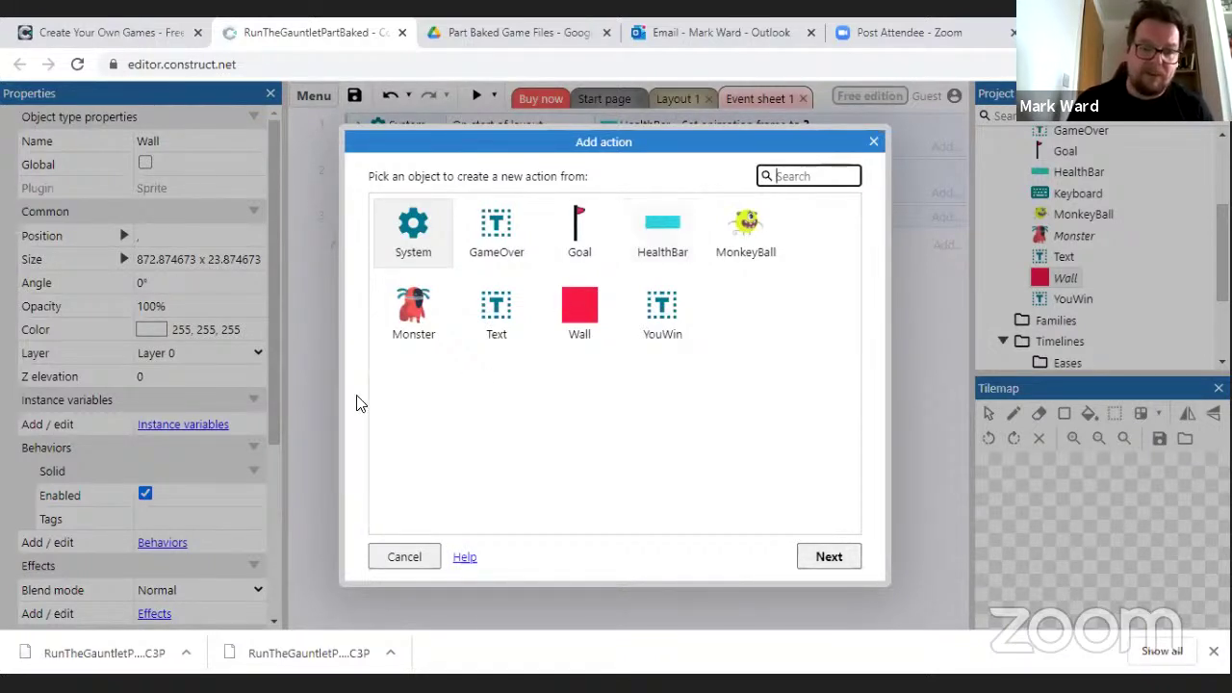
pyautogui.click(415, 322)
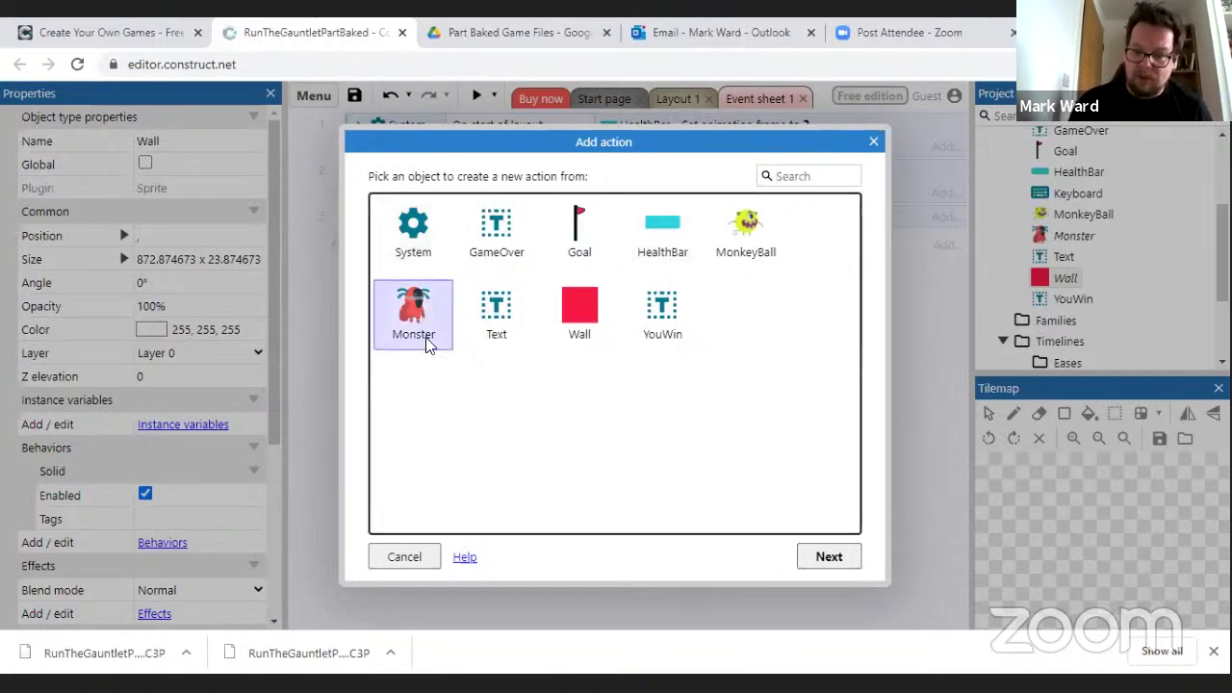
pyautogui.click(831, 562)
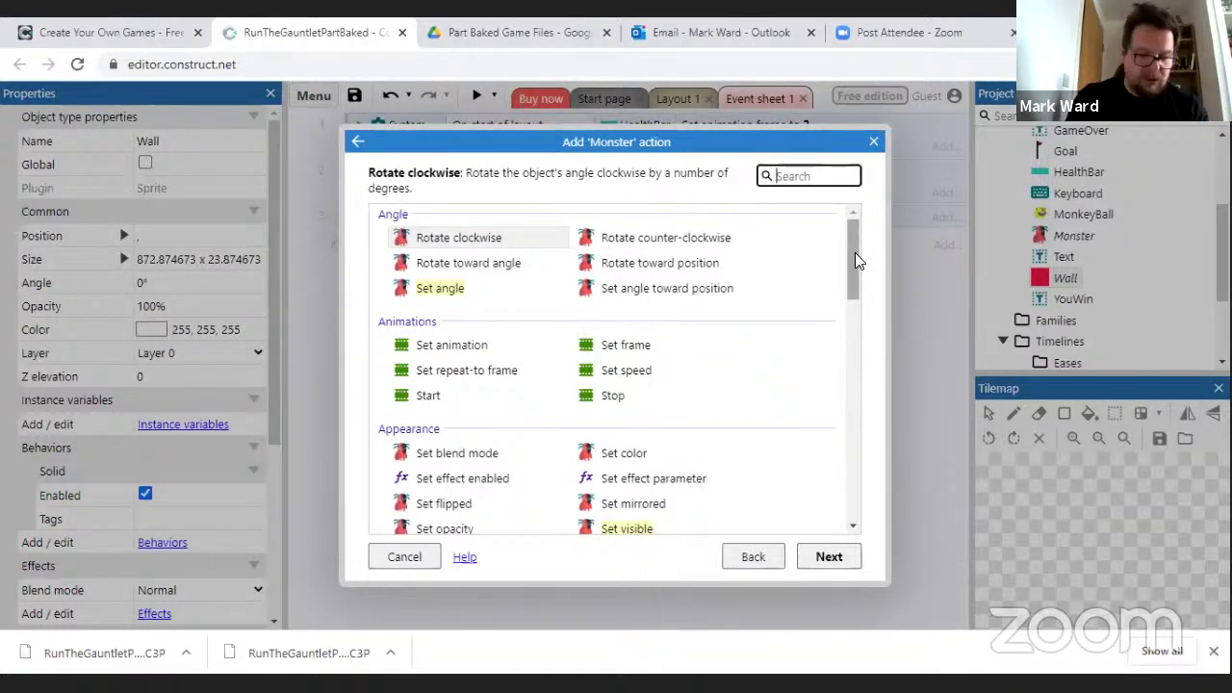
pyautogui.write('simu')
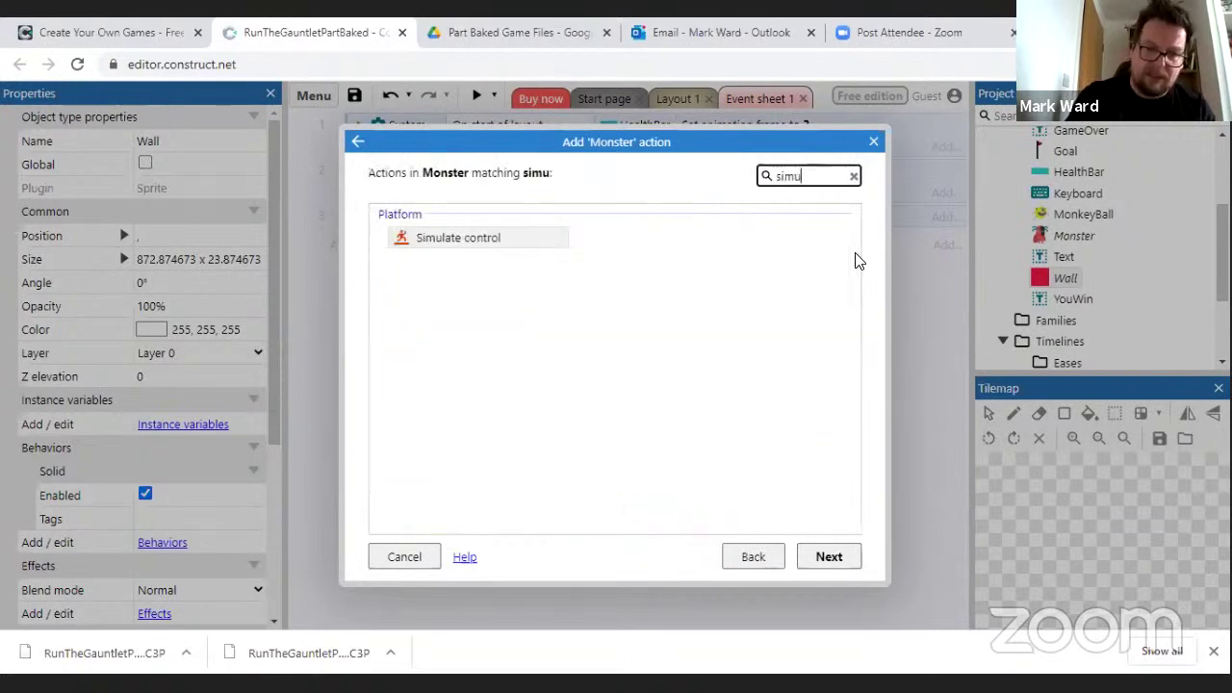
pyautogui.click(455, 240)
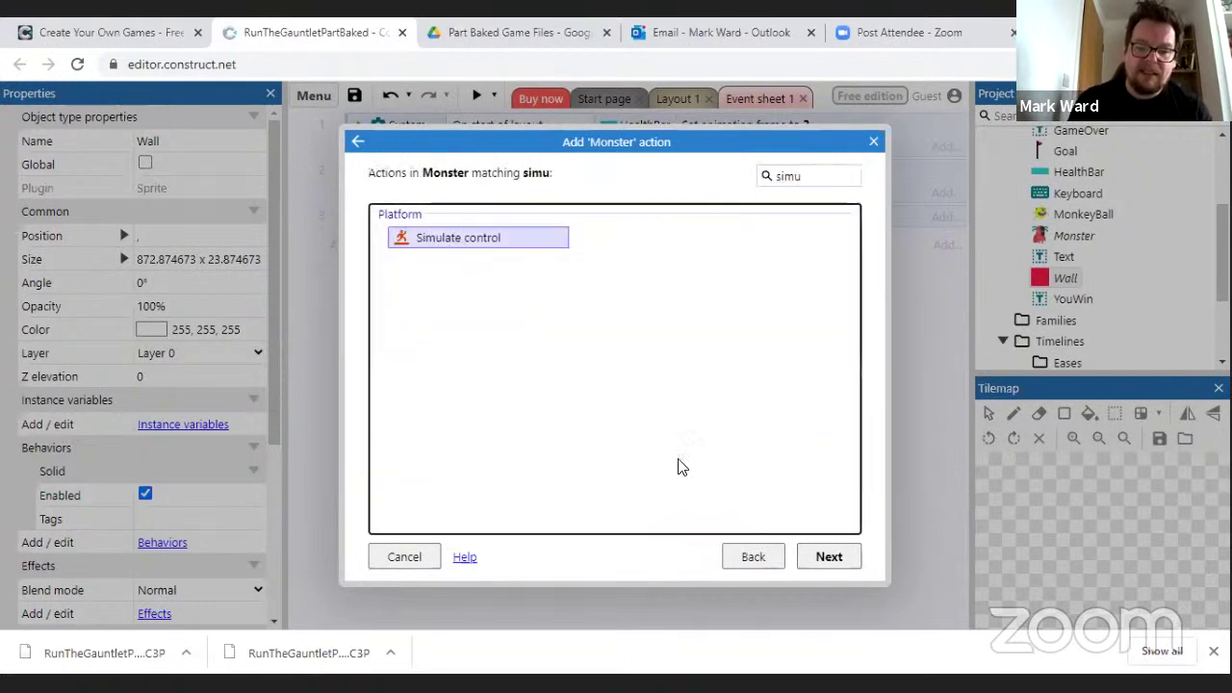
pyautogui.click(837, 565)
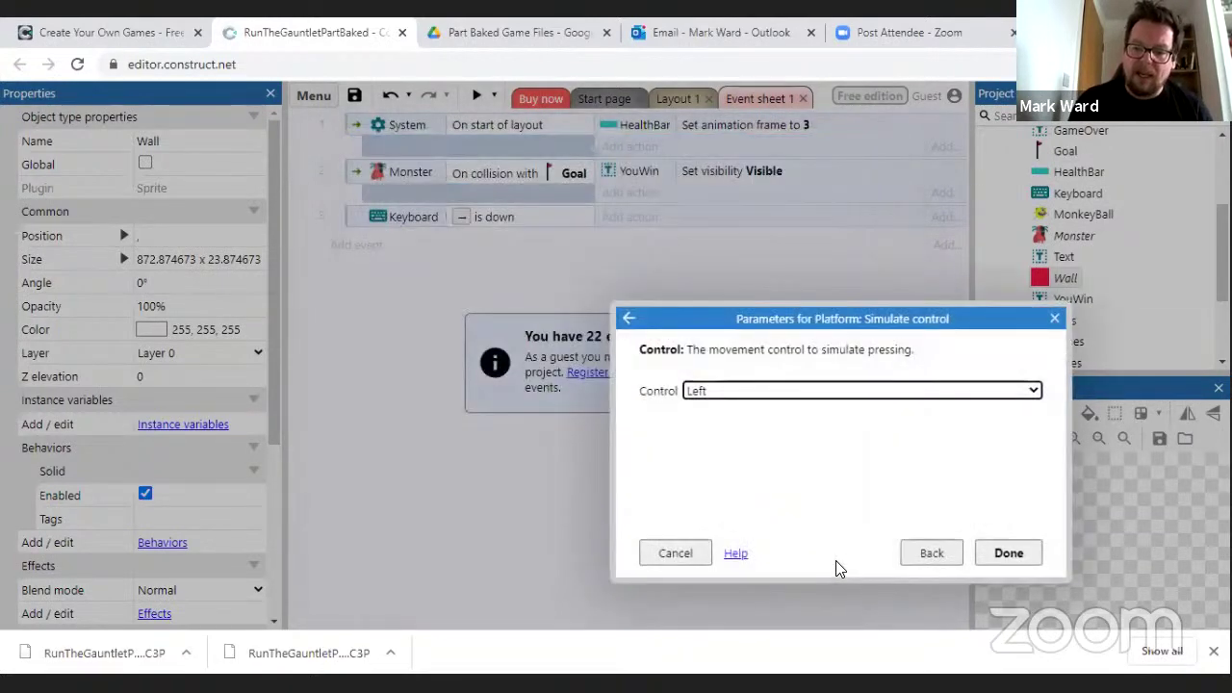
pyautogui.click(757, 397)
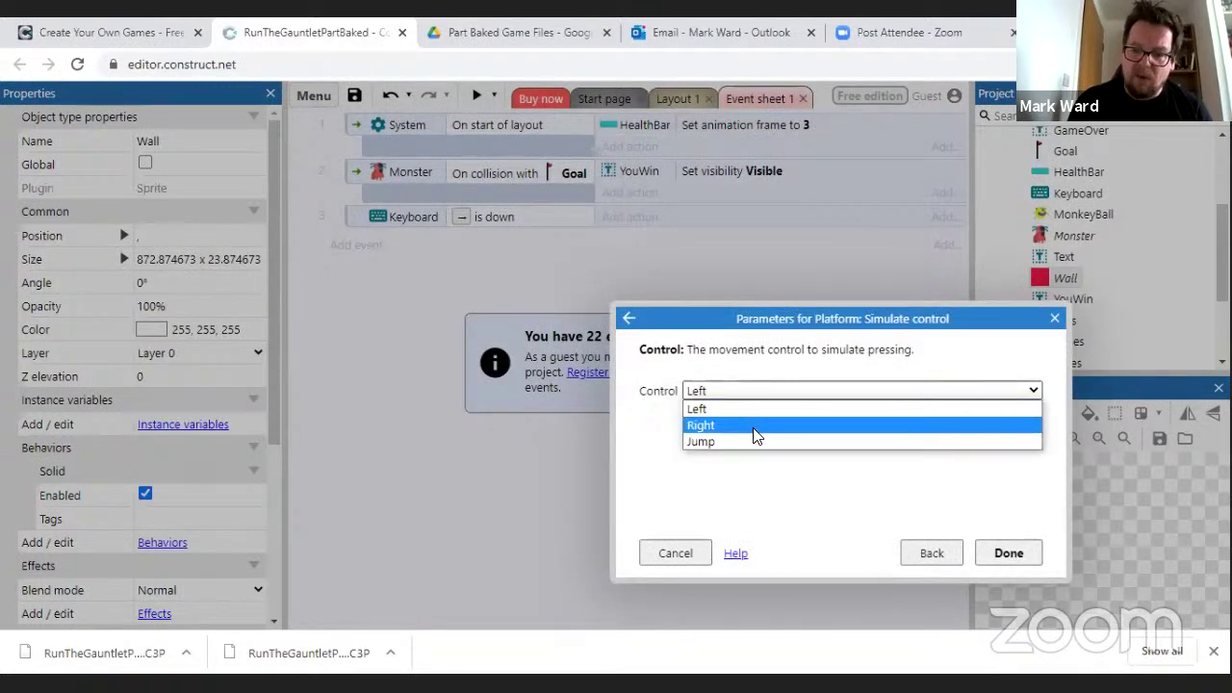
pyautogui.click(756, 427)
pyautogui.click(1021, 558)
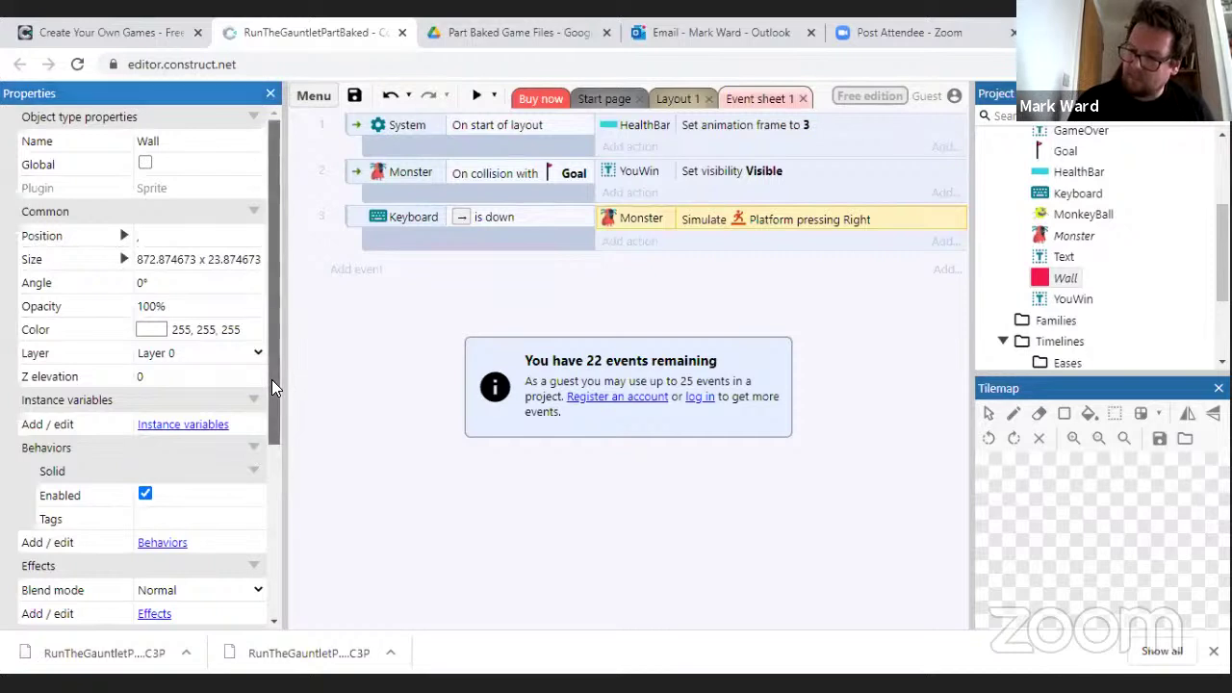
# - Turn off Default controls in the Platform behavior of the Monster in Layout 1, and preview the game
pyautogui.moveTo(271, 379); pyautogui.dragTo(268, 449)
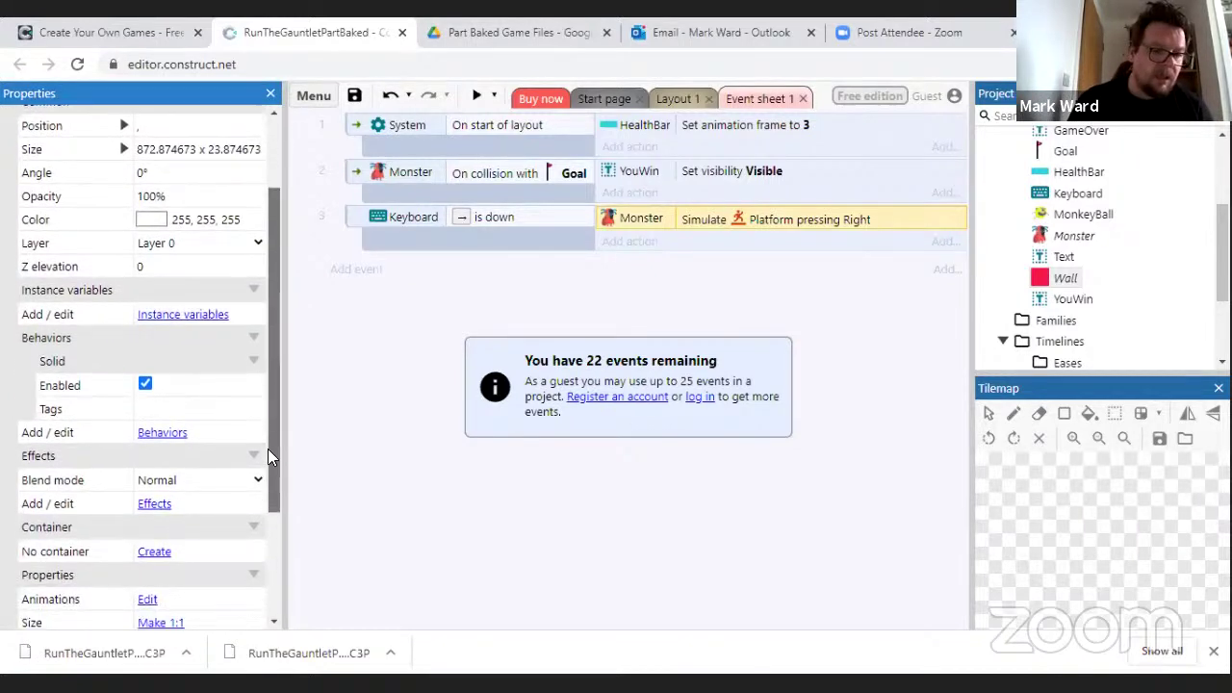
pyautogui.click(674, 98)
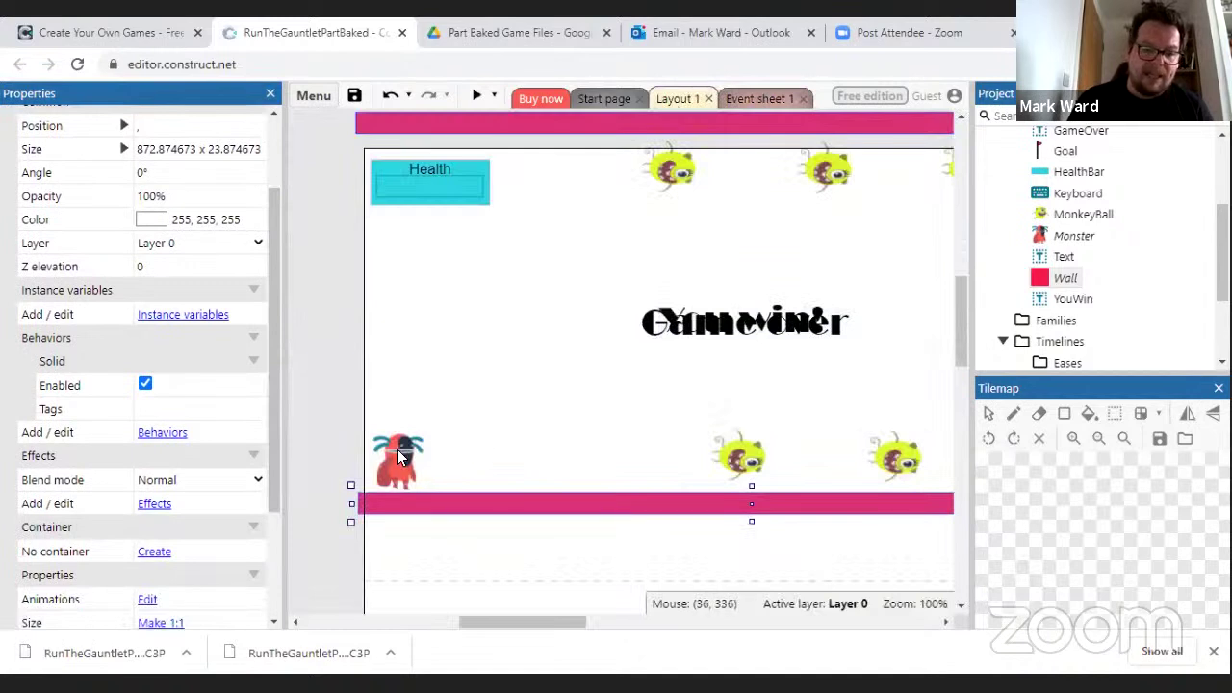
pyautogui.click(397, 452)
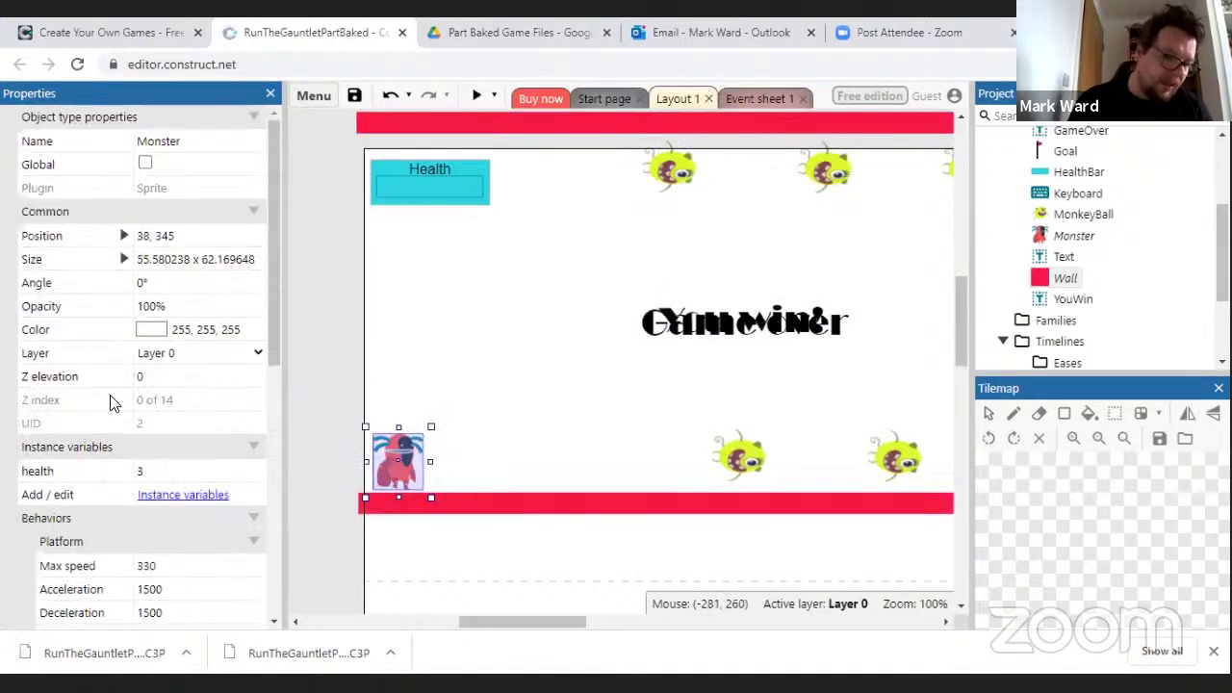
pyautogui.moveTo(270, 345); pyautogui.dragTo(268, 491)
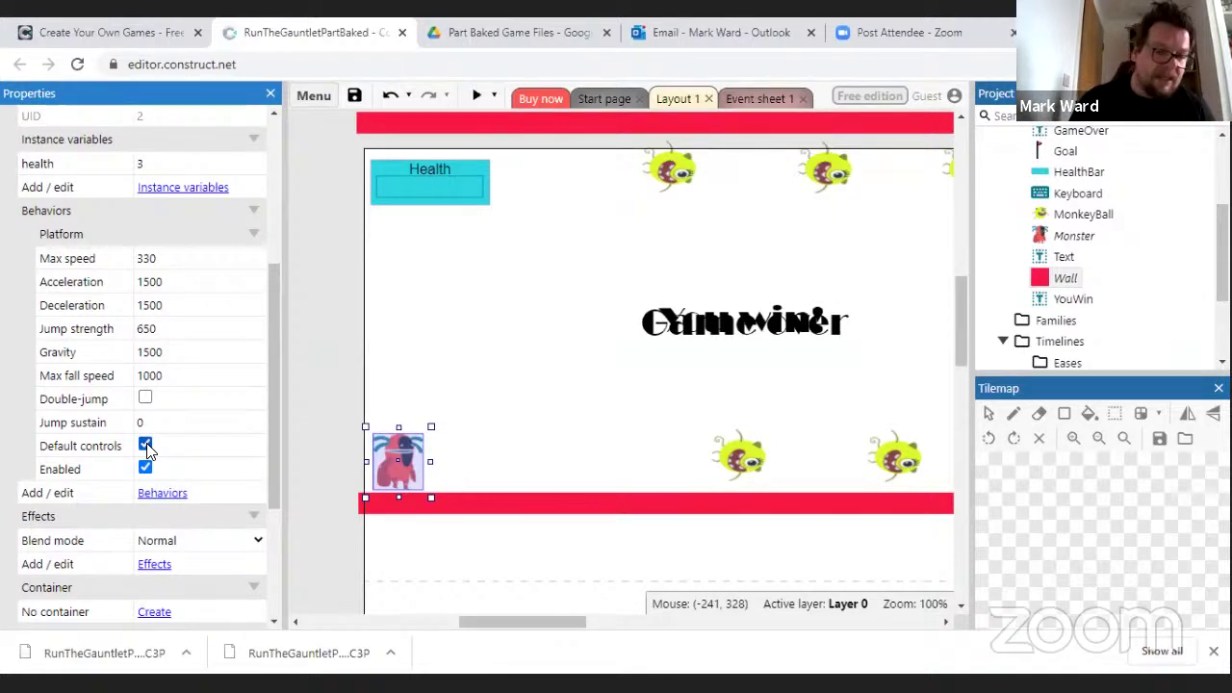
pyautogui.click(475, 96)
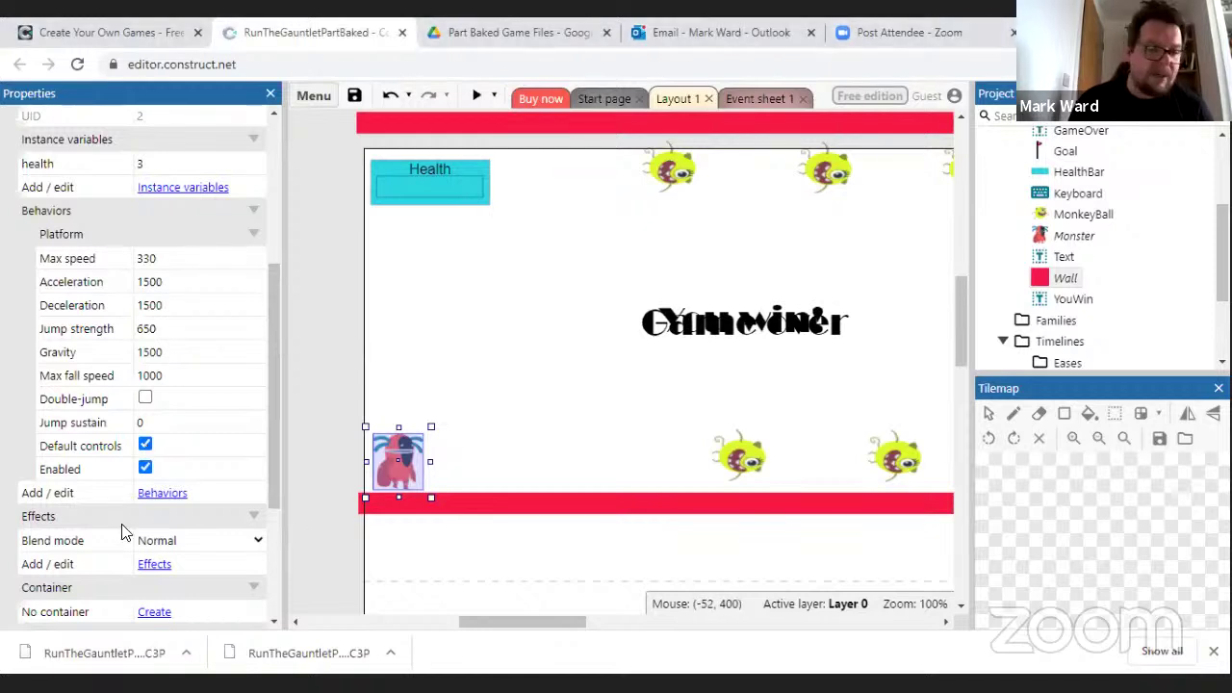
pyautogui.click(146, 445)
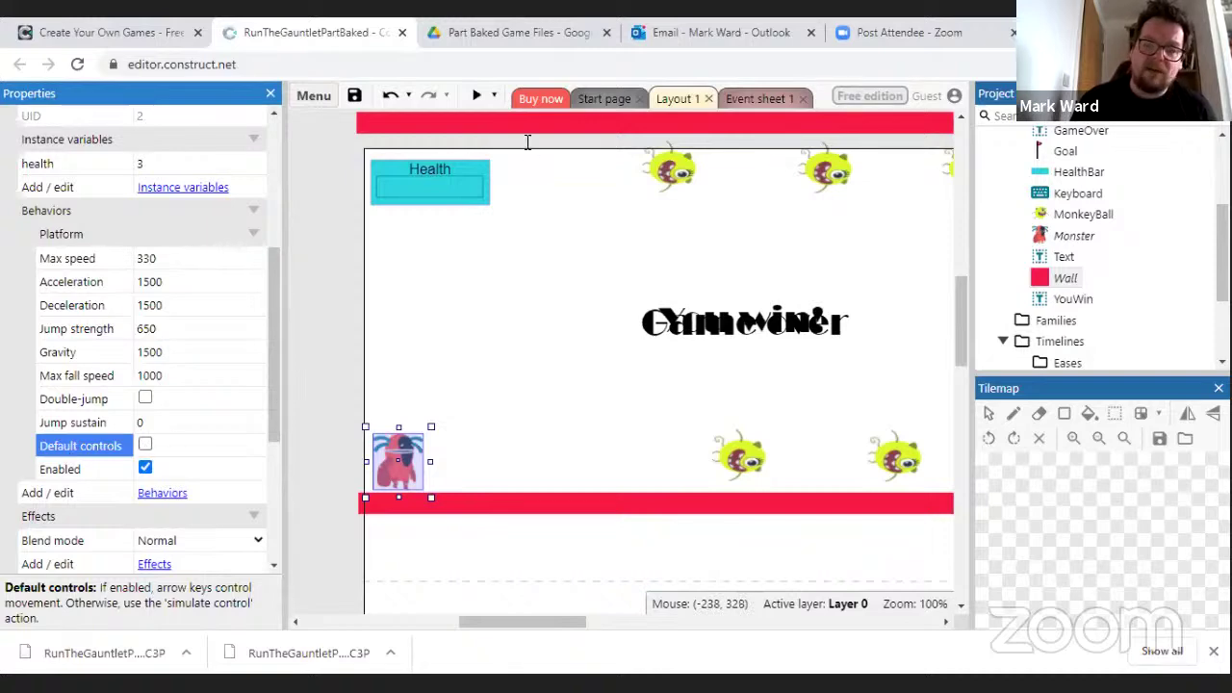
pyautogui.click(475, 96)
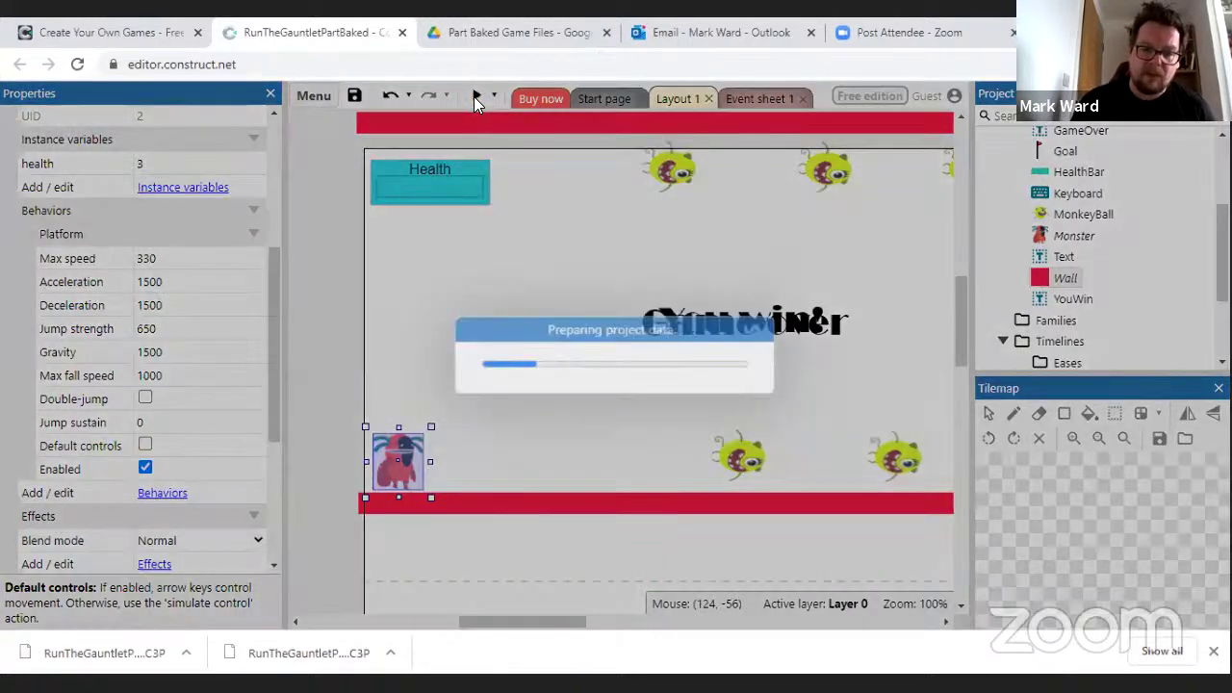
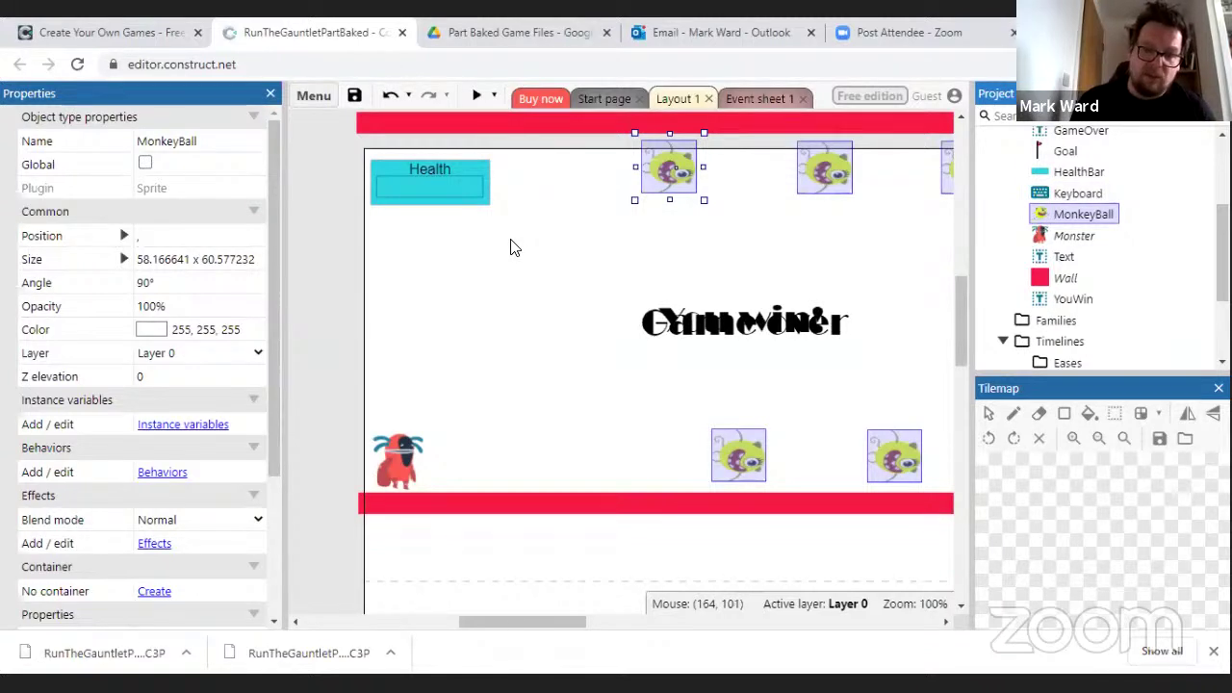
pyautogui.click(597, 267)
pyautogui.click(678, 162)
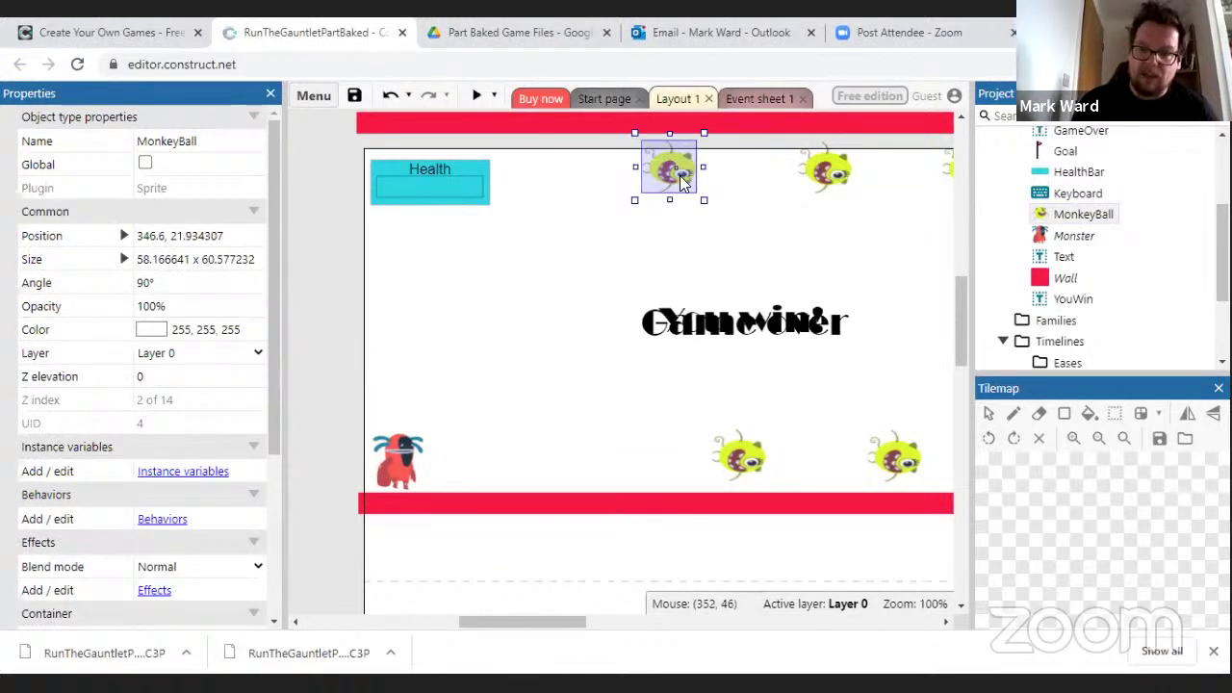
pyautogui.click(1106, 216)
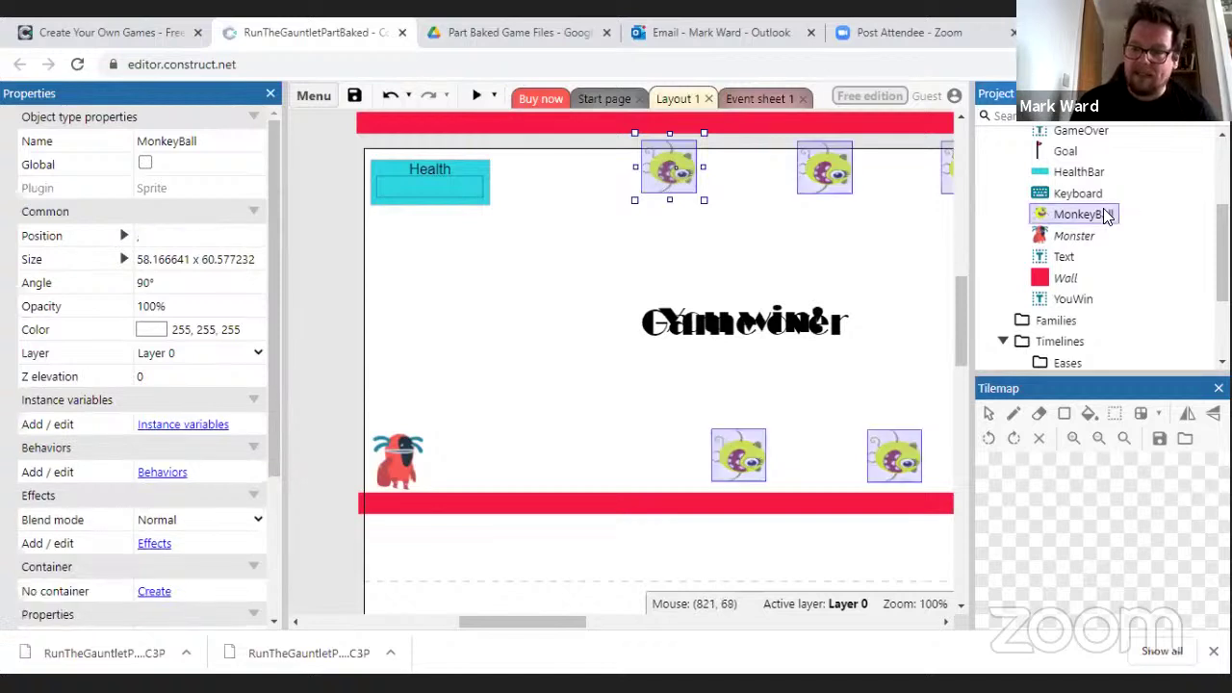
pyautogui.click(1106, 216)
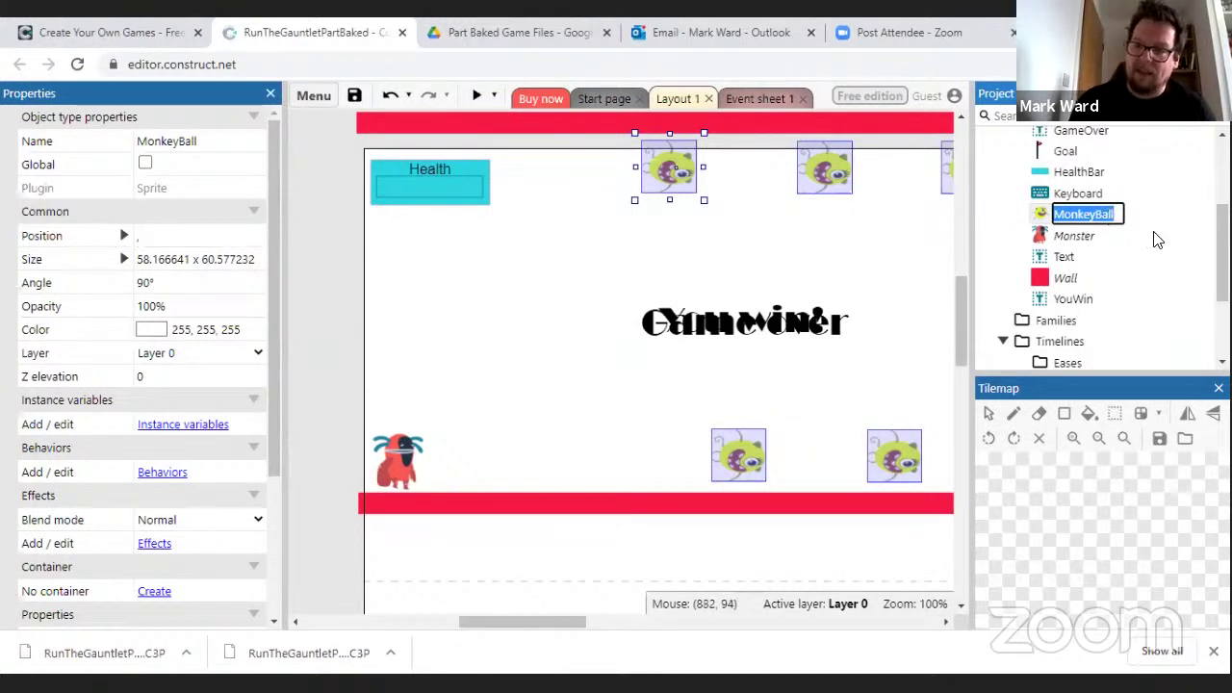
pyautogui.press('Return')
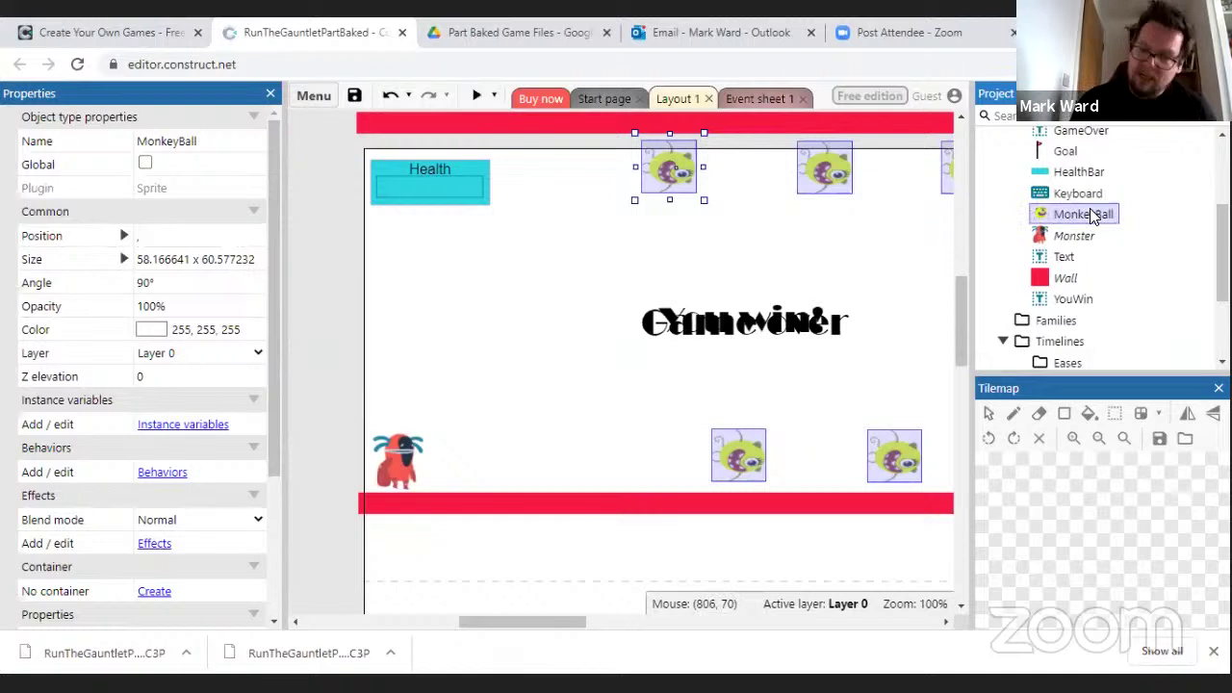
# - Add the Bullet movement behavior to the MonkeyBall object type and preview the game
pyautogui.rightClick(1091, 214)
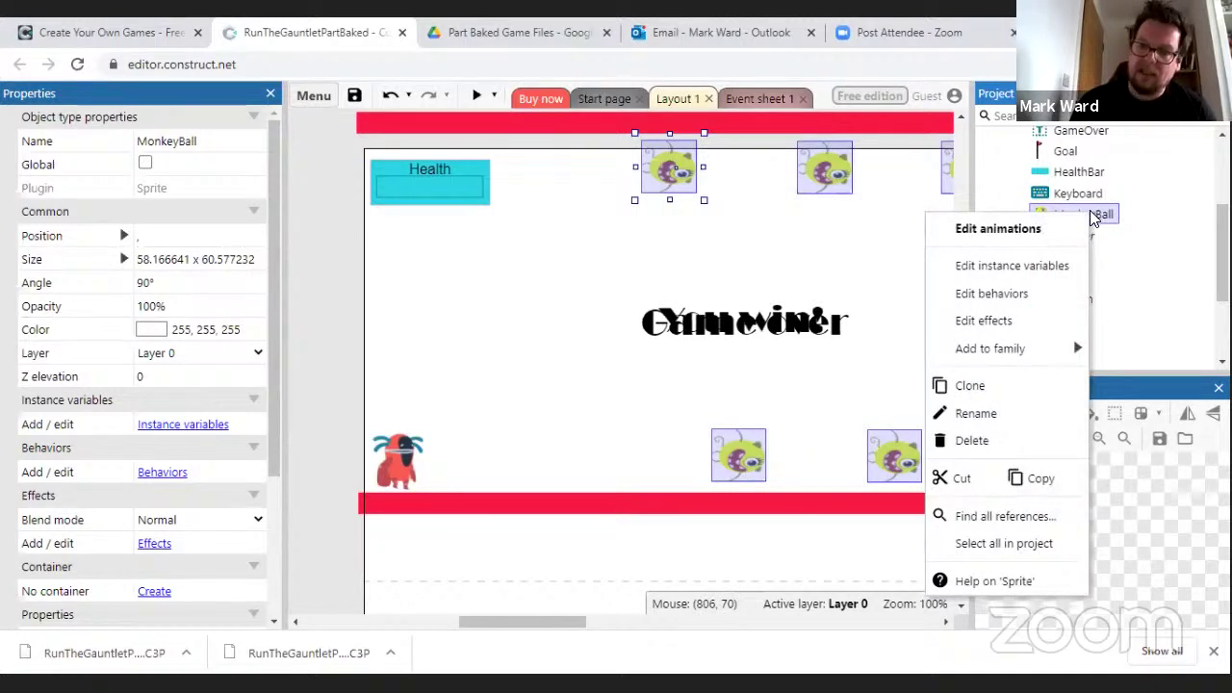
pyautogui.click(1032, 294)
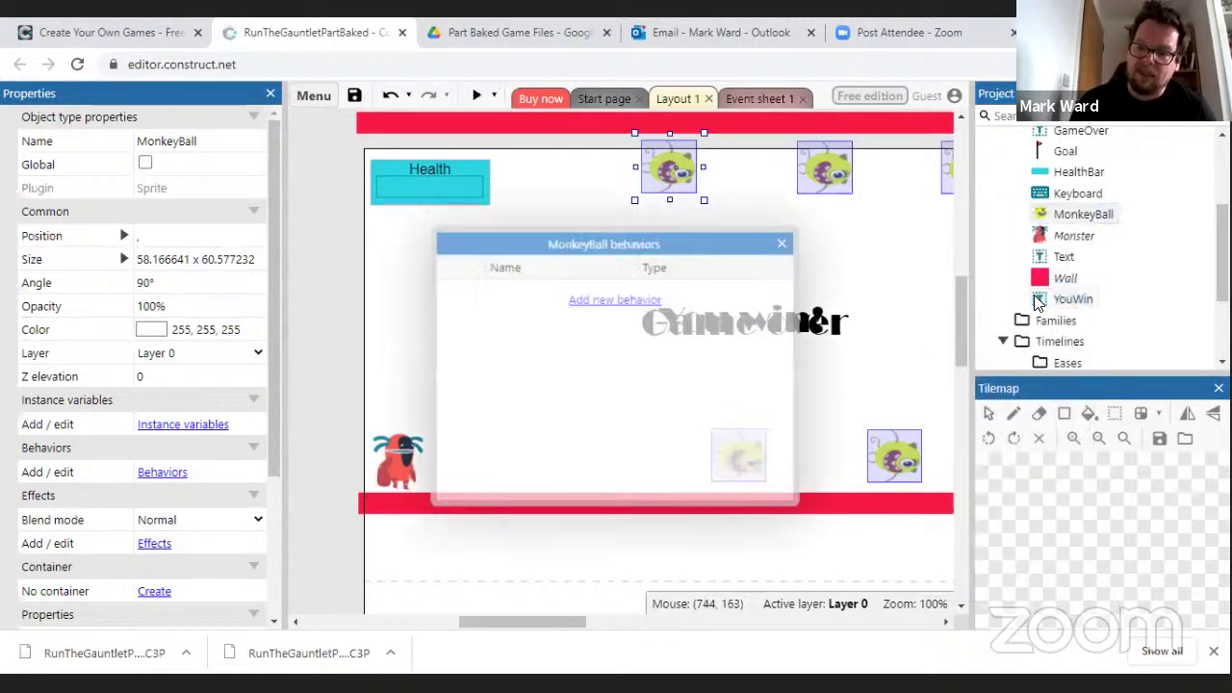
pyautogui.click(651, 300)
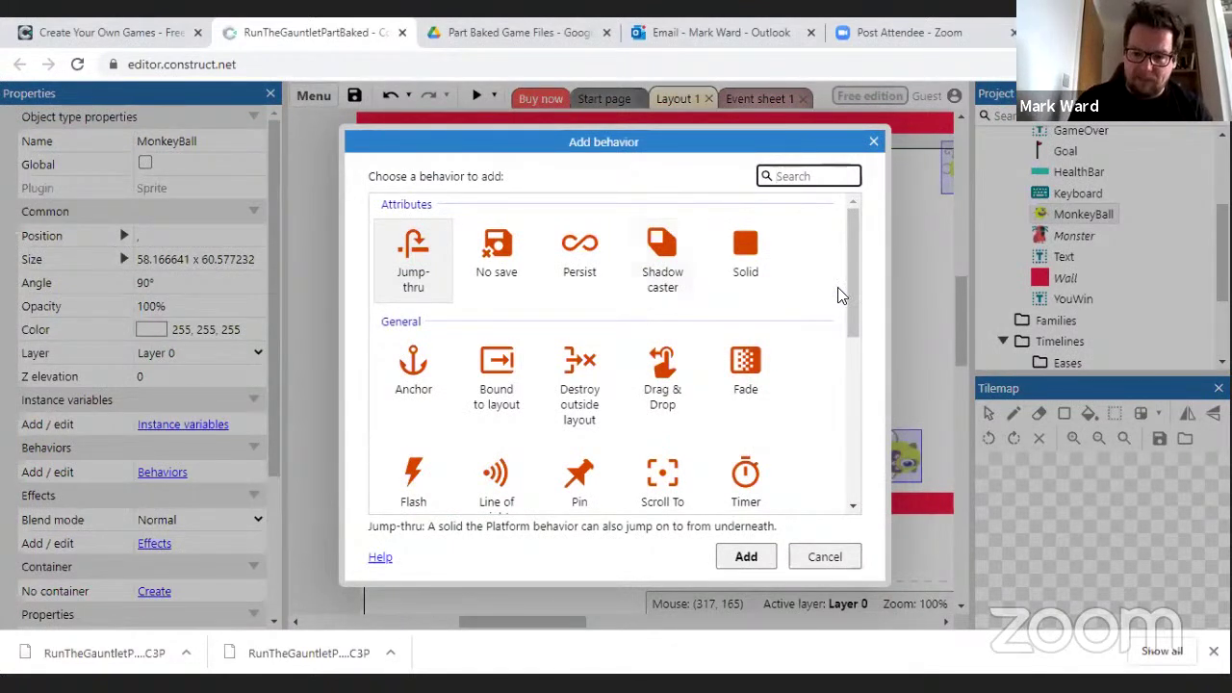
pyautogui.moveTo(853, 293); pyautogui.dragTo(851, 420)
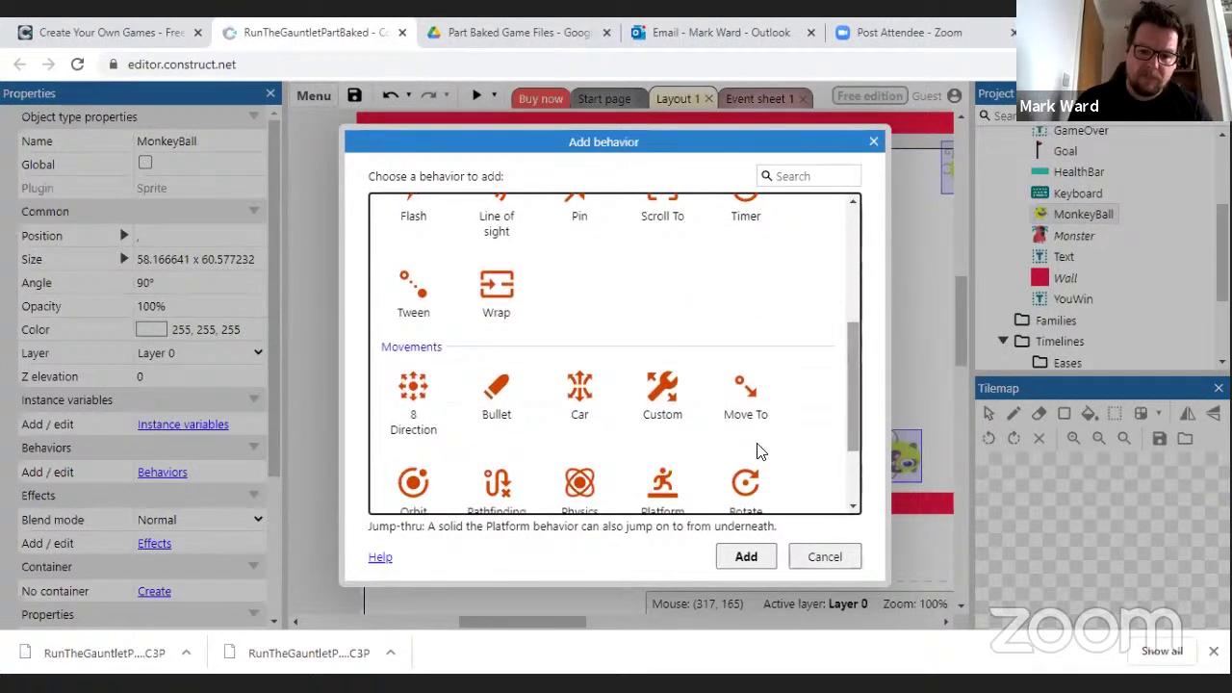
pyautogui.click(489, 415)
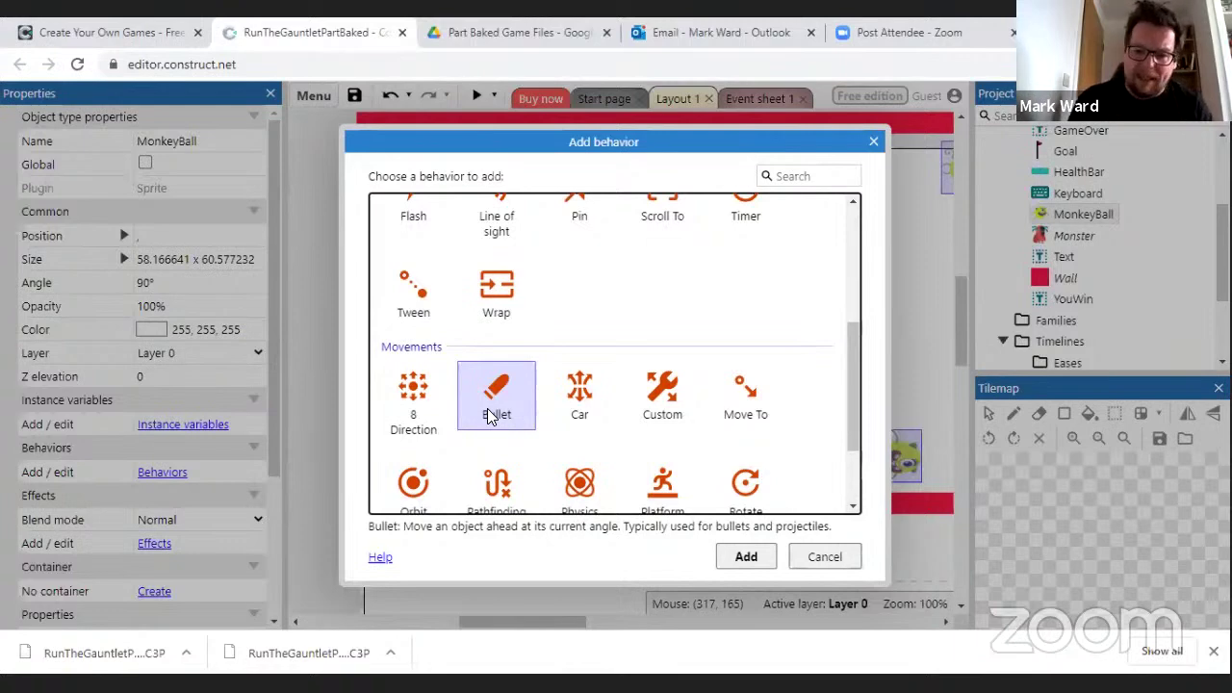
pyautogui.click(746, 556)
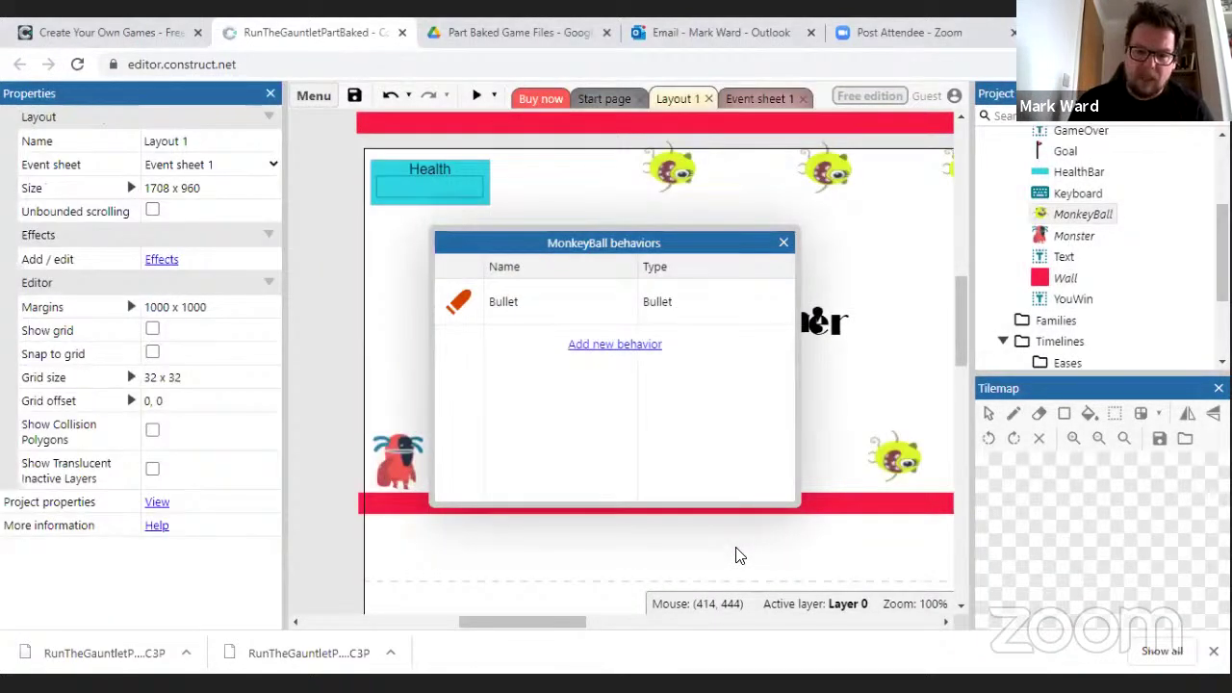
pyautogui.click(782, 244)
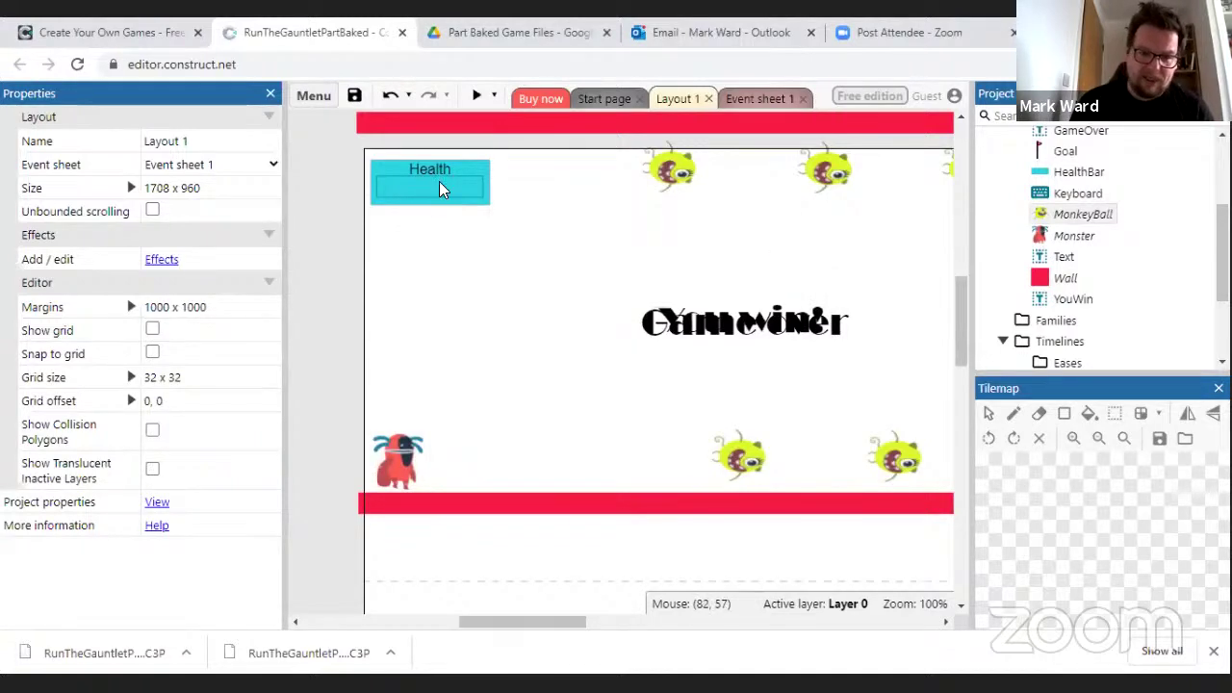
pyautogui.click(478, 98)
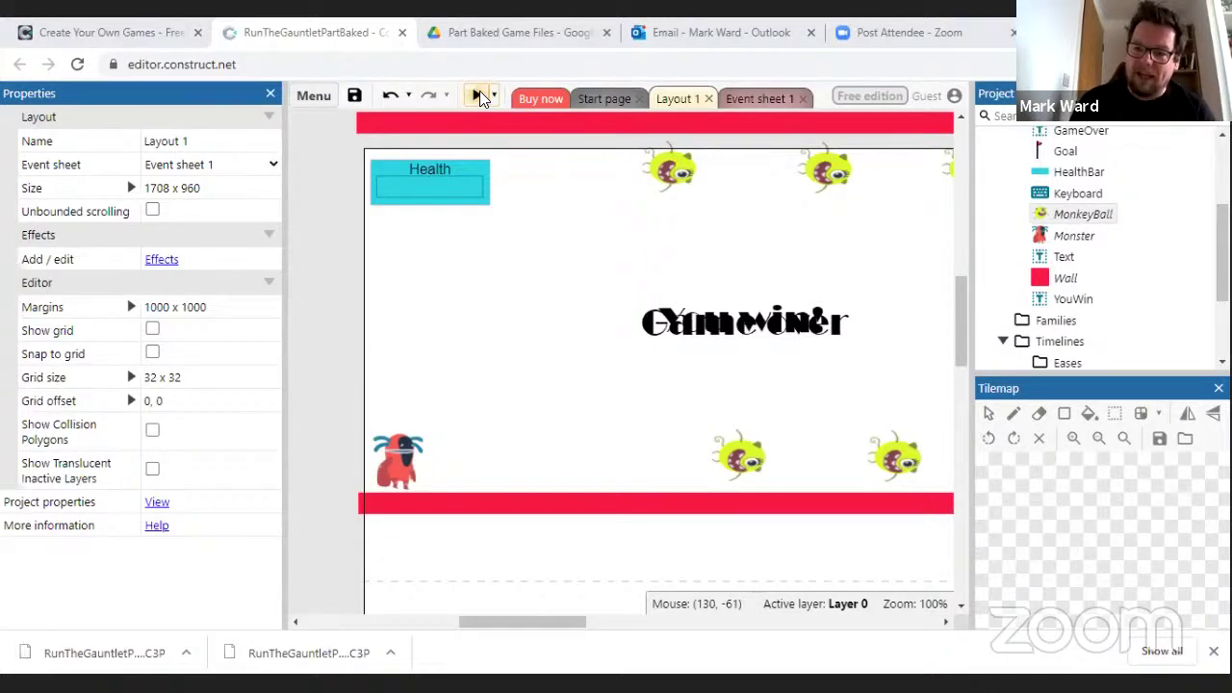
pyautogui.click(479, 95)
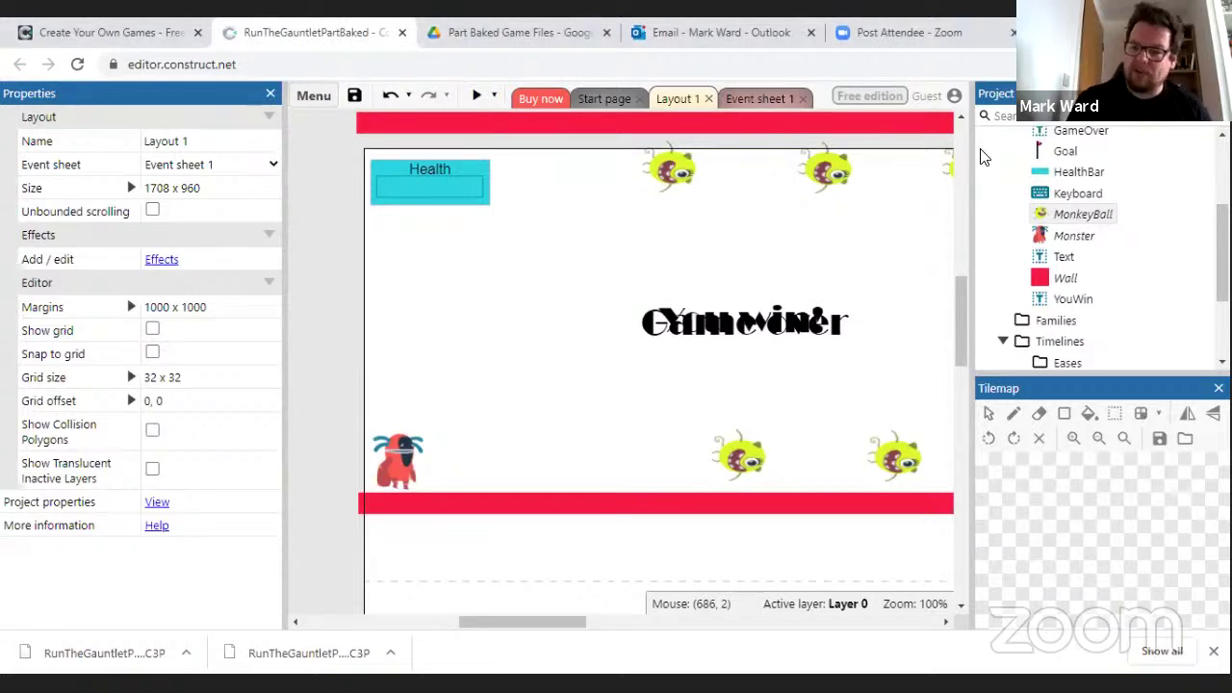
pyautogui.click(1080, 214)
pyautogui.click(1080, 213)
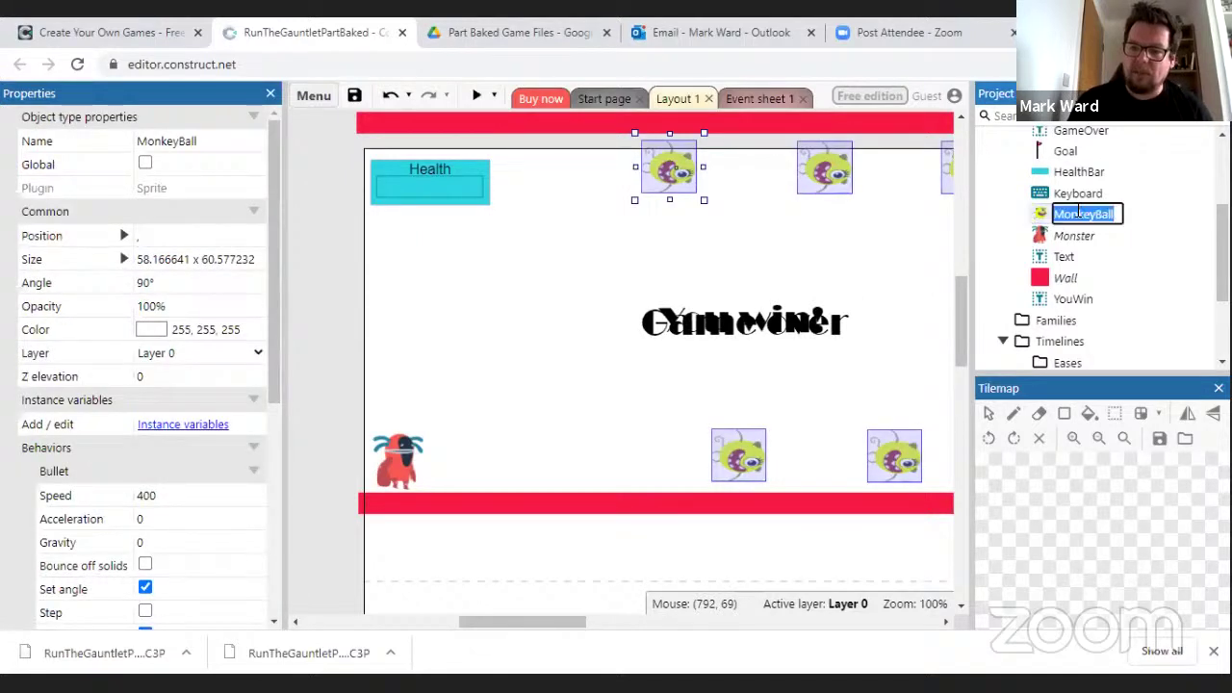
pyautogui.press('Escape')
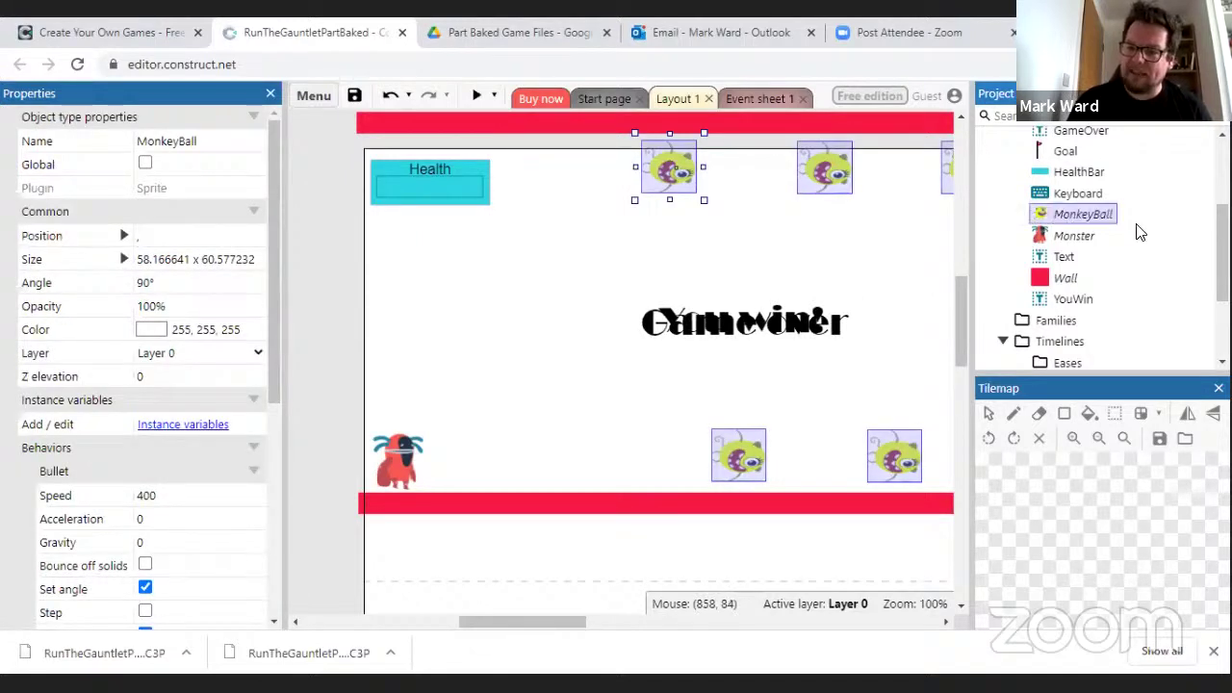
pyautogui.moveTo(1075, 214); pyautogui.dragTo(790, 183)
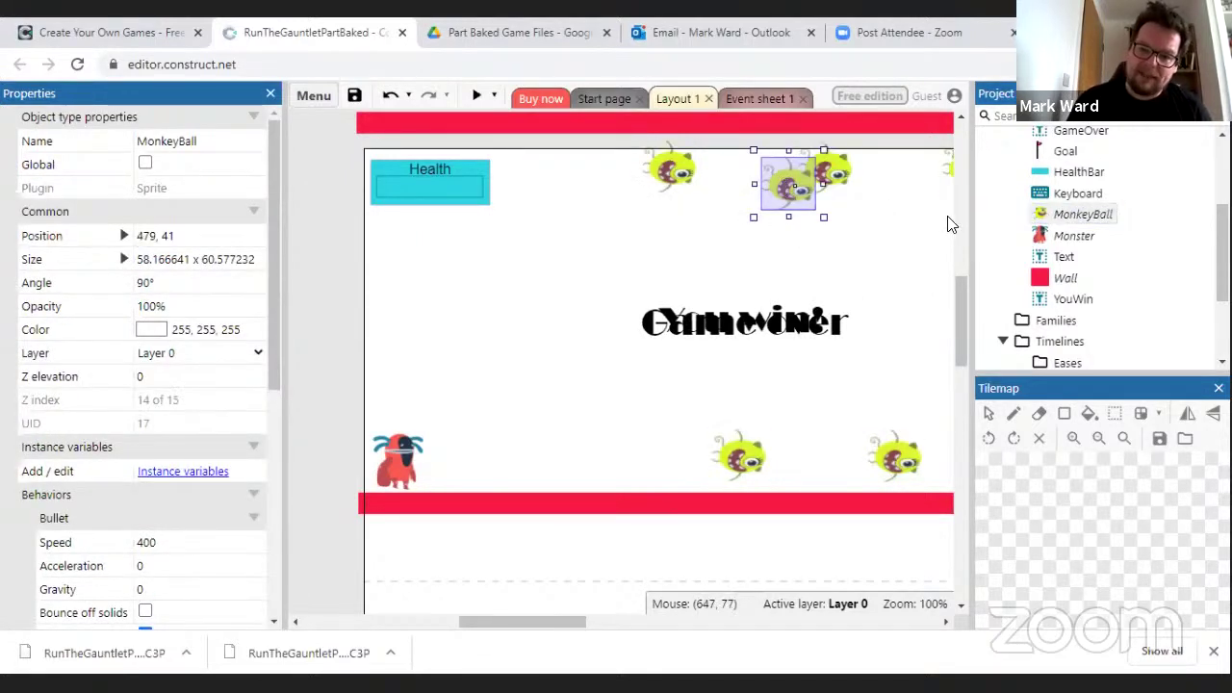
pyautogui.hotkey('ctrl', 'z')
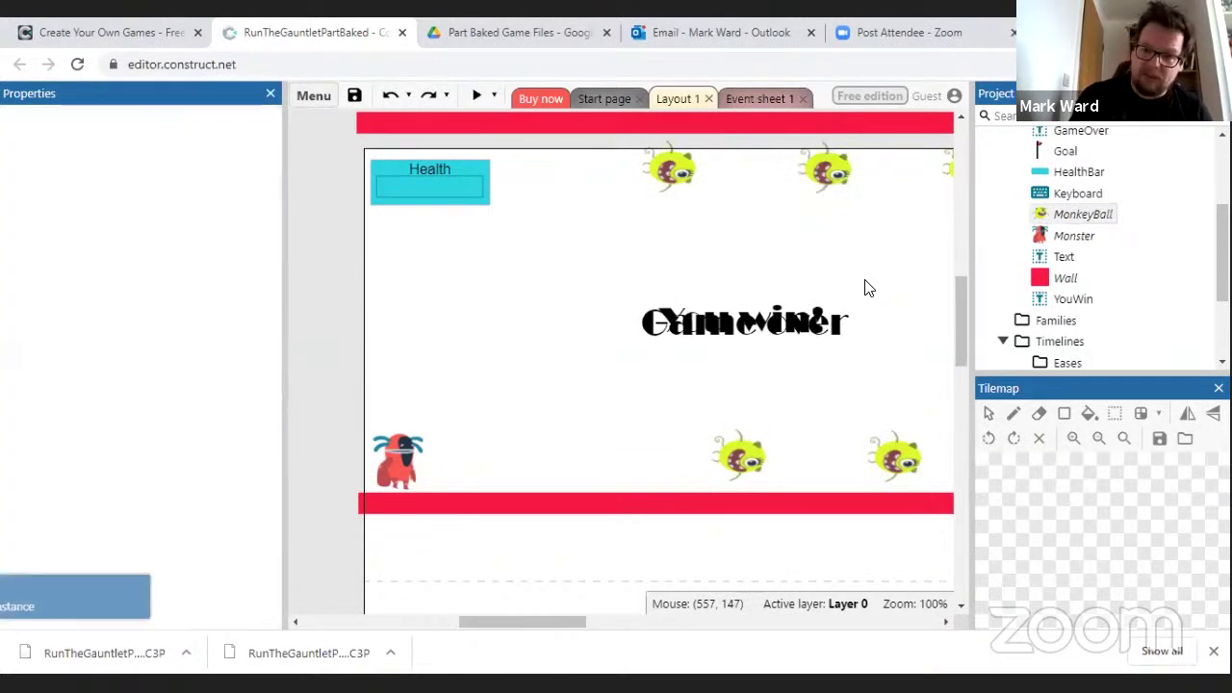
pyautogui.click(1076, 213)
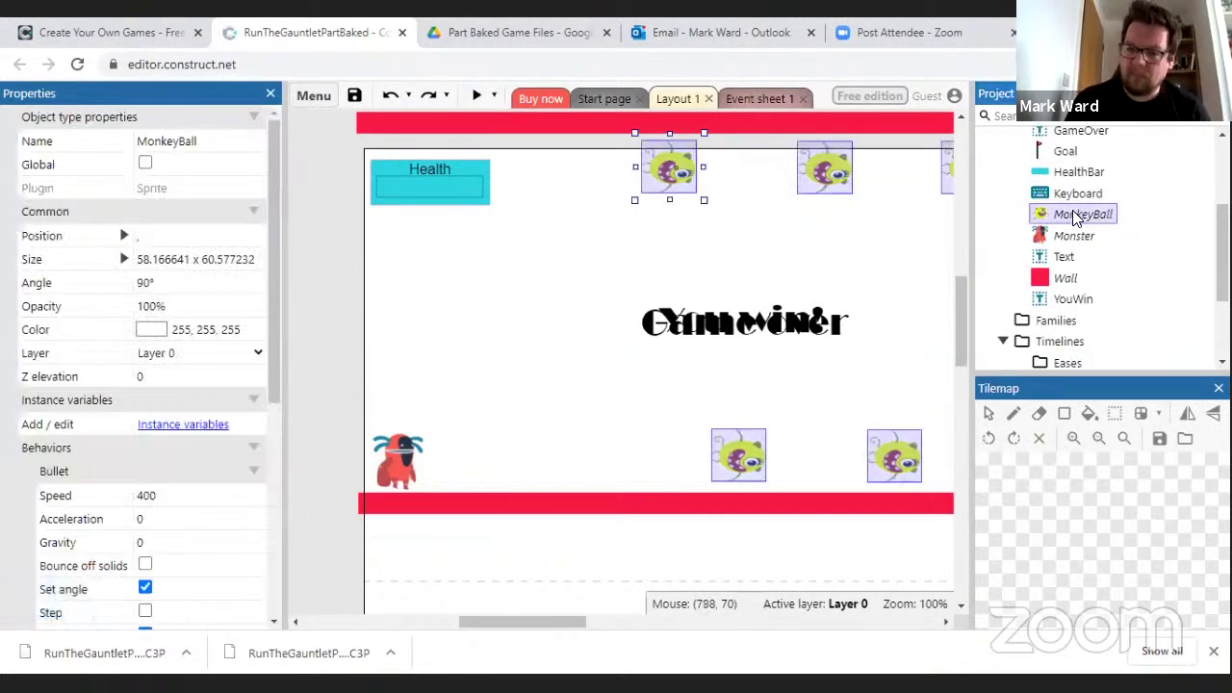
pyautogui.click(1075, 214)
pyautogui.rightClick(1076, 217)
pyautogui.press('Escape')
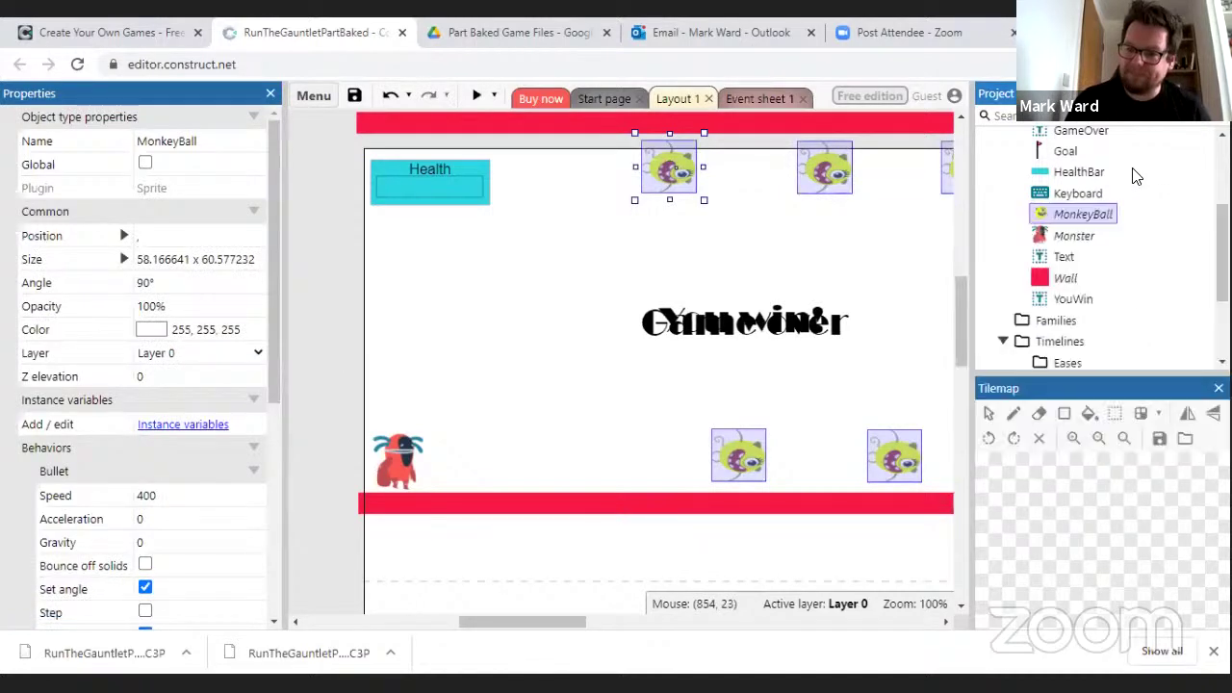
# - Review the behaviors assigned to MonkeyBall and browse the movement behaviors available to add
pyautogui.click(1040, 218)
pyautogui.rightClick(1040, 218)
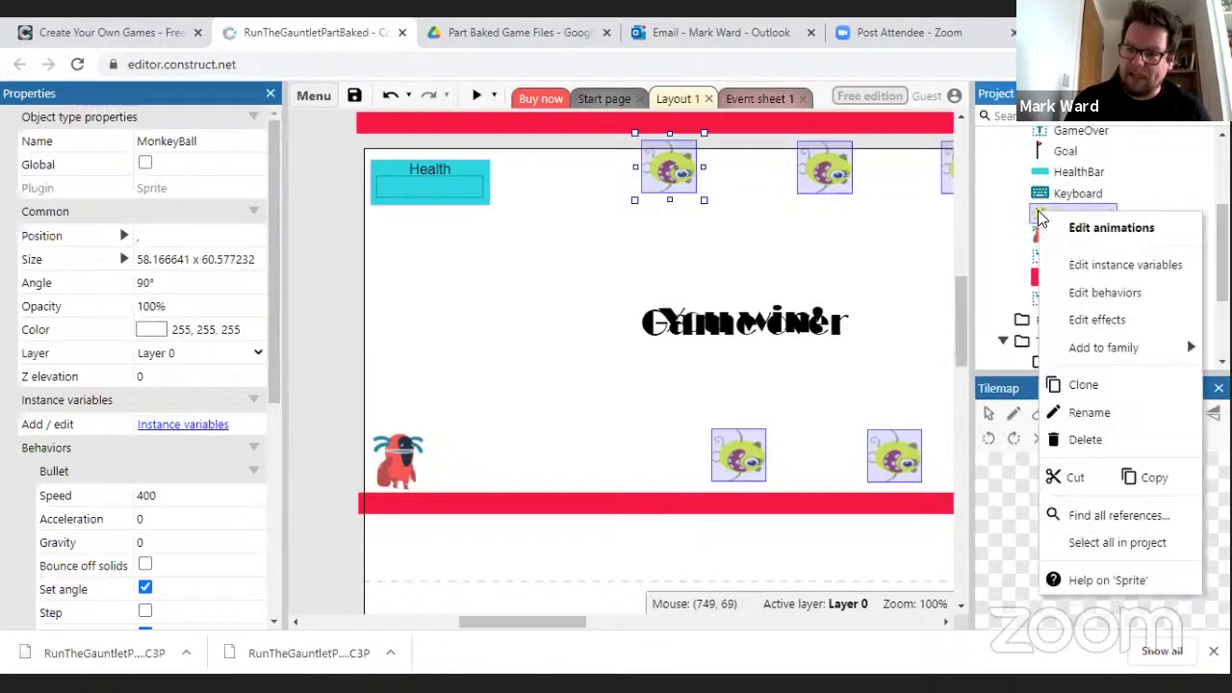
pyautogui.click(1065, 291)
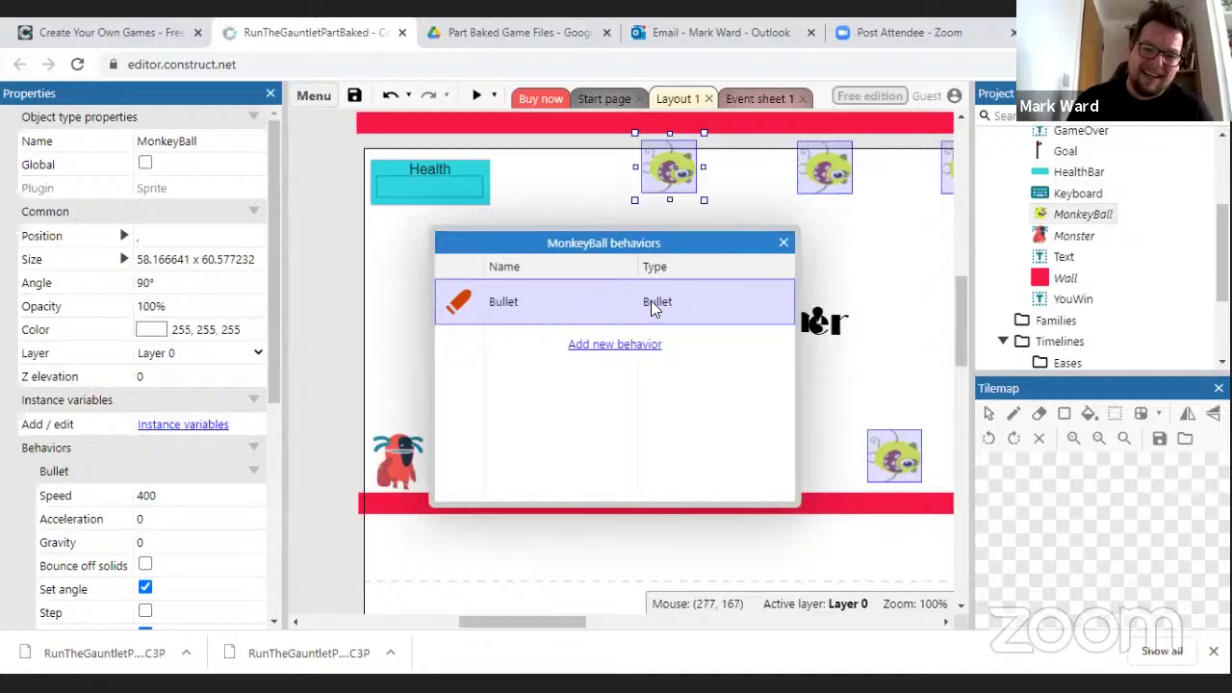
pyautogui.click(616, 345)
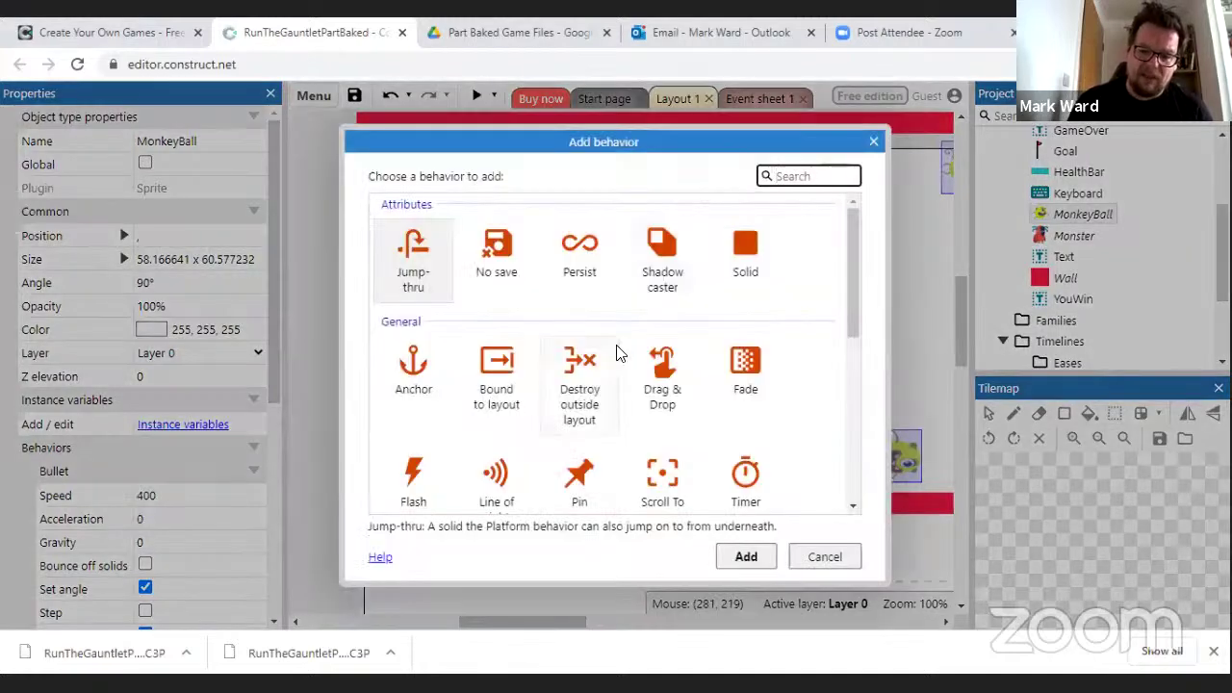
pyautogui.moveTo(851, 301); pyautogui.dragTo(848, 446)
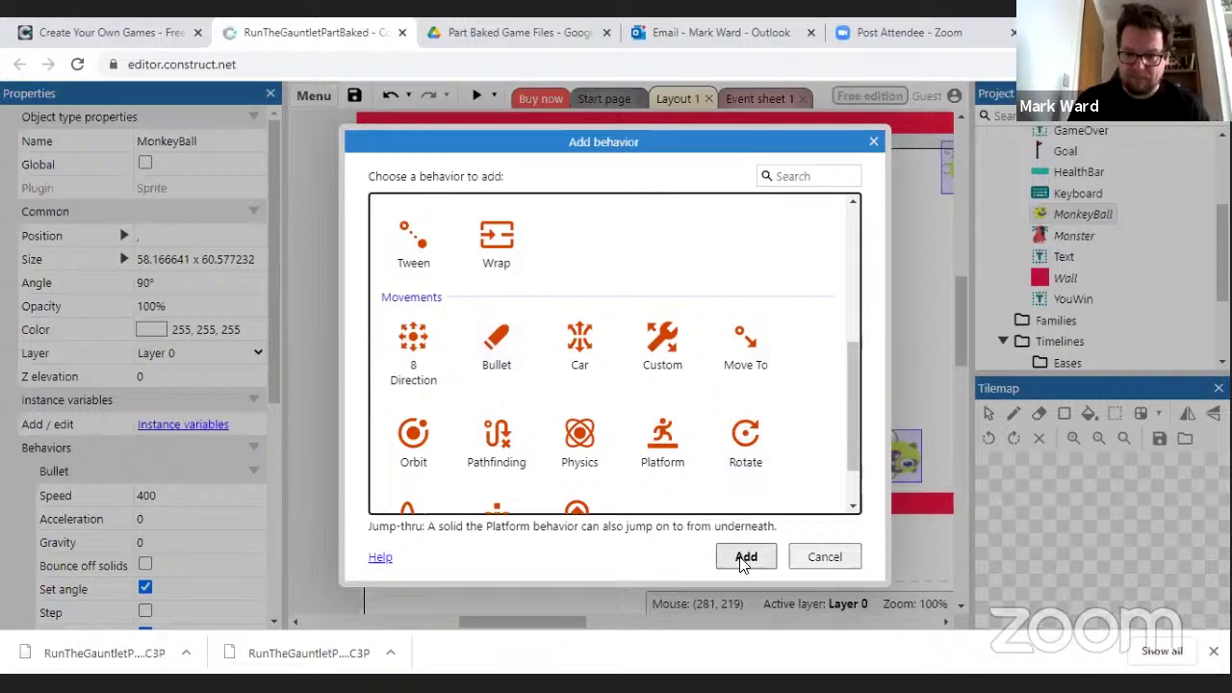
pyautogui.click(807, 557)
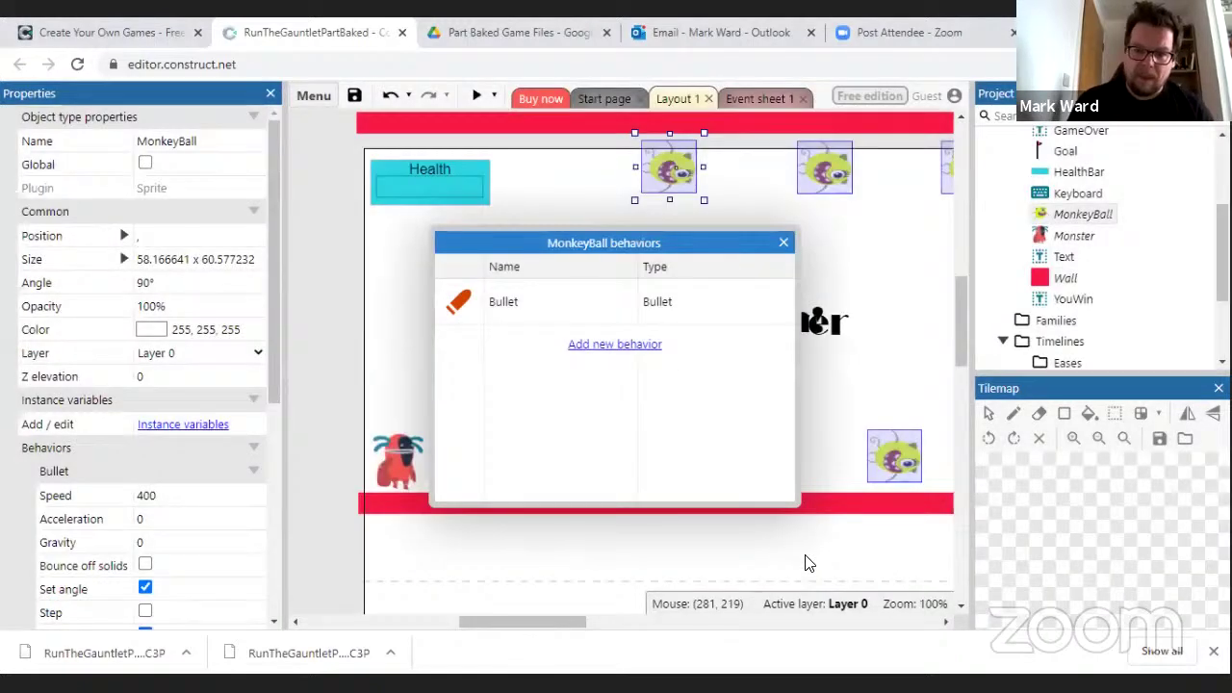
pyautogui.click(784, 242)
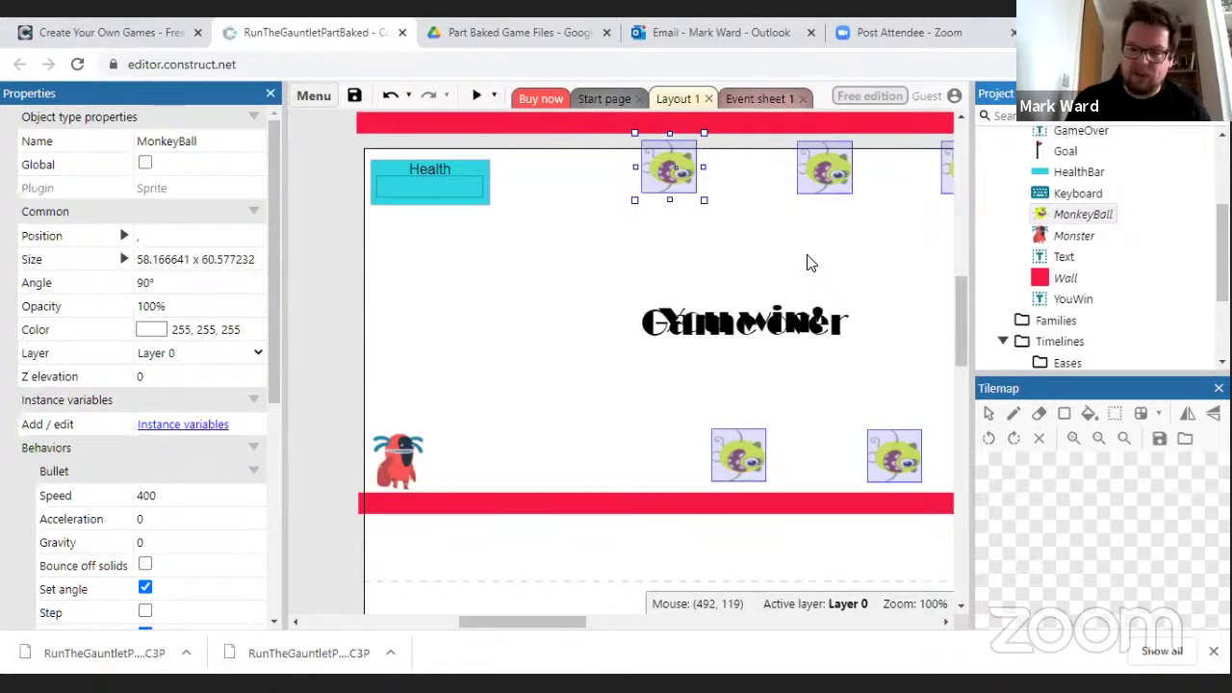
# - Inspect the properties of the floor Wall in Layout 1, including its Solid behavior
pyautogui.click(705, 500)
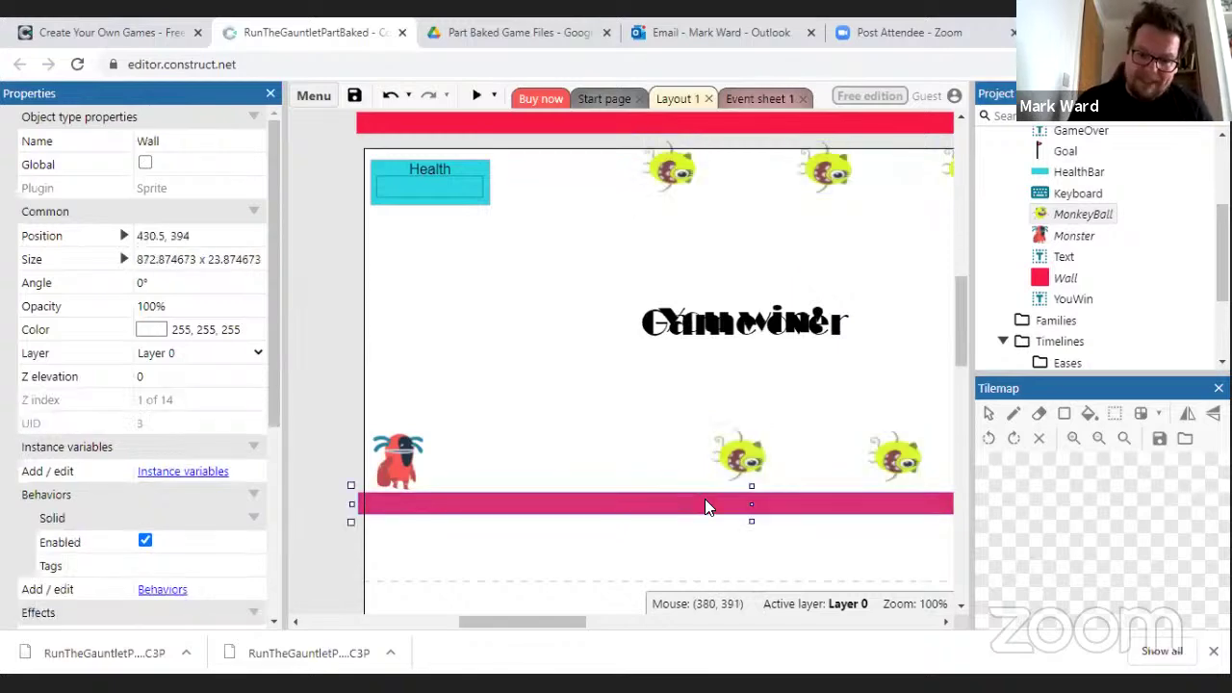
pyautogui.doubleClick(705, 500)
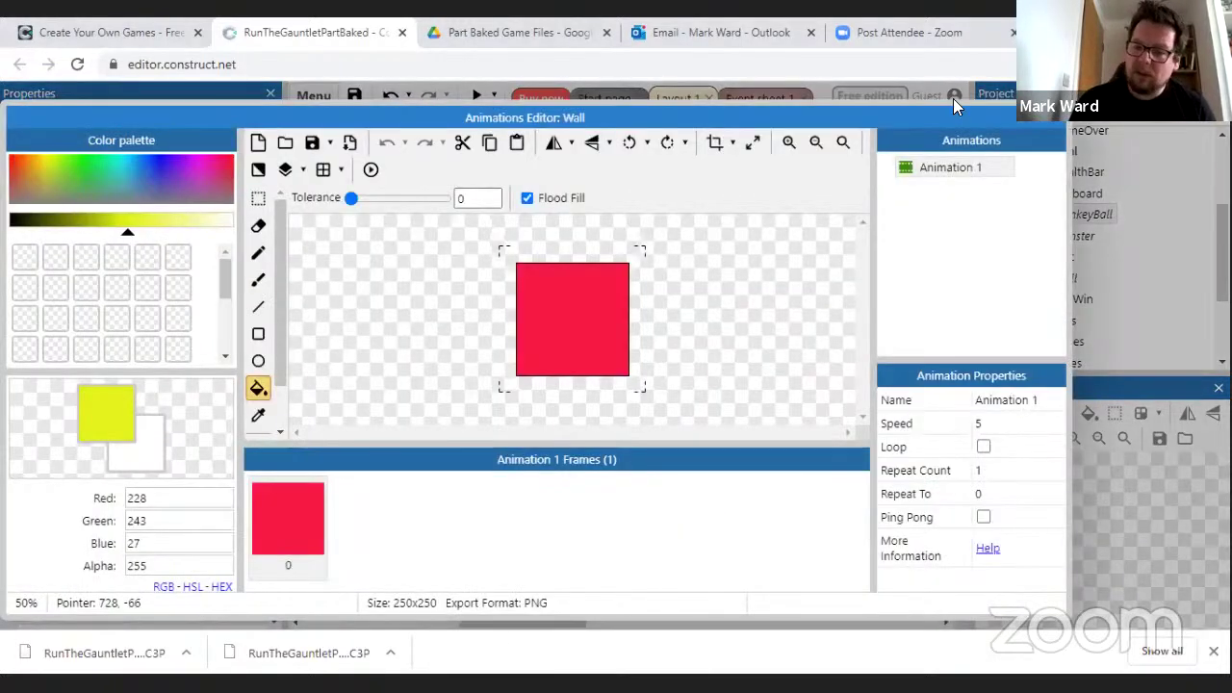
pyautogui.click(1059, 119)
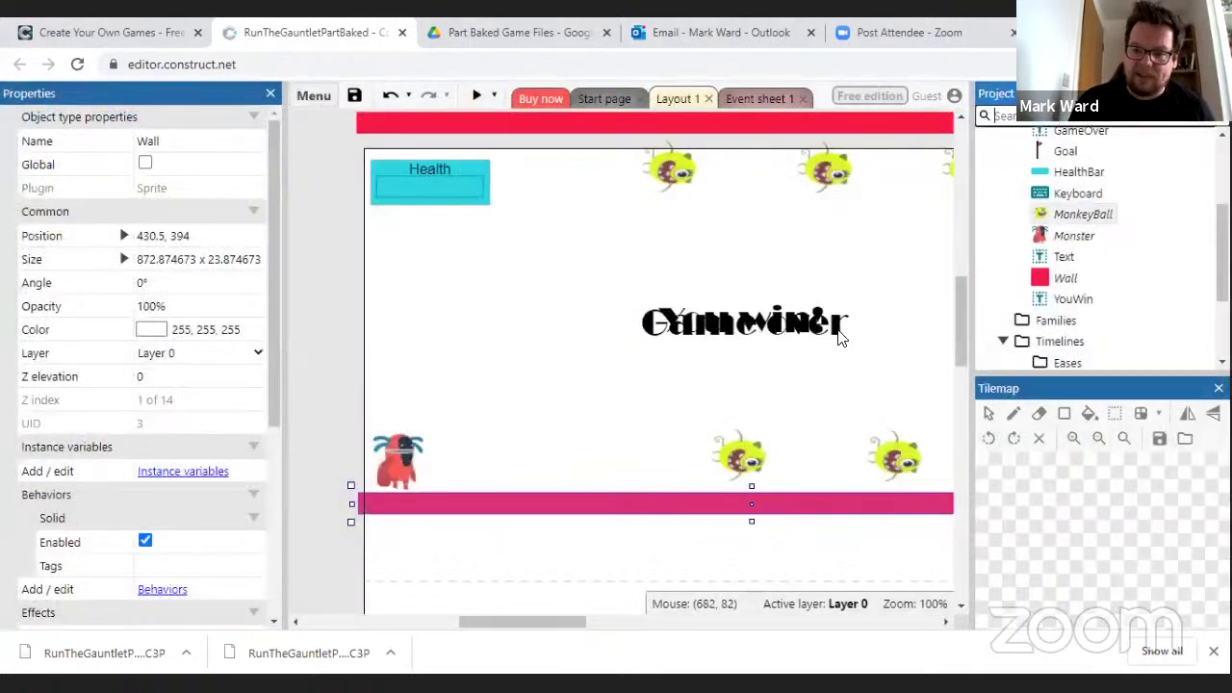
pyautogui.click(819, 440)
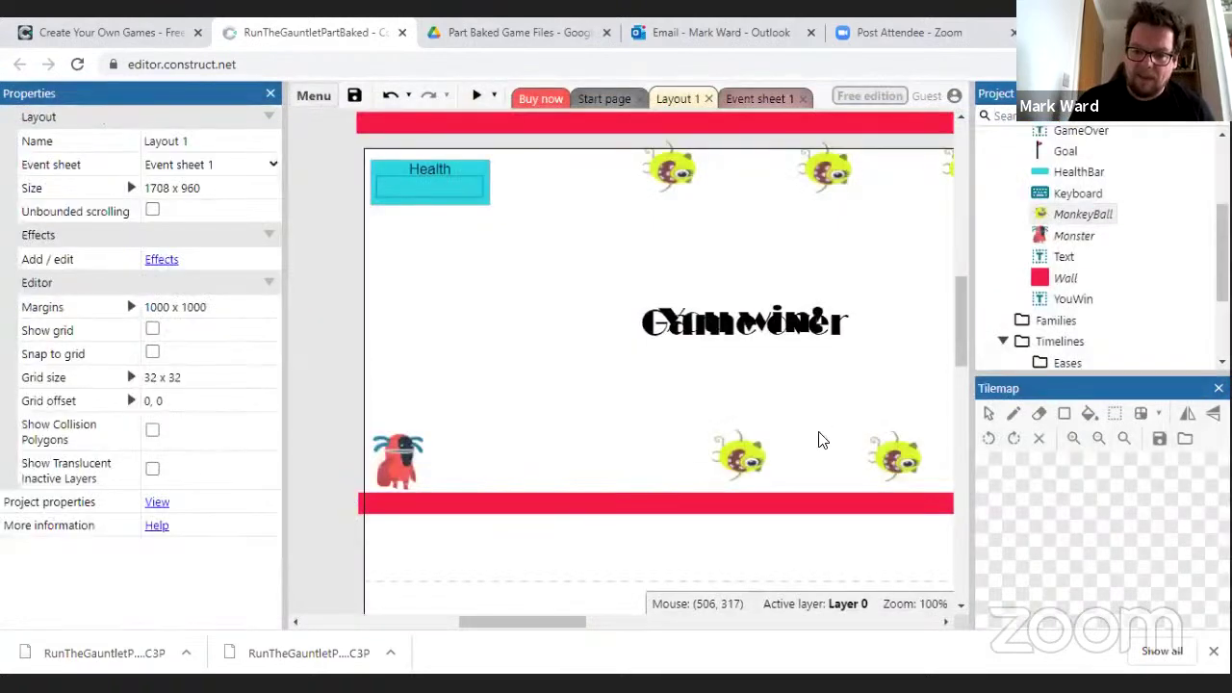
pyautogui.click(804, 515)
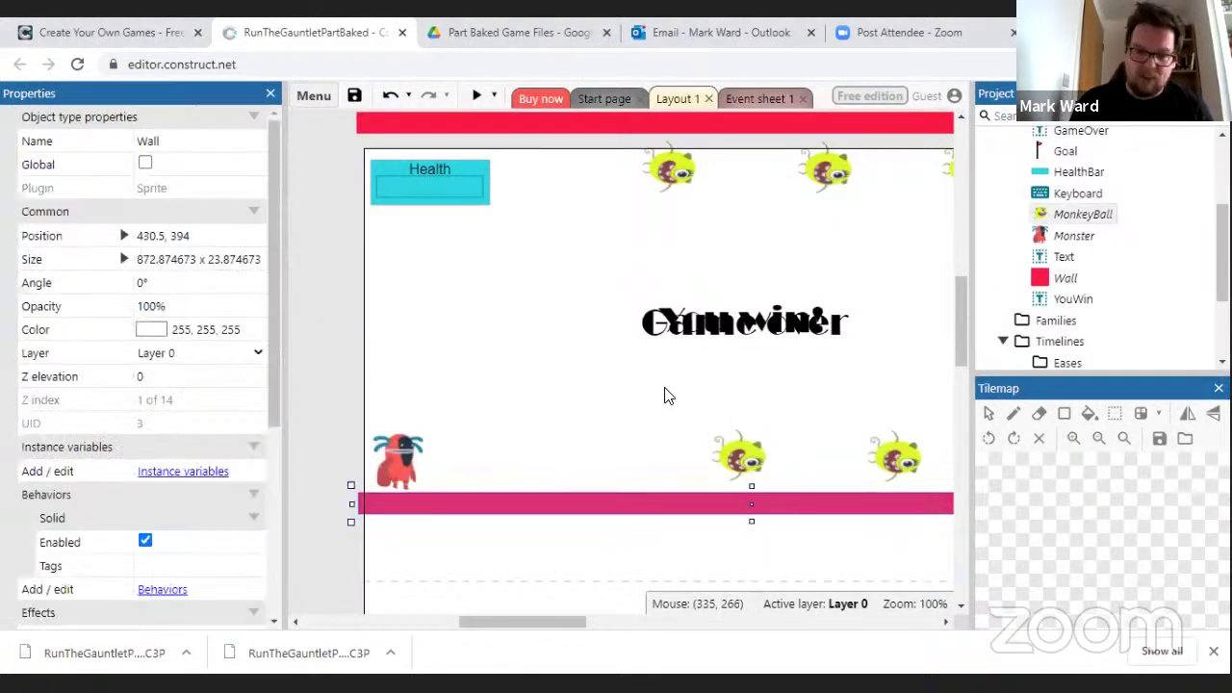
pyautogui.click(556, 365)
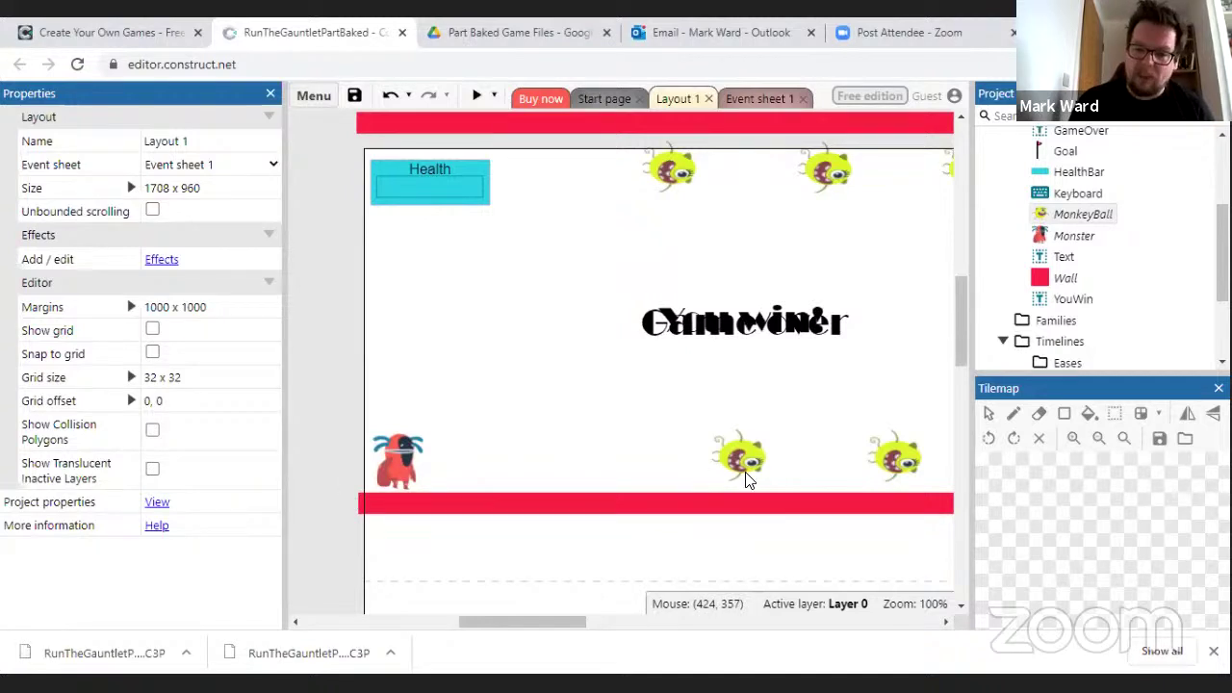
# - Turn on Bounce off solids in the Bullet behavior of MonkeyBall and preview the game
pyautogui.click(1069, 214)
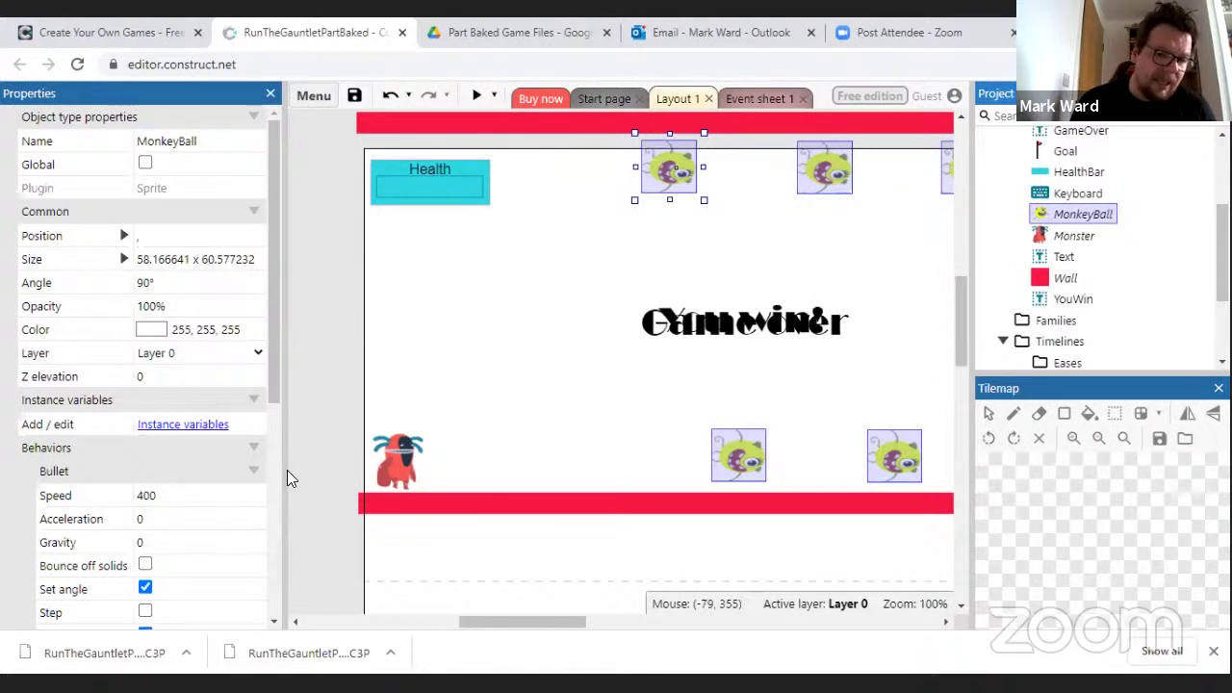
pyautogui.moveTo(276, 236); pyautogui.dragTo(276, 337)
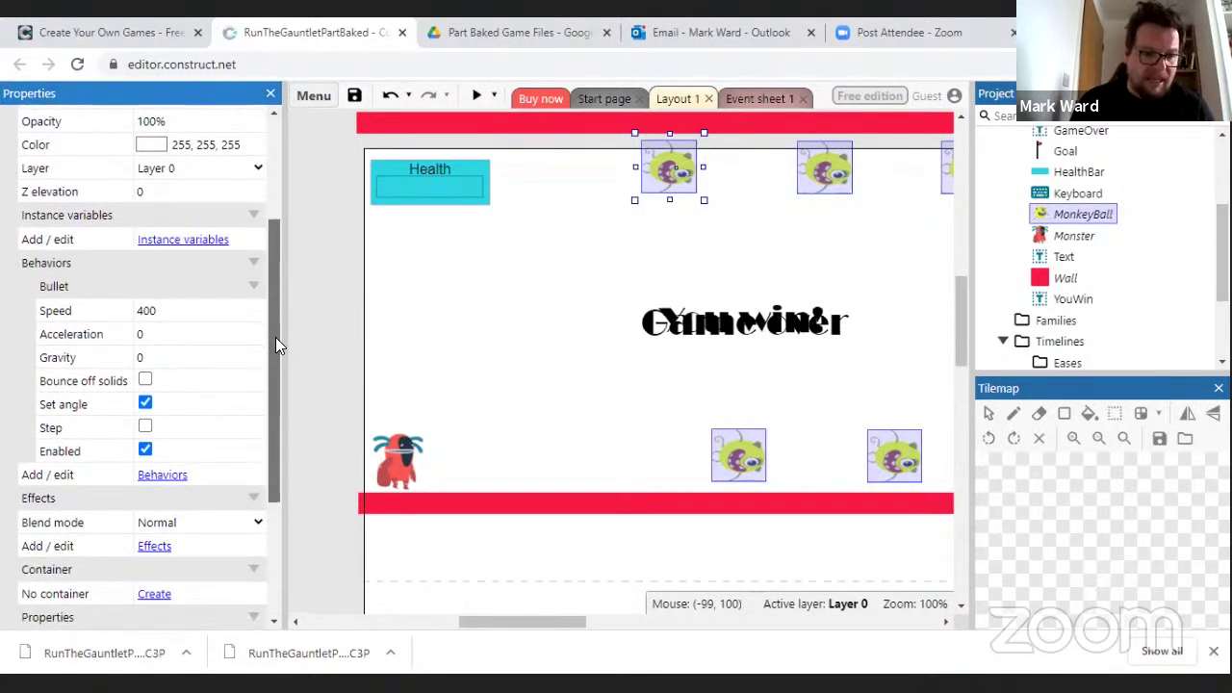
pyautogui.click(144, 380)
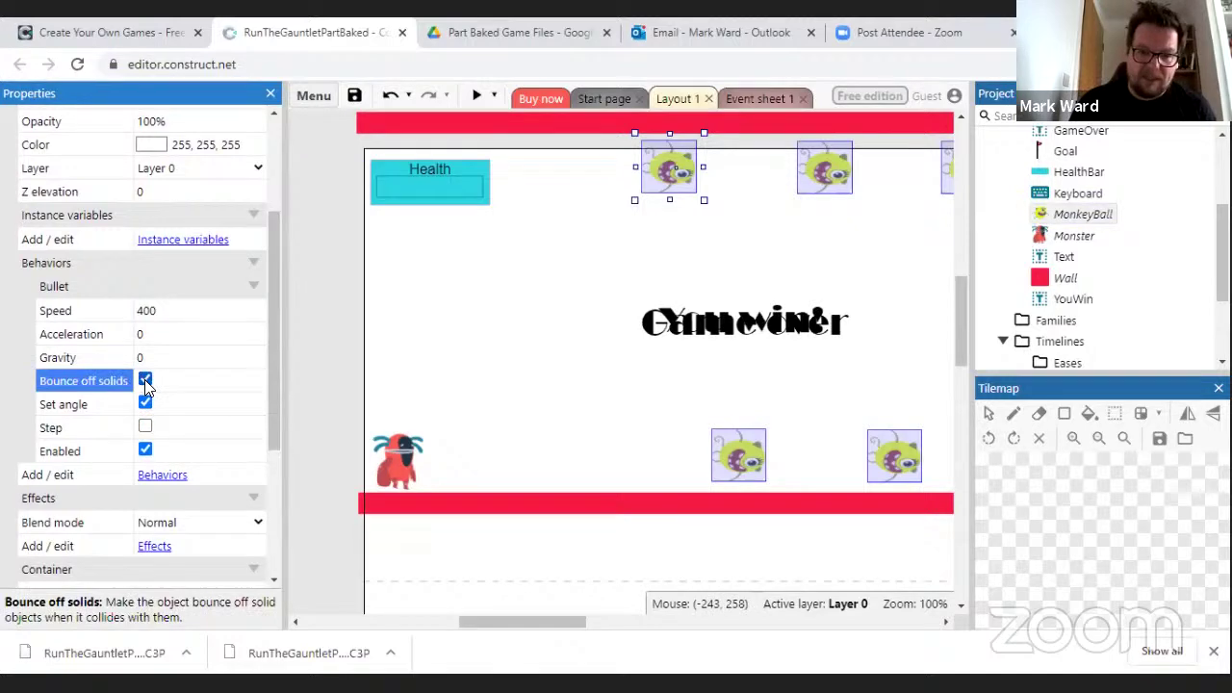
pyautogui.click(478, 96)
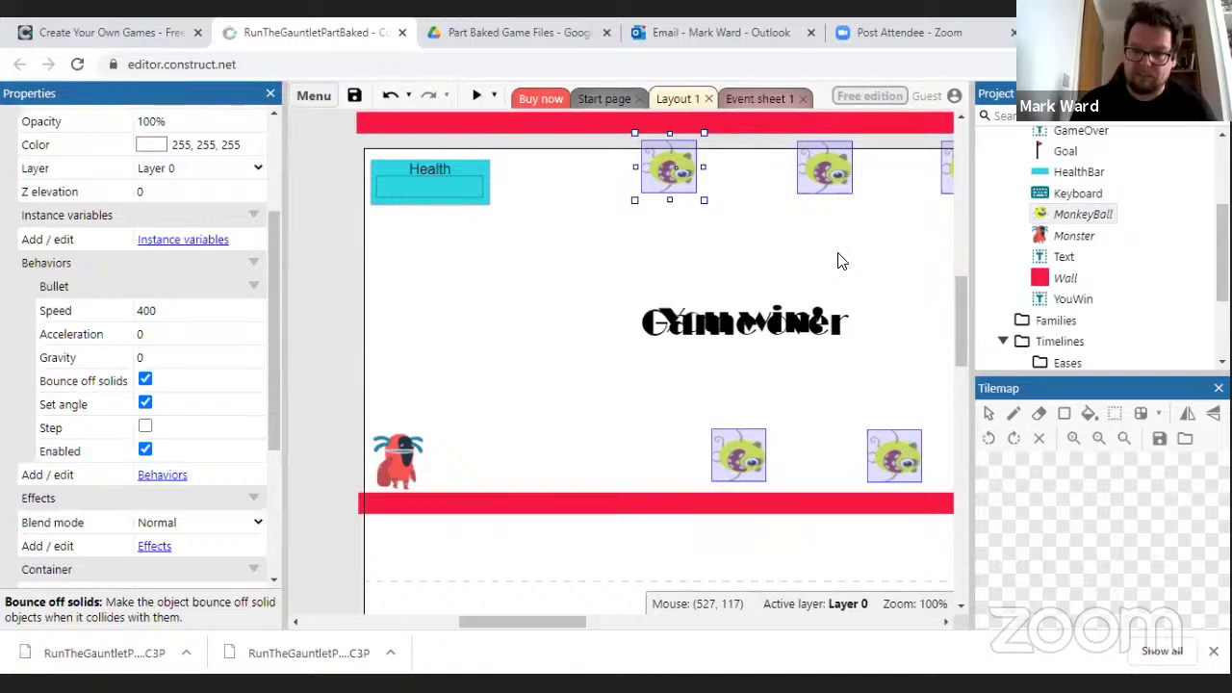
# - Review the behaviors assigned to MonkeyBall and browse the attribute, general and movement behaviors that could be added
pyautogui.click(1096, 214)
pyautogui.click(1098, 213)
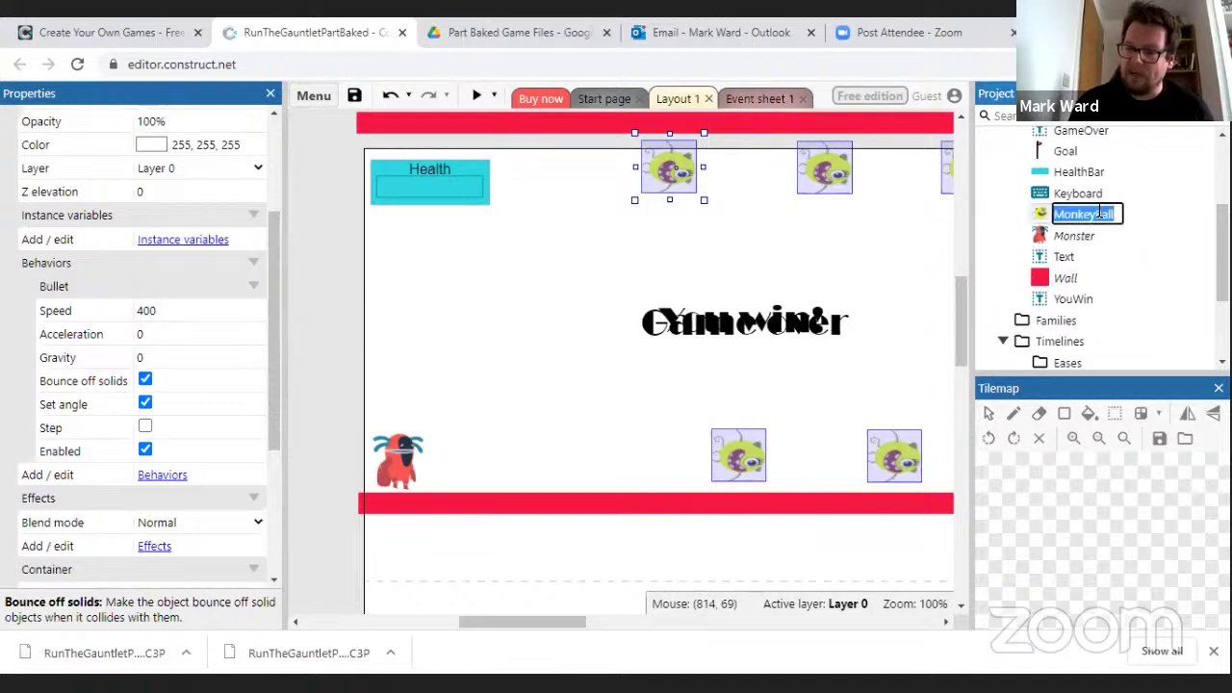
pyautogui.press('Return')
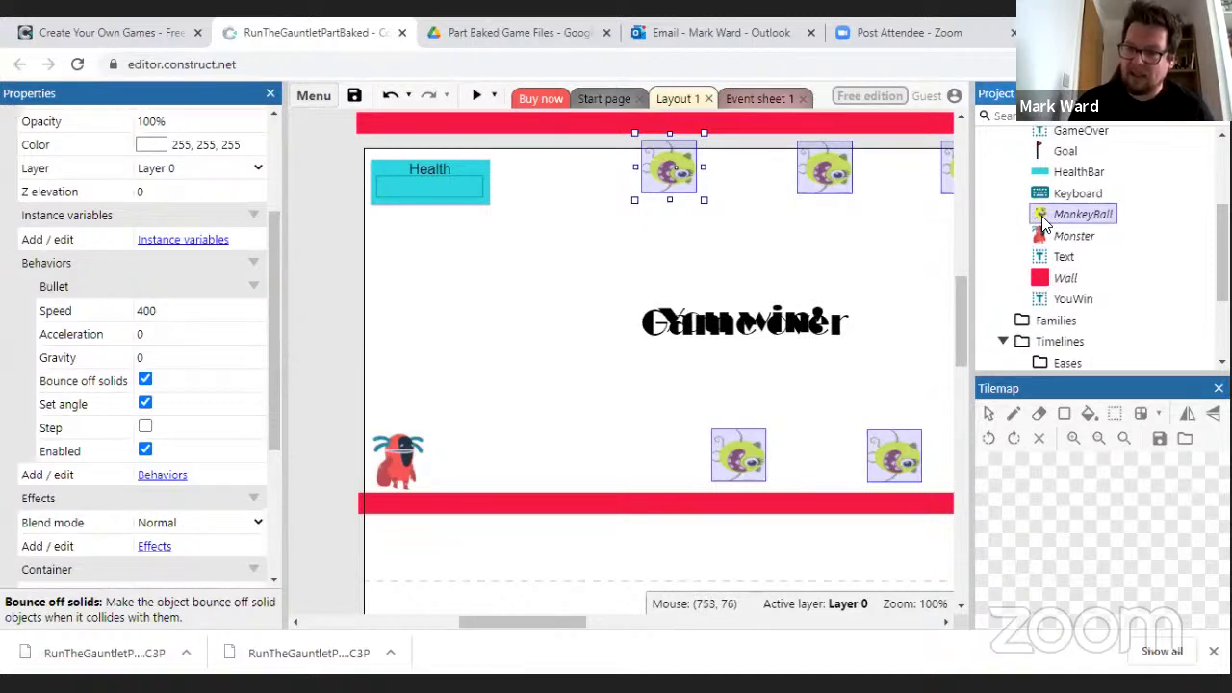
pyautogui.rightClick(1044, 221)
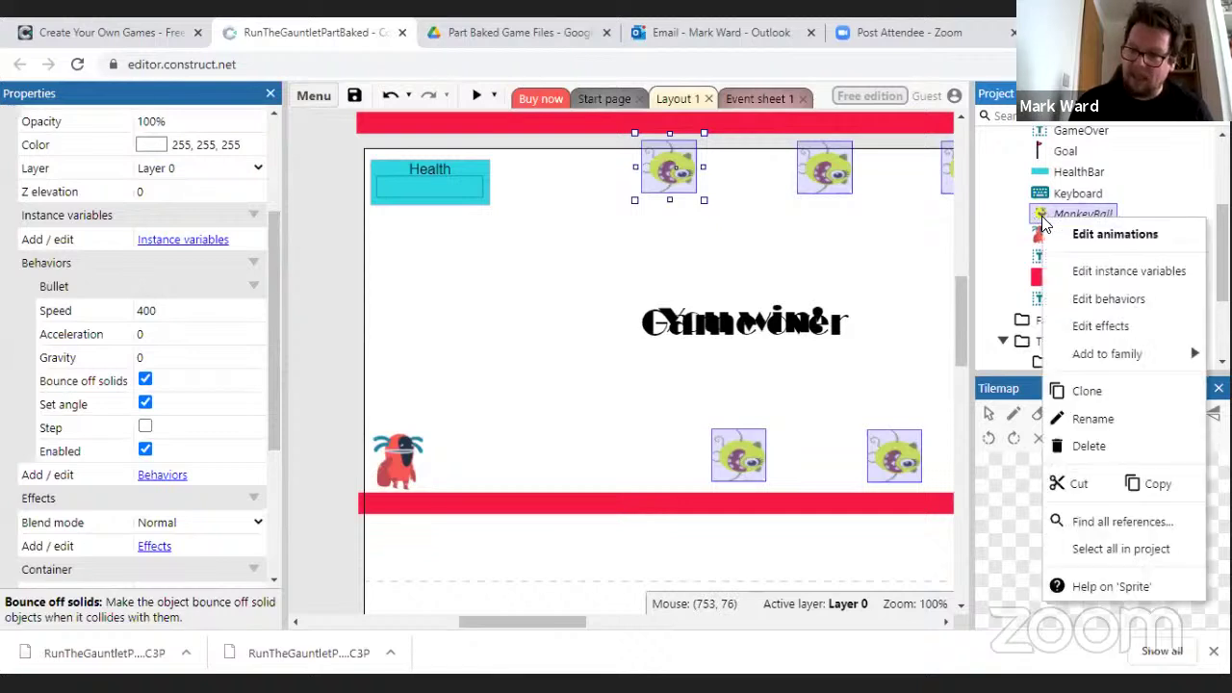
pyautogui.click(1076, 296)
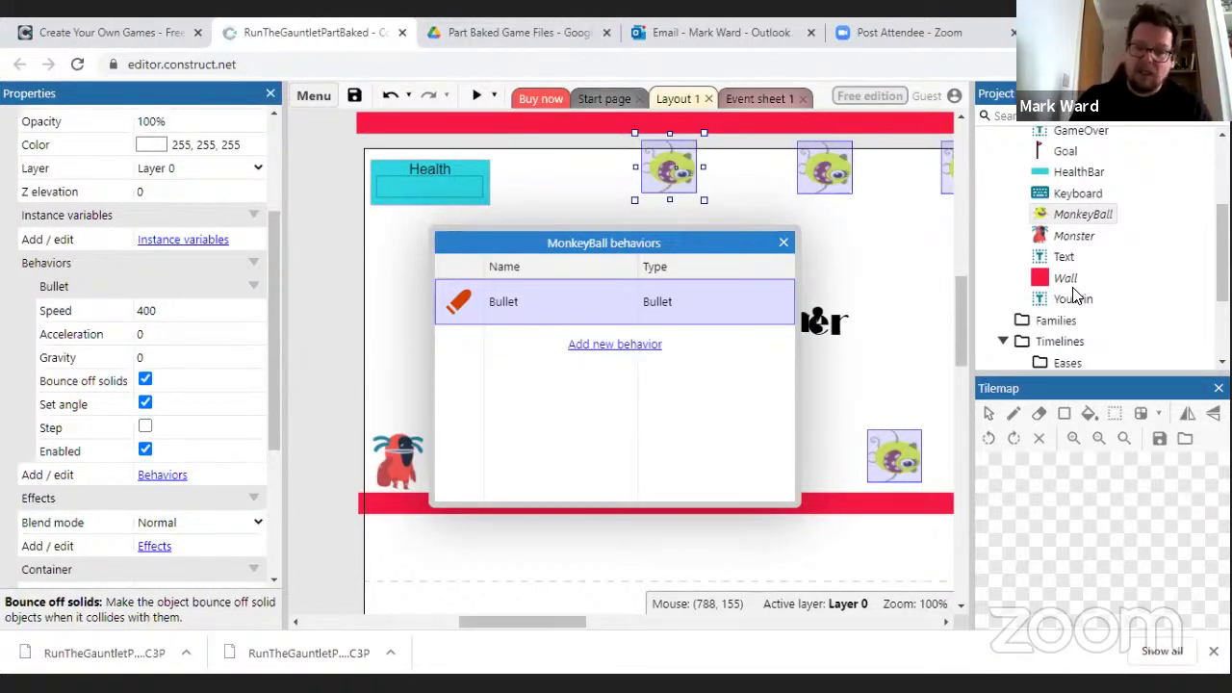
pyautogui.click(622, 352)
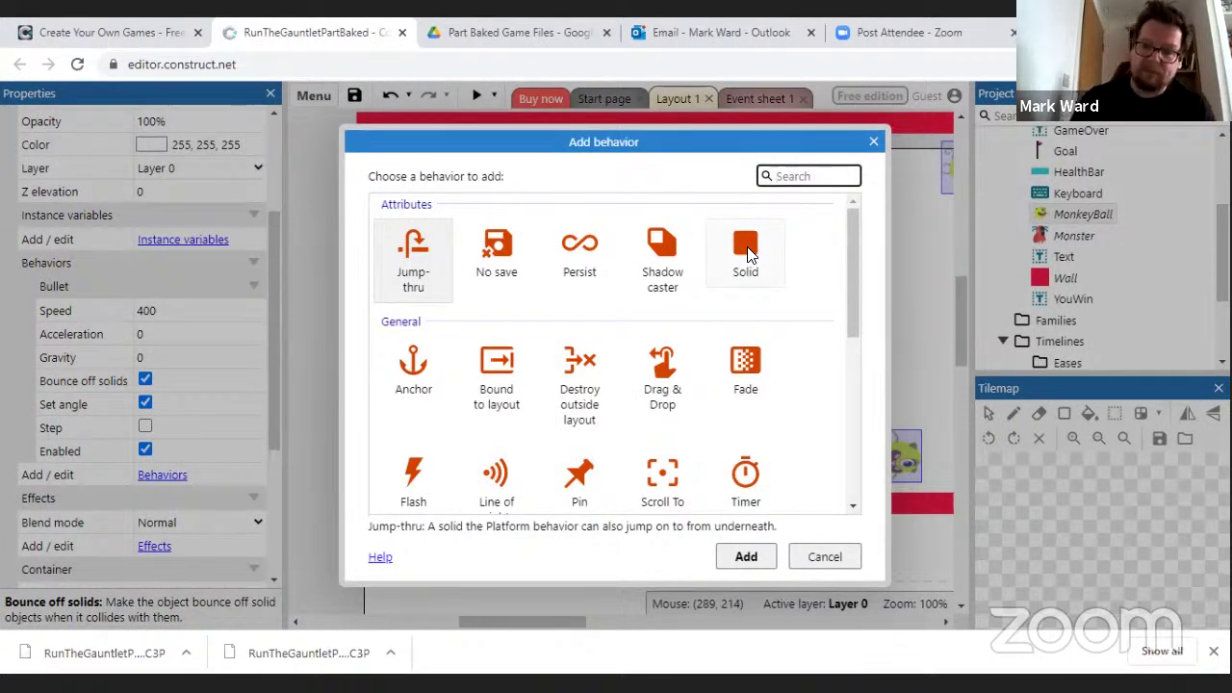
pyautogui.moveTo(849, 314); pyautogui.dragTo(853, 464)
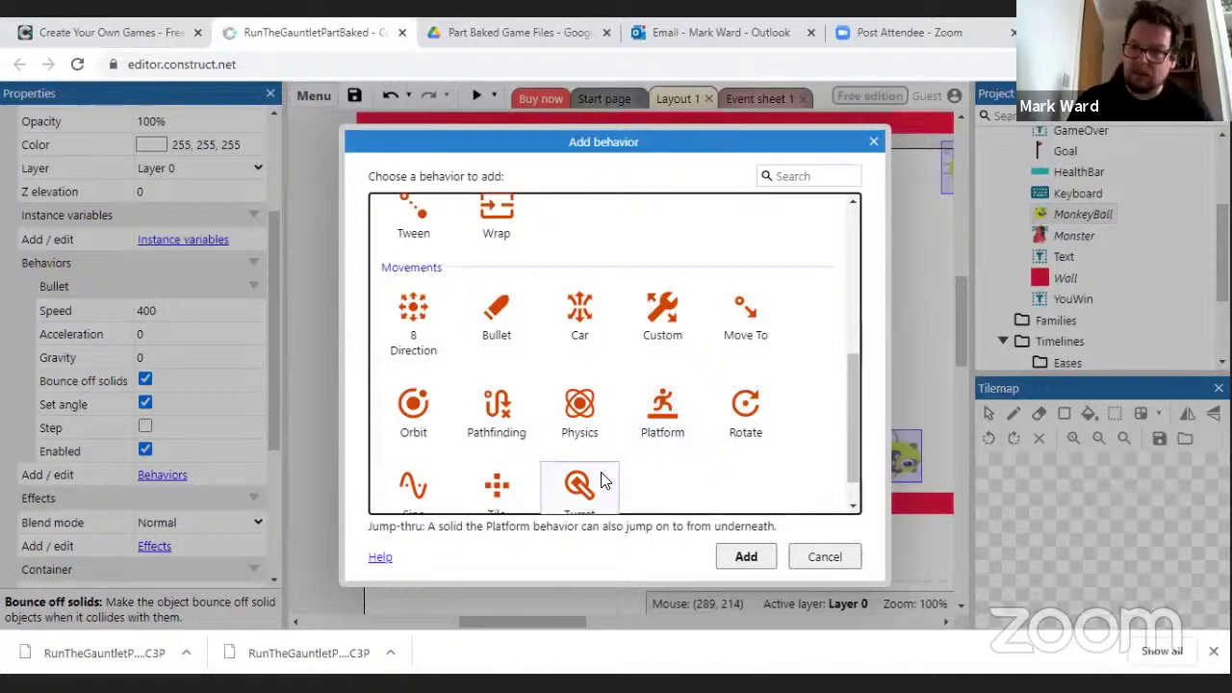
pyautogui.click(872, 142)
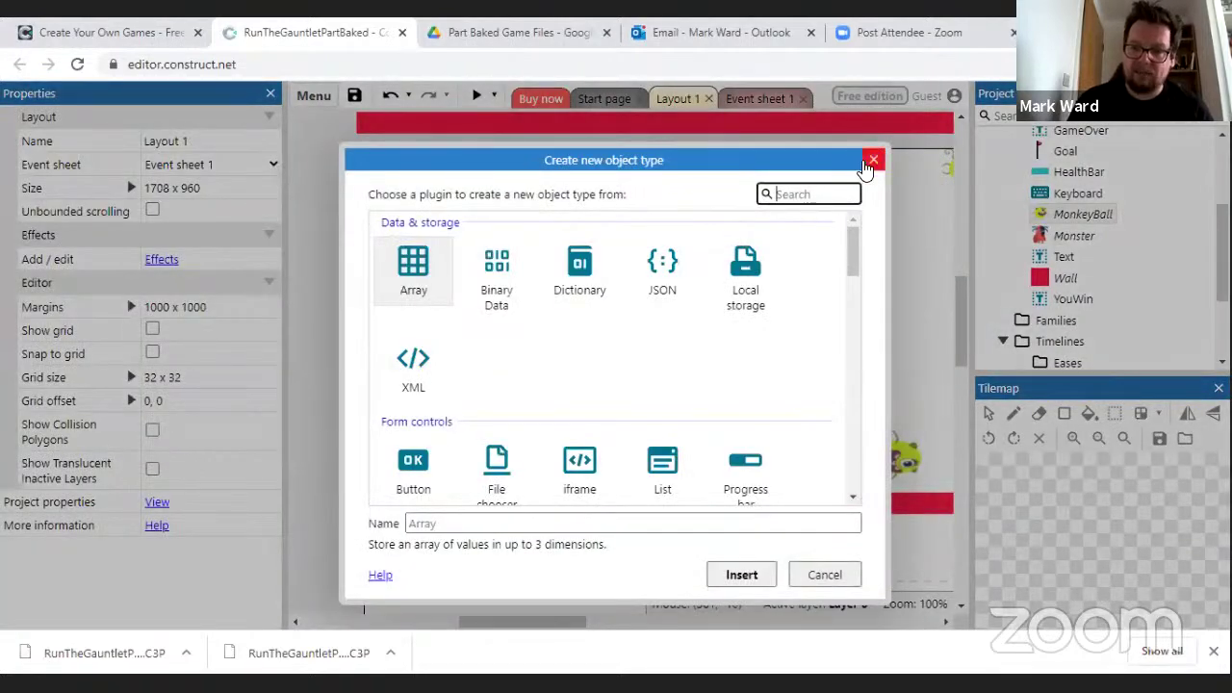
pyautogui.click(873, 160)
pyautogui.click(785, 243)
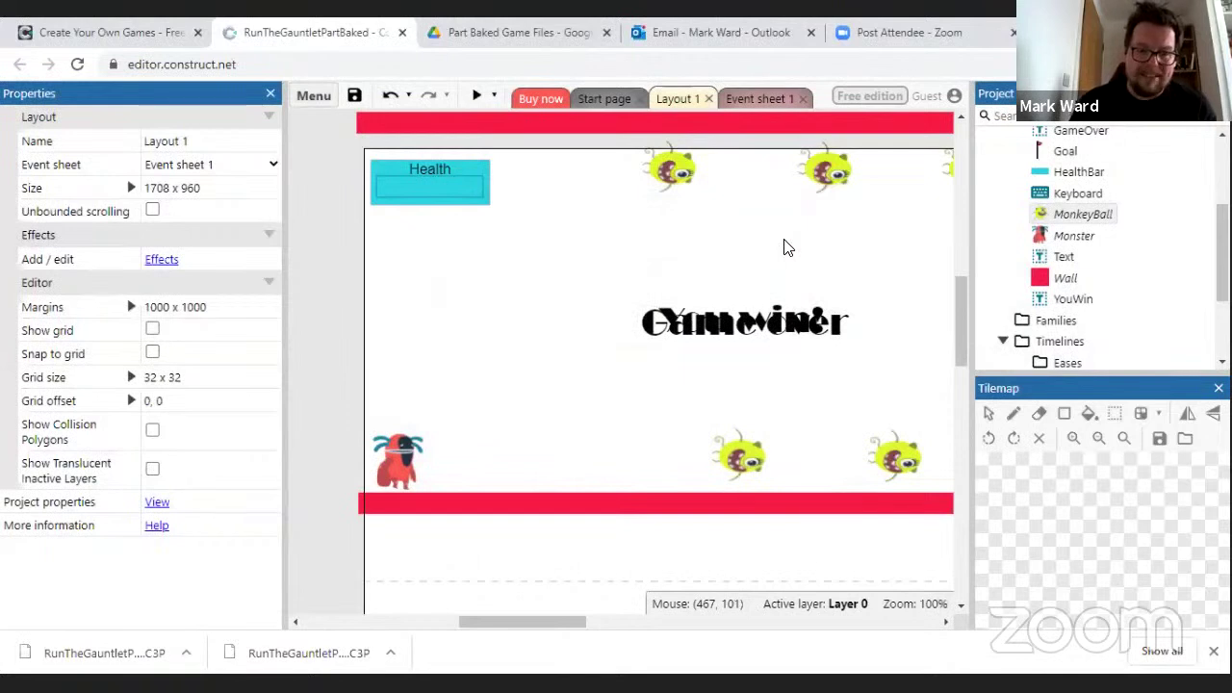
# - Inspect the Bullet behavior properties of MonkeyBall and the health variable and Platform behavior properties of Monster
pyautogui.click(1042, 216)
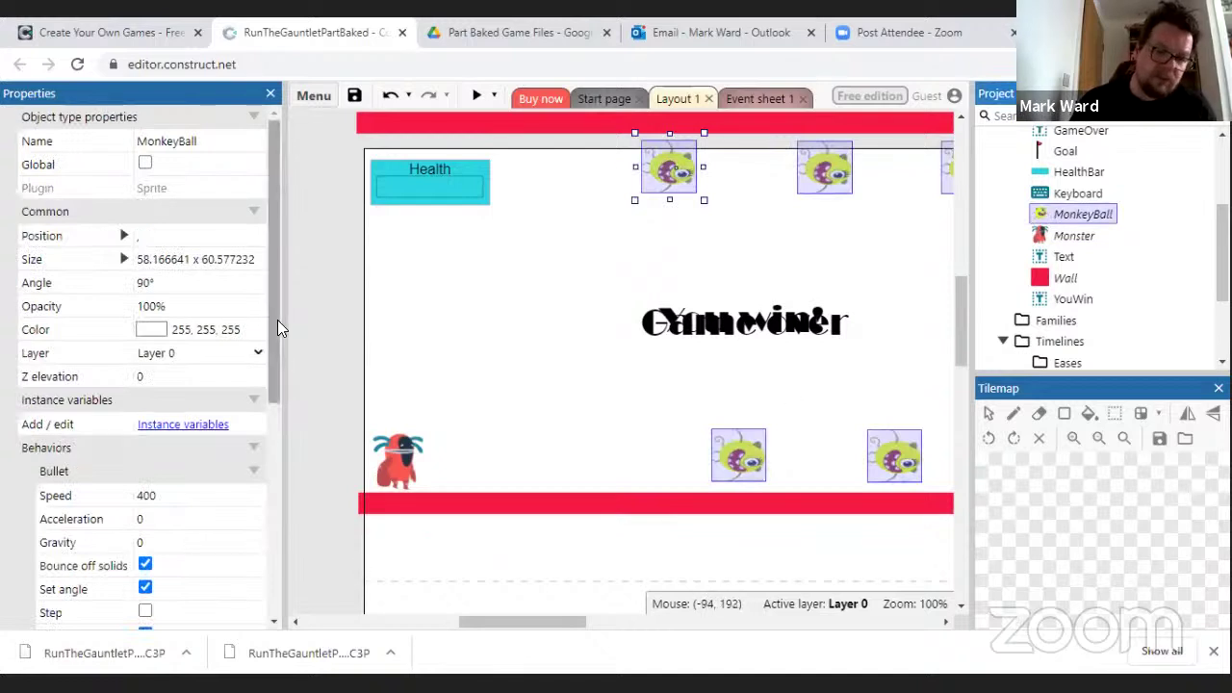
pyautogui.moveTo(272, 322); pyautogui.dragTo(266, 418)
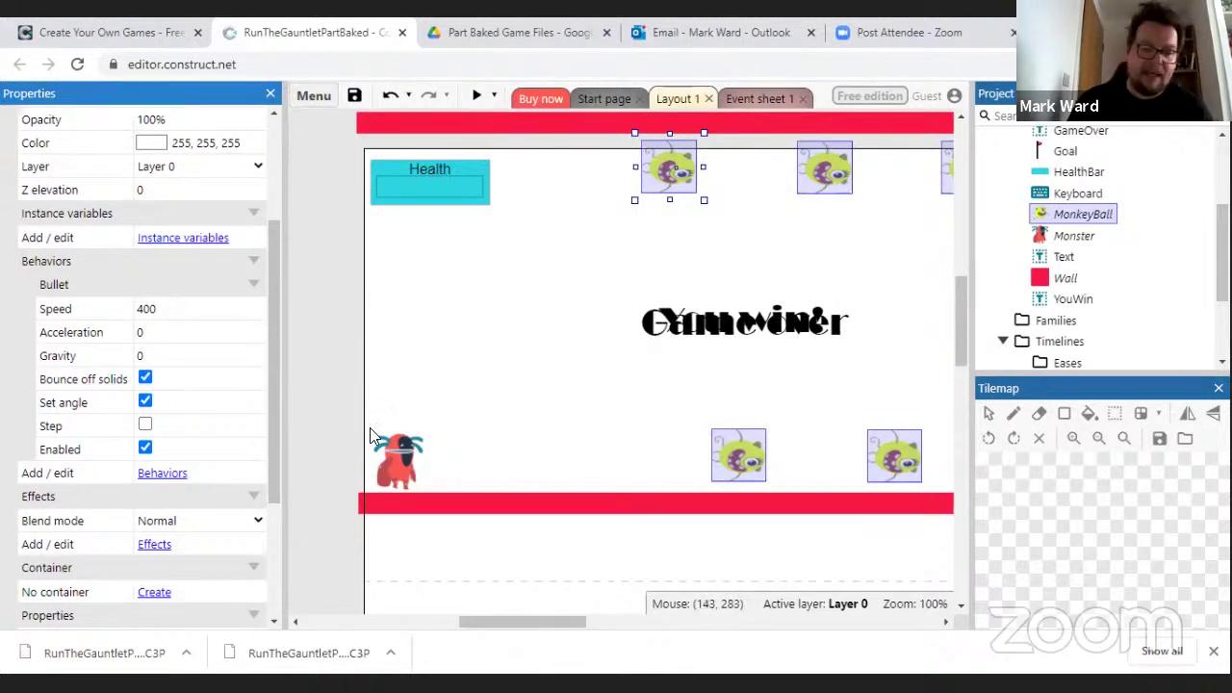
pyautogui.click(402, 454)
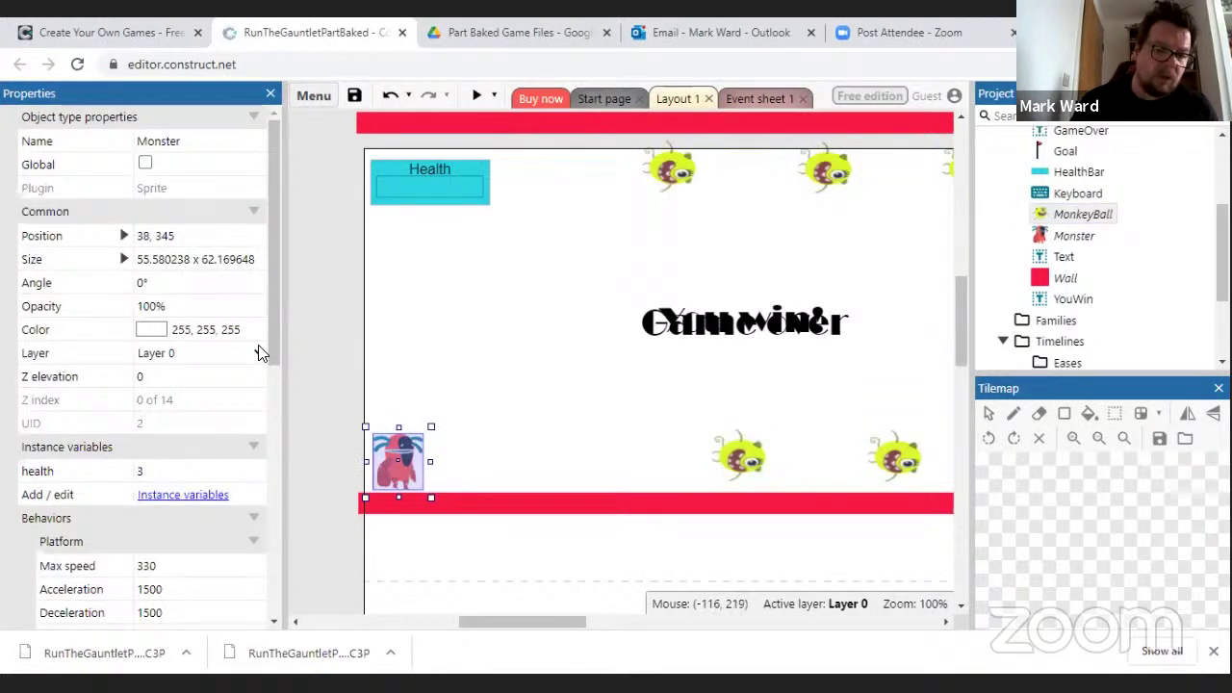
pyautogui.moveTo(272, 326); pyautogui.dragTo(279, 466)
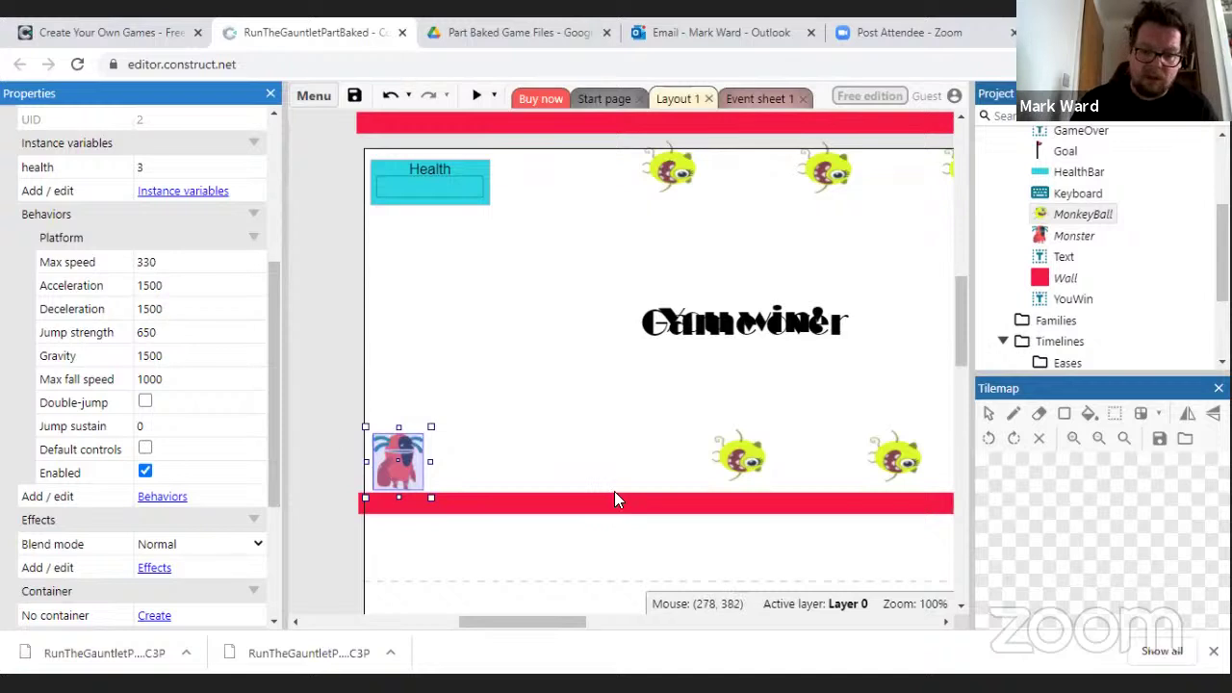
# - Move the floor Wall in Layout 1 slightly down to position 429, 405
pyautogui.moveTo(616, 499); pyautogui.dragTo(615, 515)
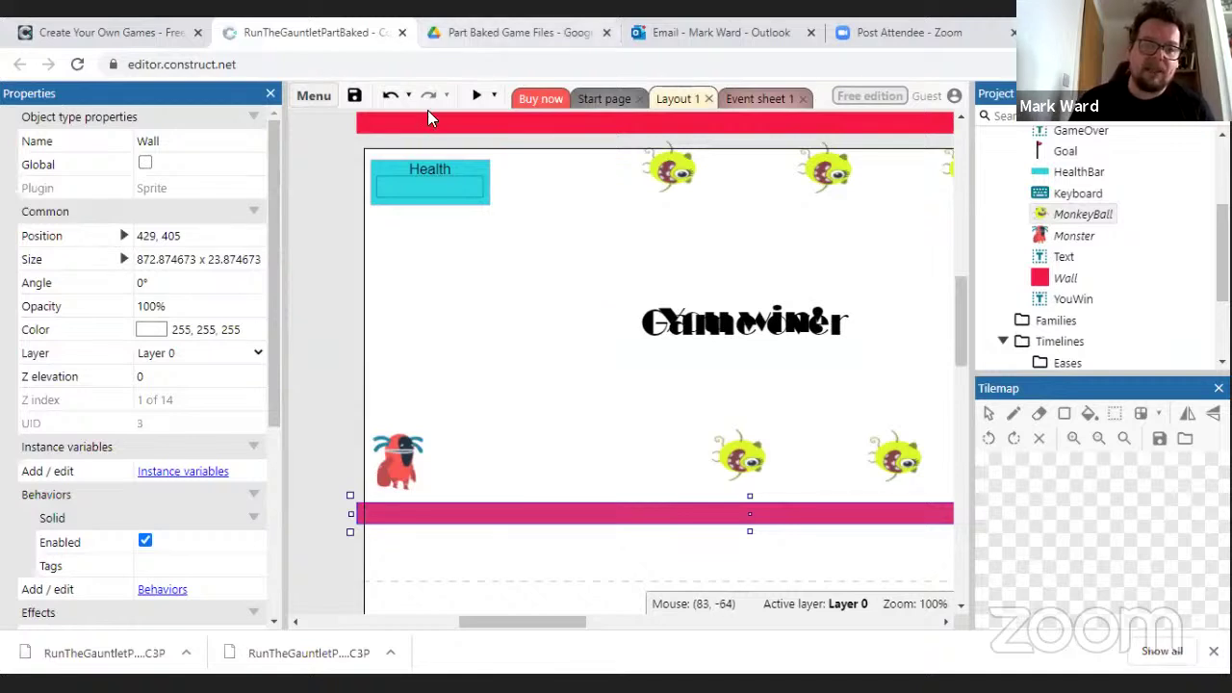
# - View the Part Baked Game Files folder in Google Drive, and switch back to the RunTheGauntletPartBaked project in Construct 3
pyautogui.click(510, 31)
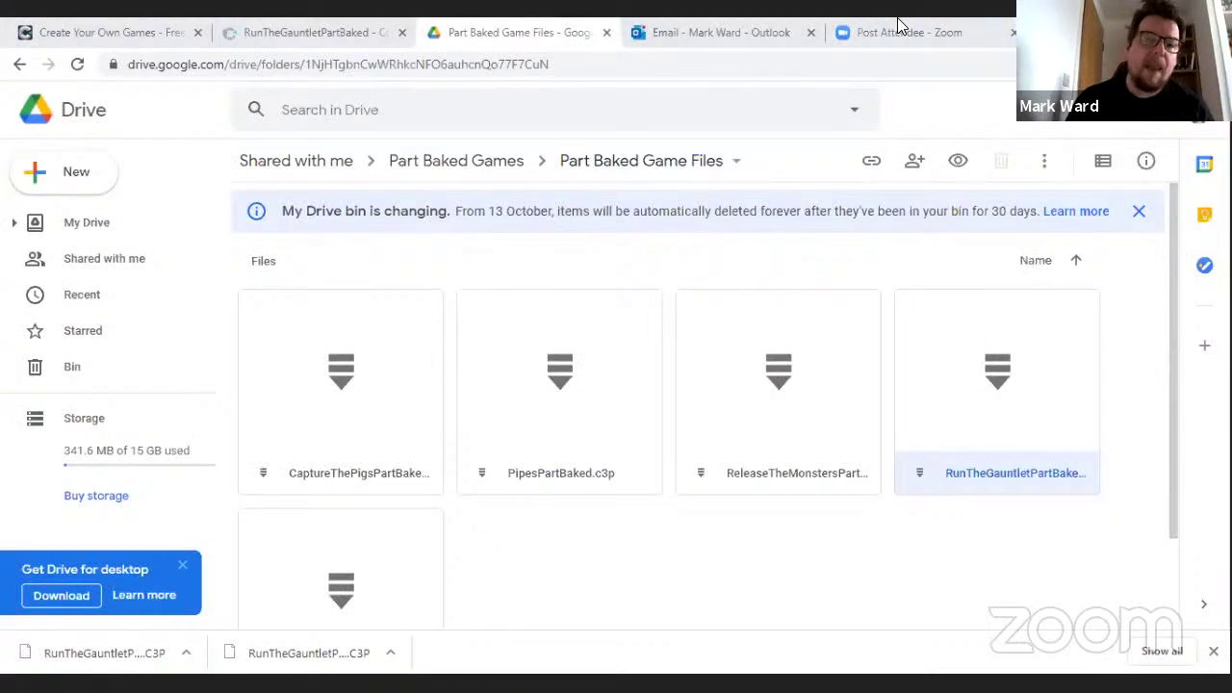
pyautogui.click(272, 38)
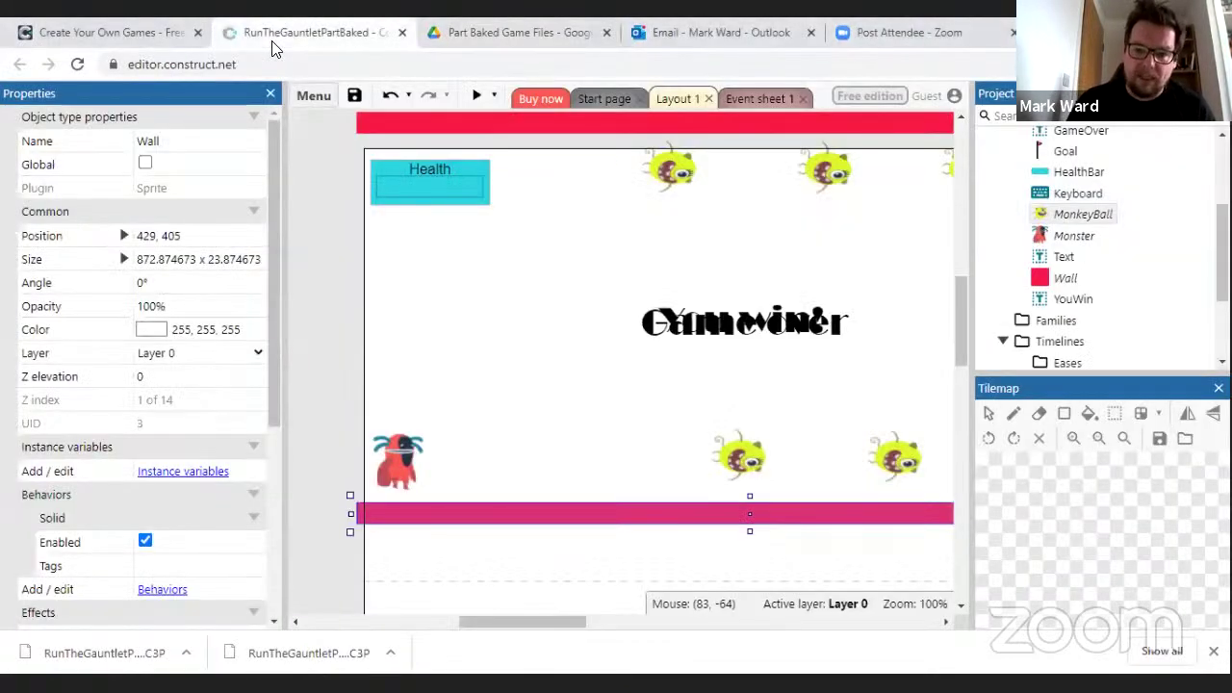